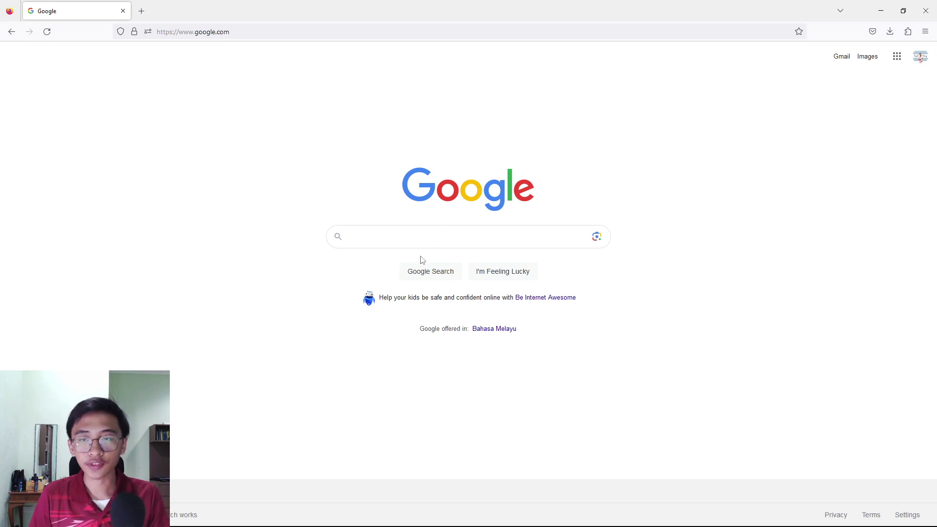
# Step: Run a Google search for 'enchantedlearning'
pyautogui.click(419, 235)
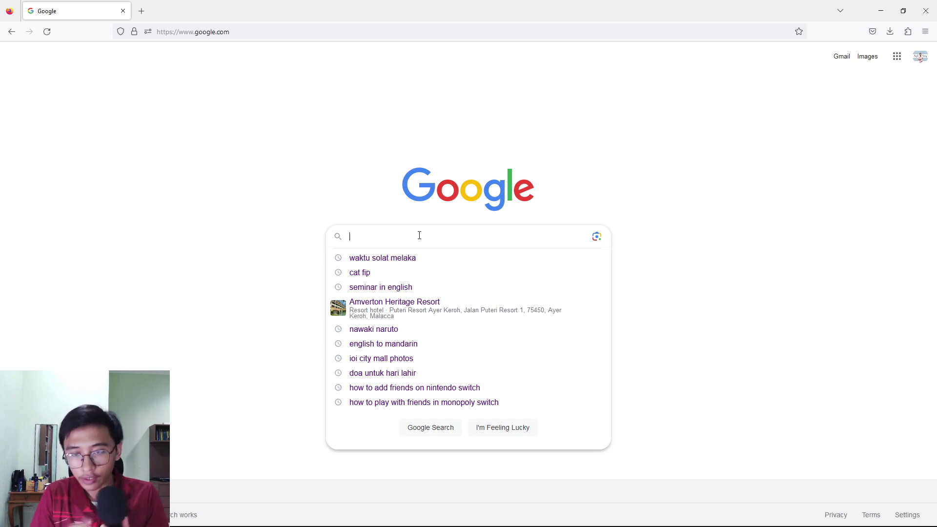
pyautogui.write('en')
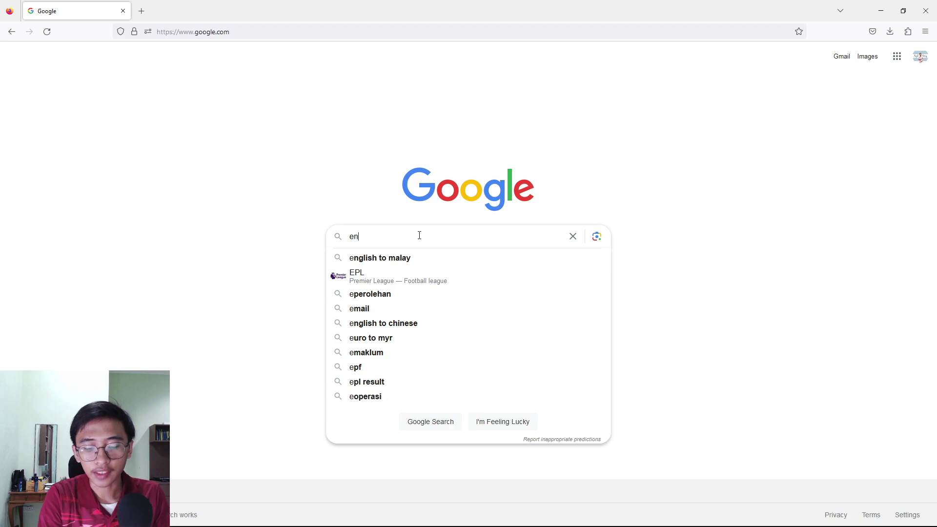
pyautogui.write('chanted')
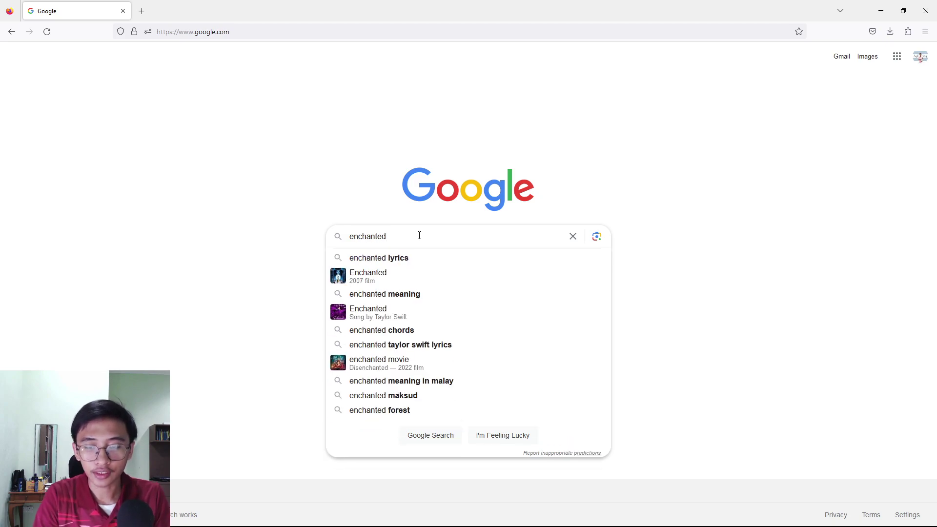
pyautogui.write('learning')
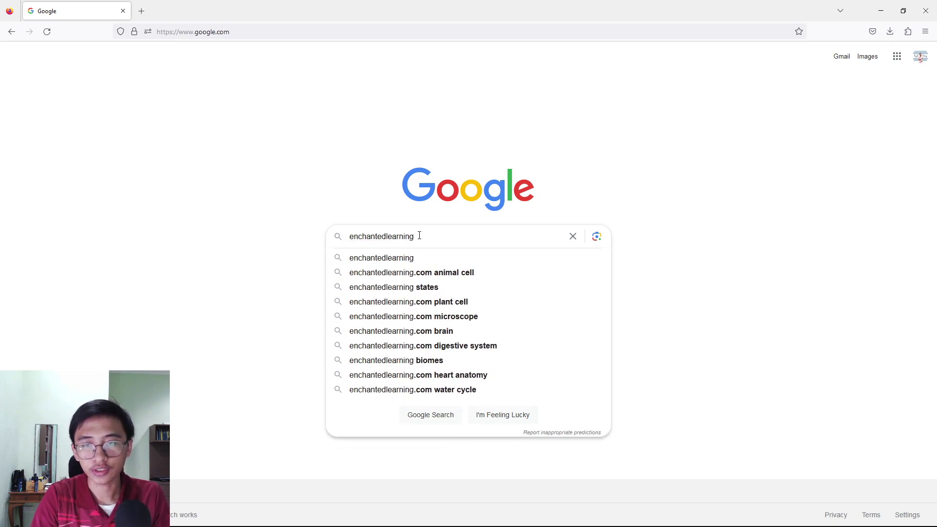
pyautogui.press('Return')
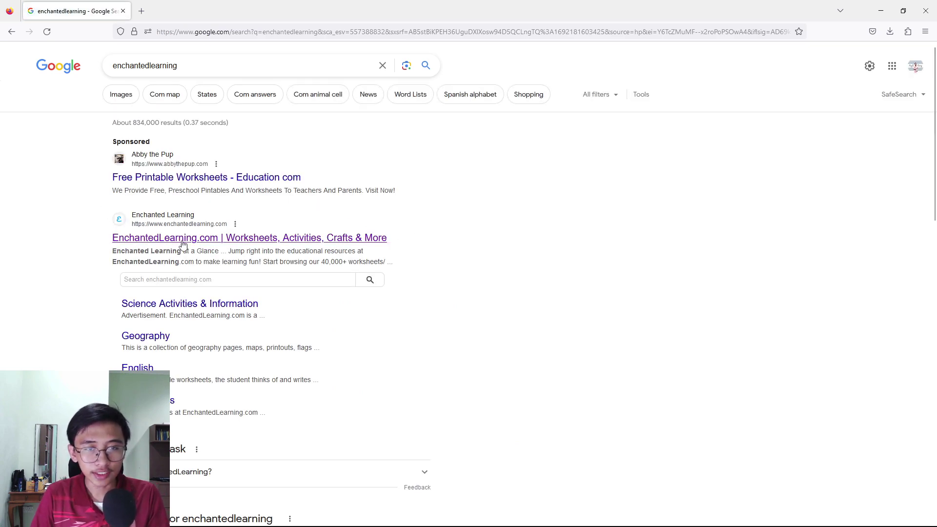
# Step: Open EnchantedLearning.com and search the site for 'christmas'
pyautogui.click(164, 242)
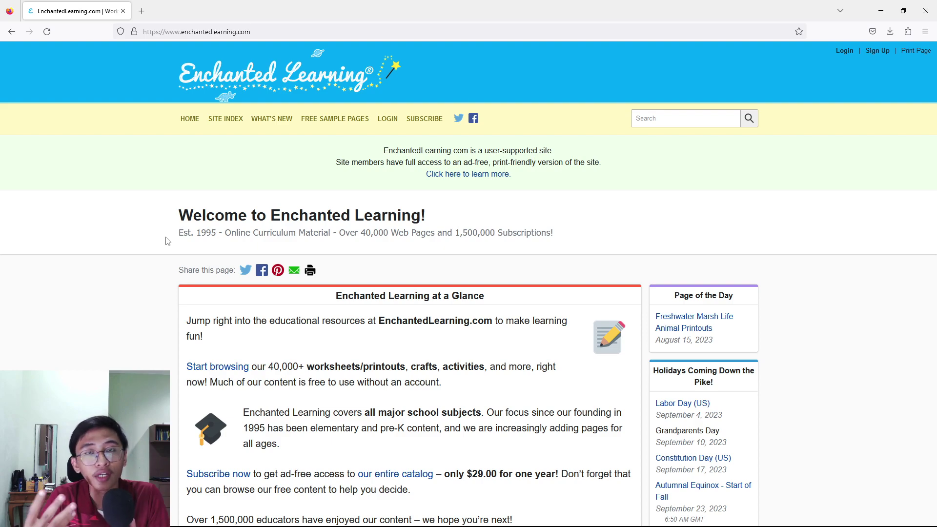
pyautogui.click(709, 115)
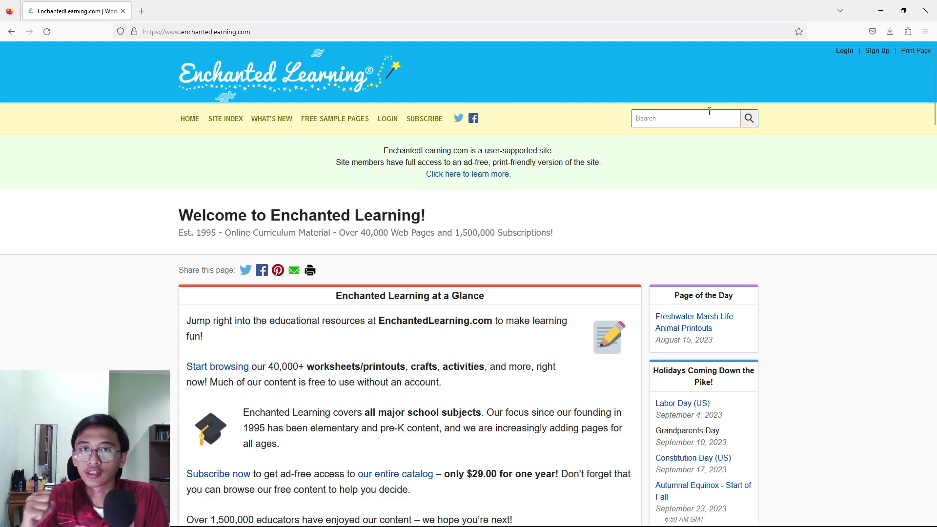
pyautogui.click(713, 117)
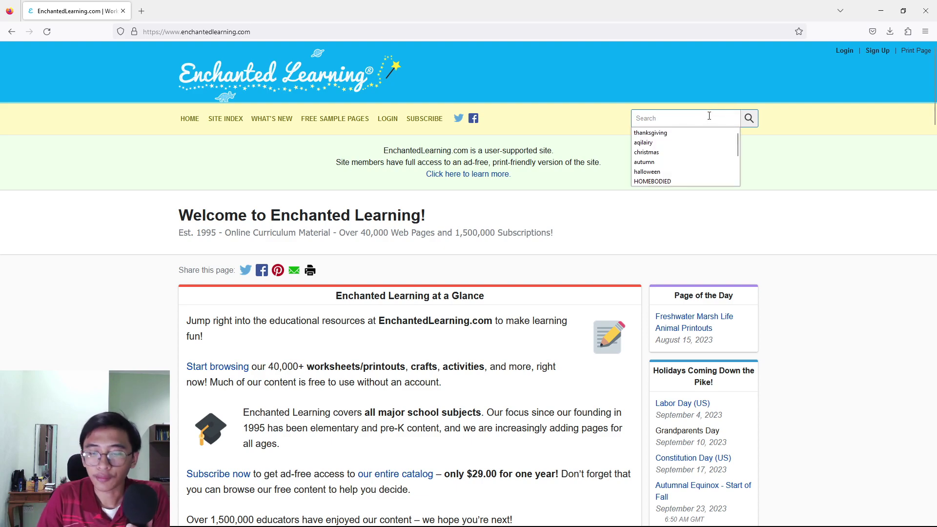
pyautogui.write('christmas')
pyautogui.press('Return')
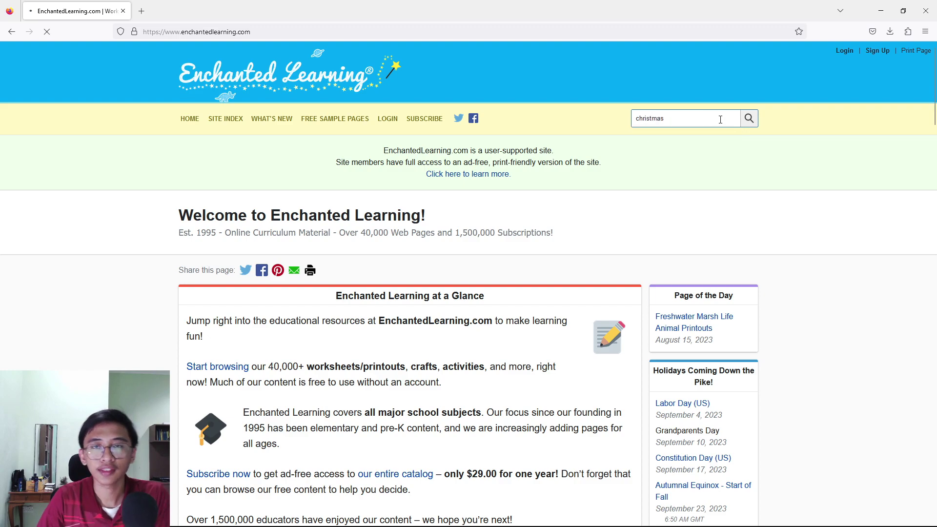
# Step: Open the Christmas Vocabulary Word List from the search results
pyautogui.scroll(-2, 510, 244)
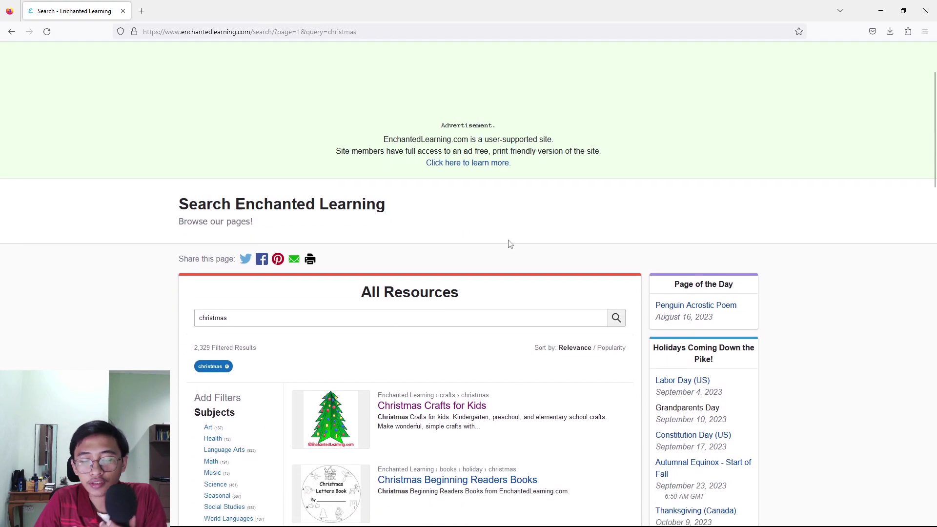
pyautogui.scroll(-5, 511, 244)
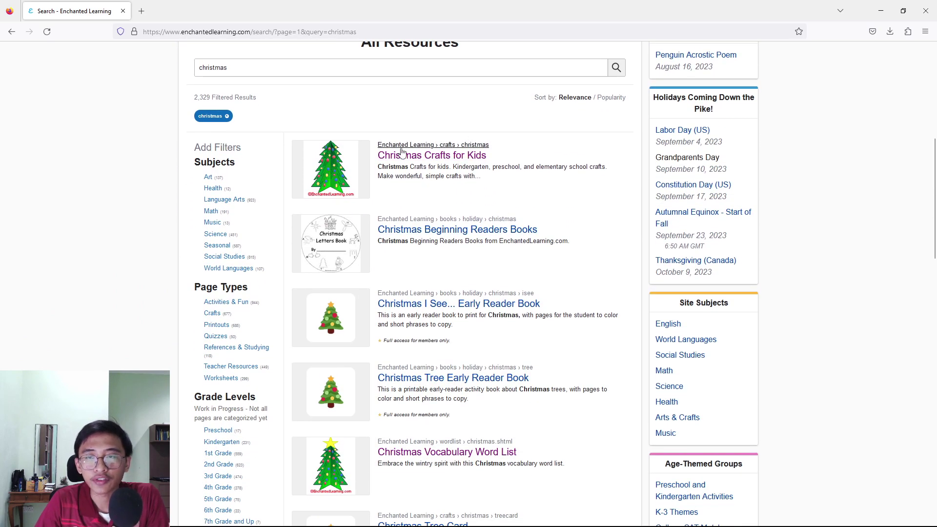
pyautogui.scroll(-3, 434, 215)
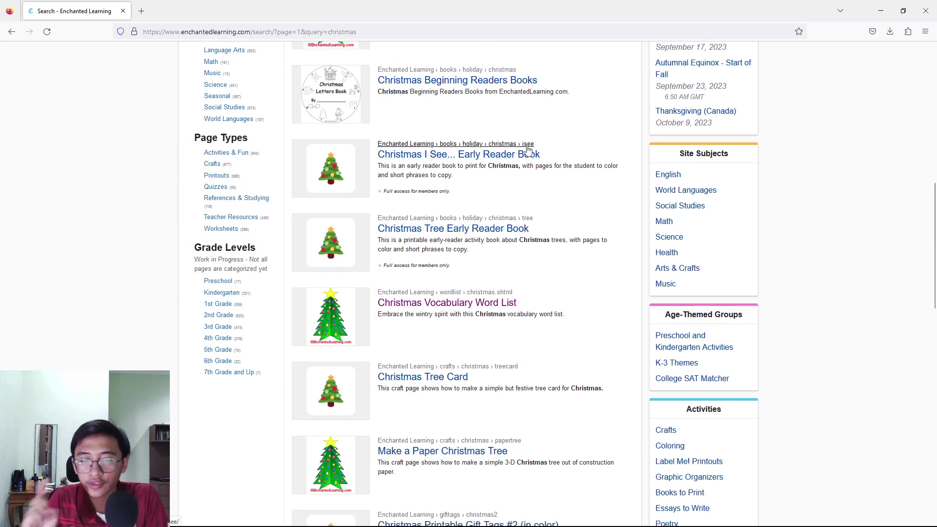
pyautogui.click(453, 303)
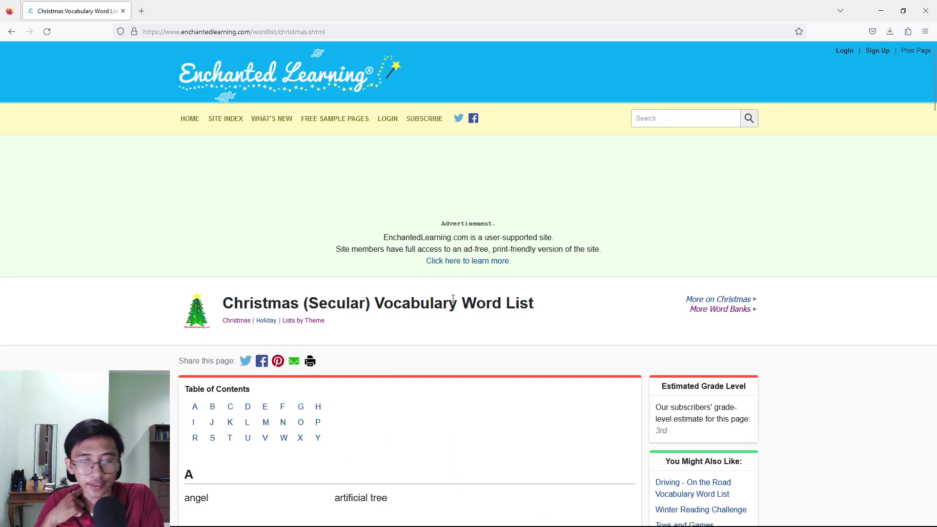
# Step: Scroll through the Christmas word list from A to W and select the word 'tree'
pyautogui.scroll(-6, 472, 305)
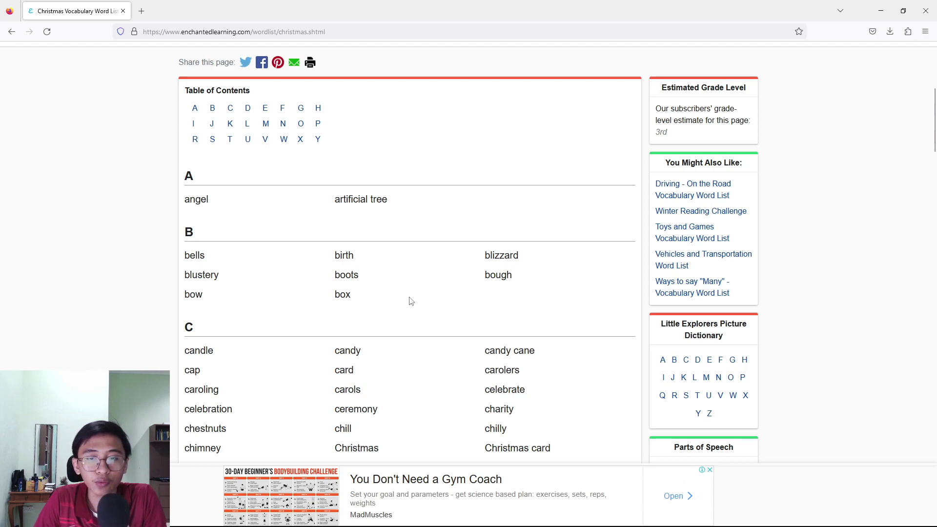
pyautogui.scroll(-2, 404, 289)
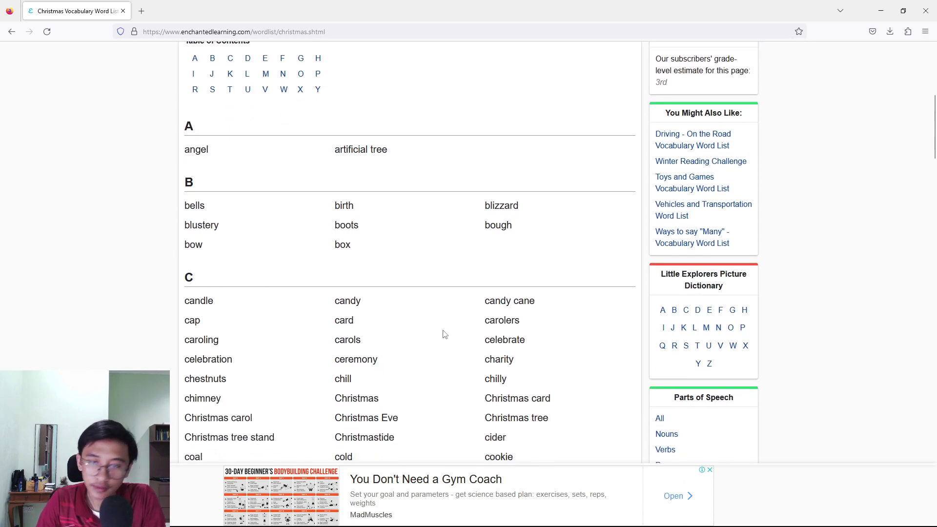
pyautogui.scroll(-5, 444, 333)
pyautogui.scroll(-8, 443, 334)
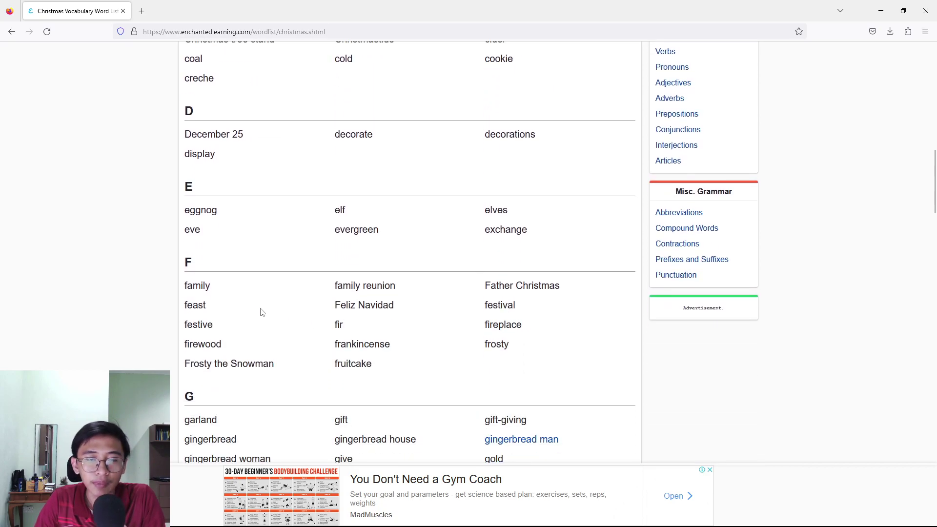
pyautogui.scroll(-18, 254, 300)
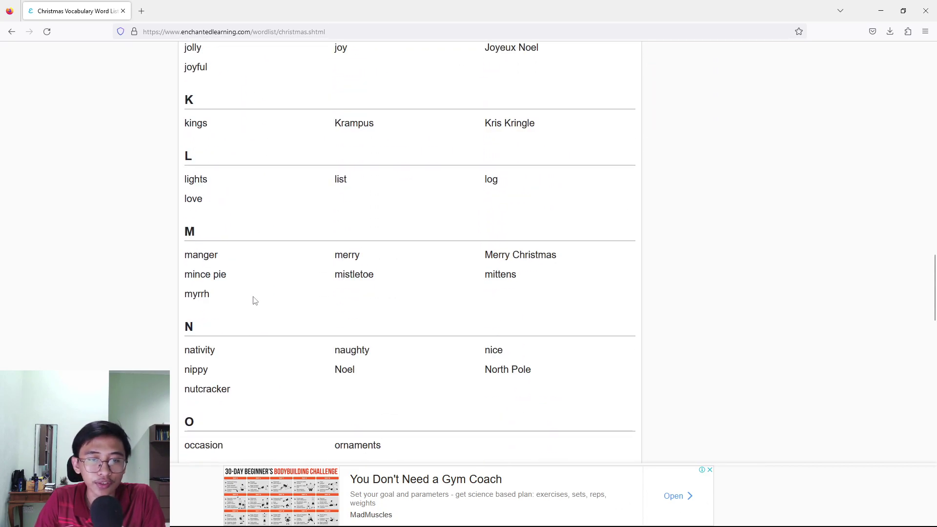
pyautogui.scroll(-7, 254, 301)
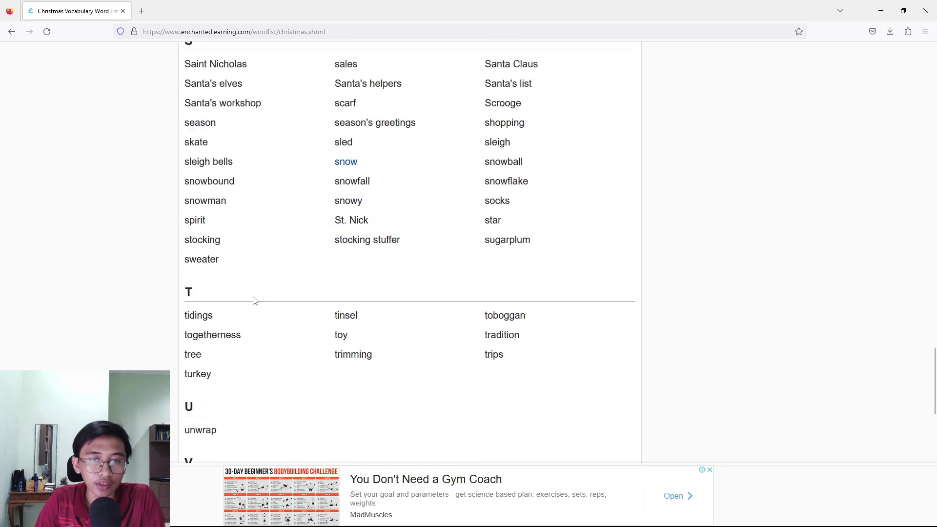
pyautogui.doubleClick(193, 205)
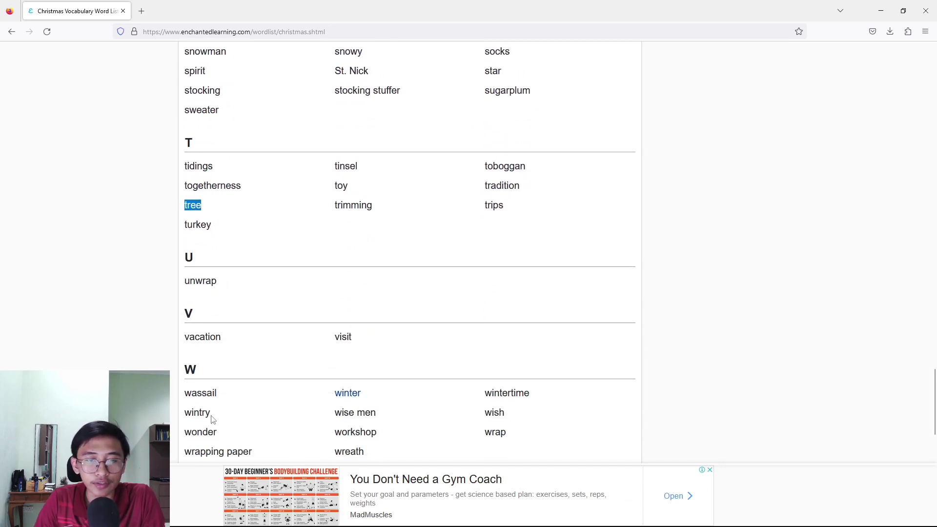
pyautogui.scroll(-2, 385, 414)
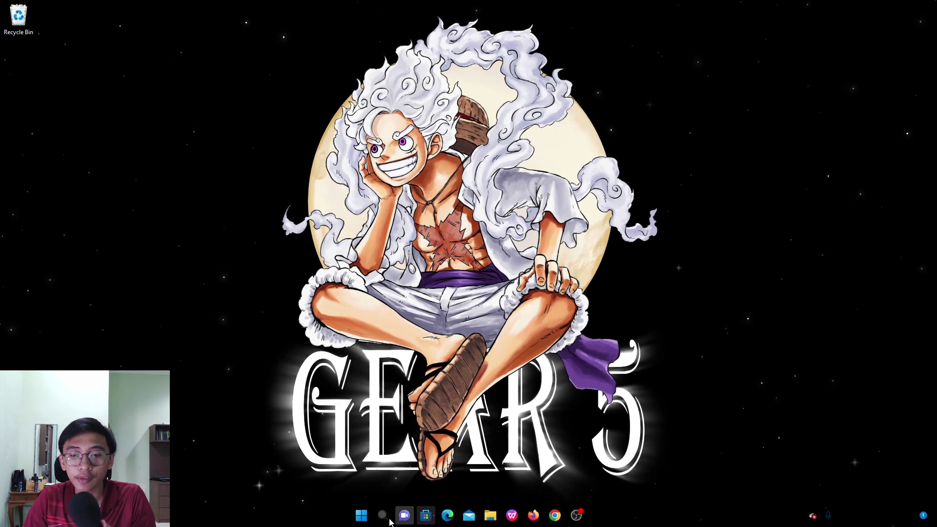
# Step: Launch Discord from the Recent list in Windows search
pyautogui.click(388, 518)
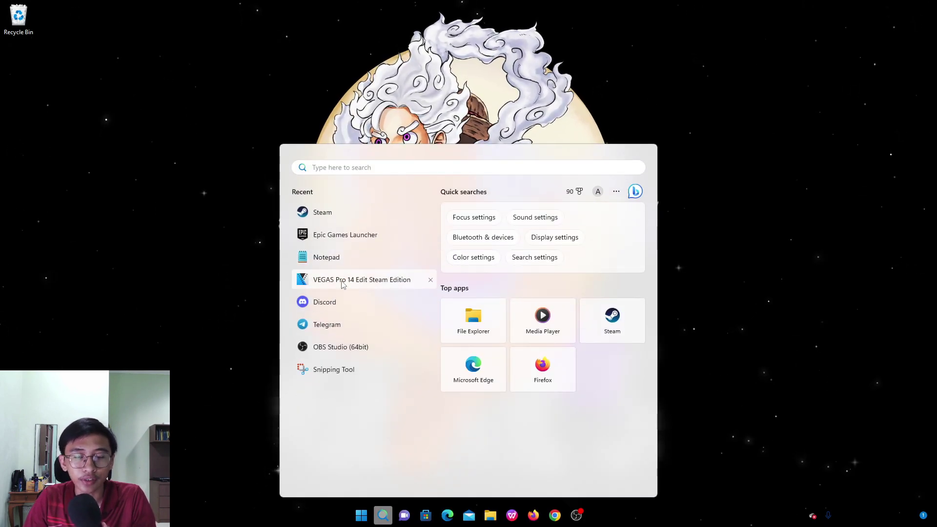
pyautogui.click(343, 303)
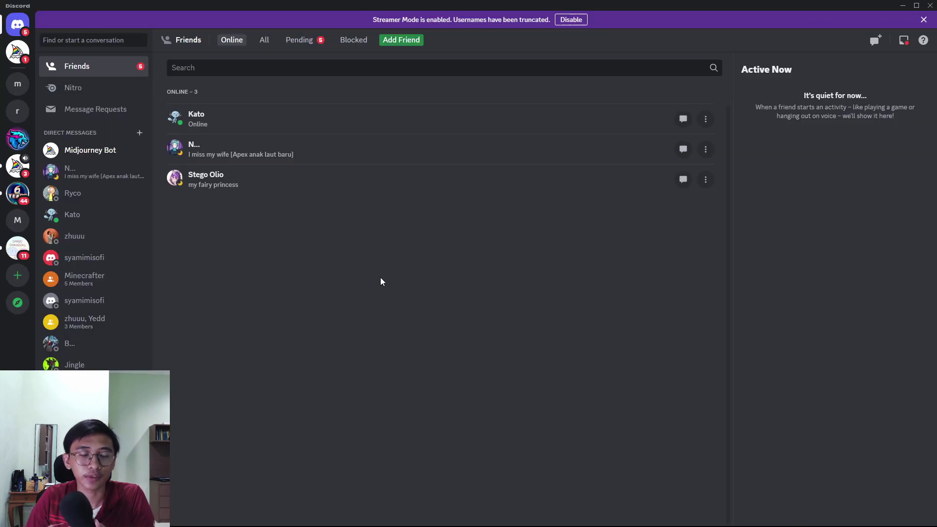
# Step: Go to the #general-3 channel on the Midjourney server
pyautogui.click(17, 166)
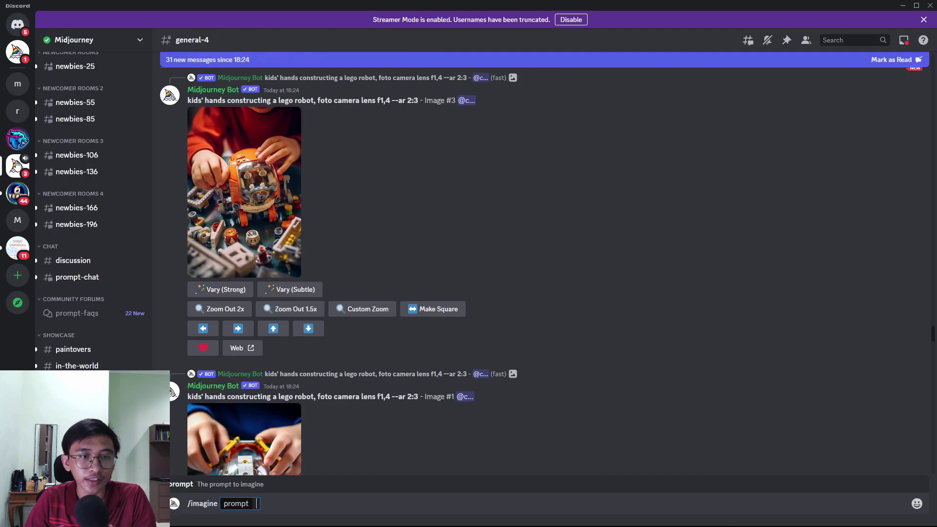
pyautogui.scroll(-4, 89, 236)
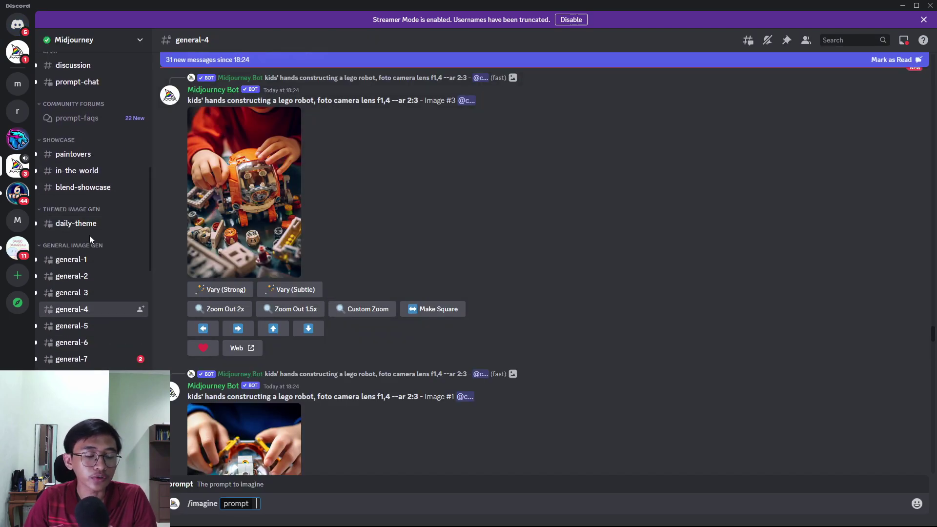
pyautogui.moveTo(86, 303)
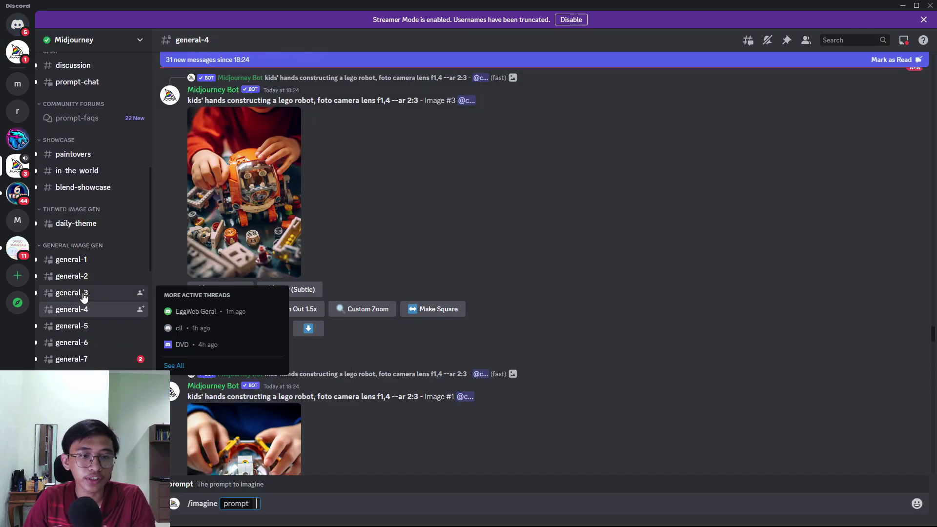
pyautogui.click(80, 296)
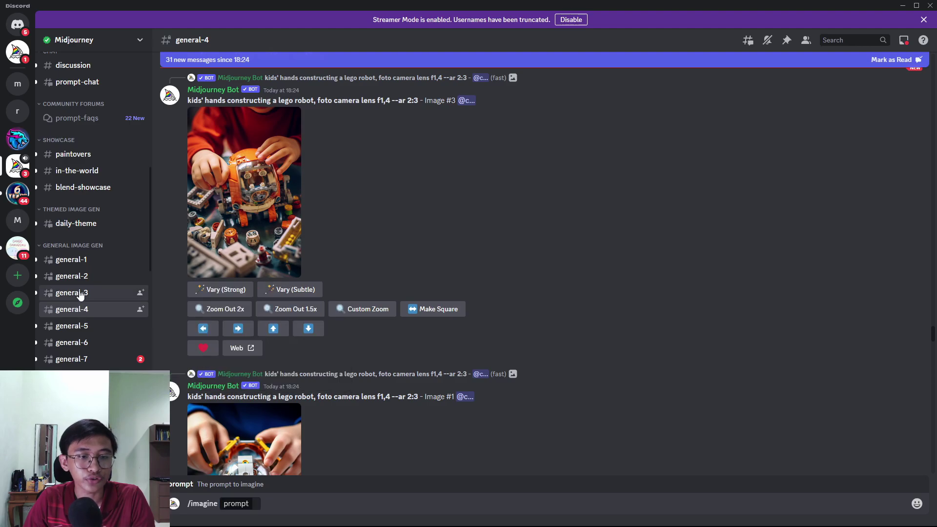
pyautogui.scroll(-10, 576, 315)
pyautogui.scroll(-15, 847, 334)
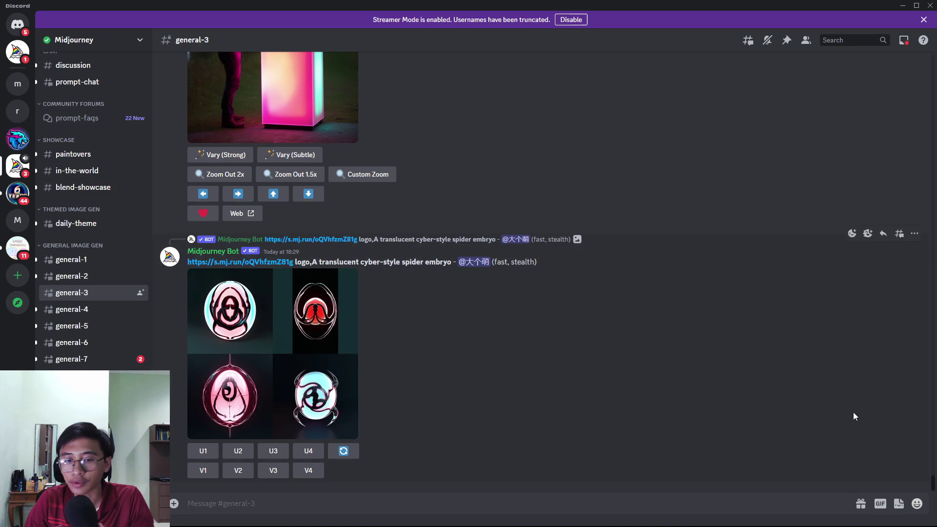
pyautogui.scroll(1, 653, 377)
# Step: Send the Midjourney Bot's /settings command in general-3
pyautogui.click(283, 503)
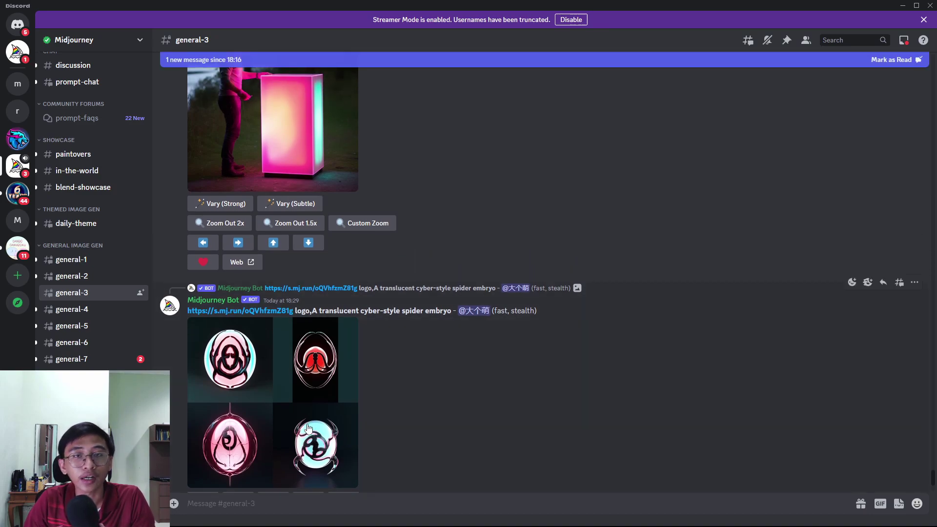
pyautogui.write('/')
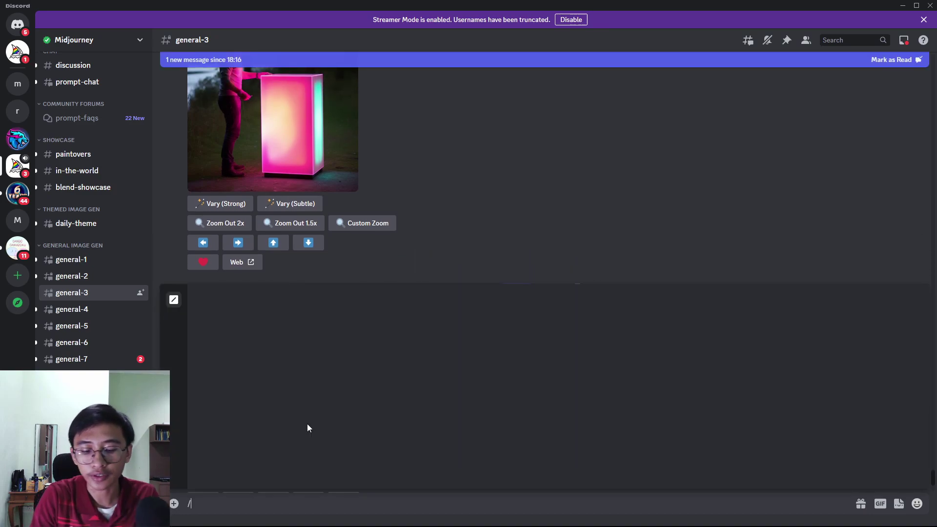
pyautogui.write('settings')
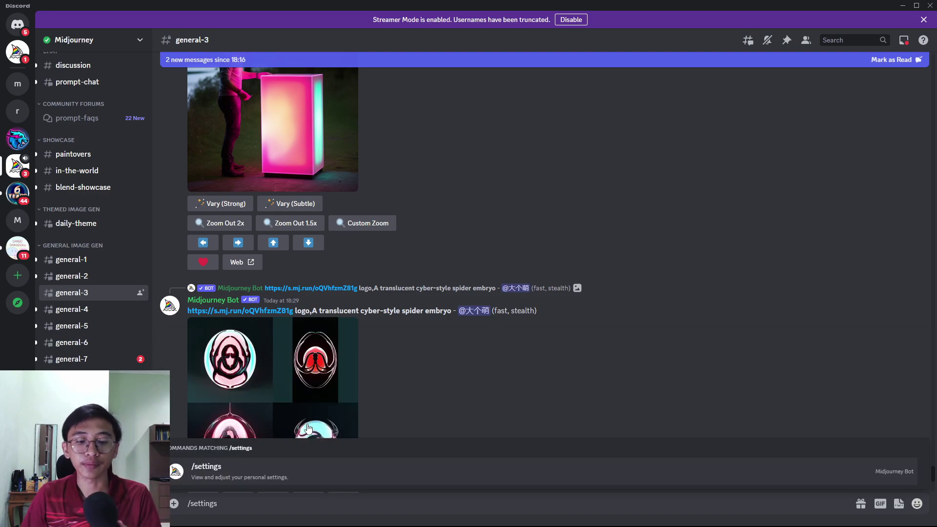
pyautogui.click(284, 480)
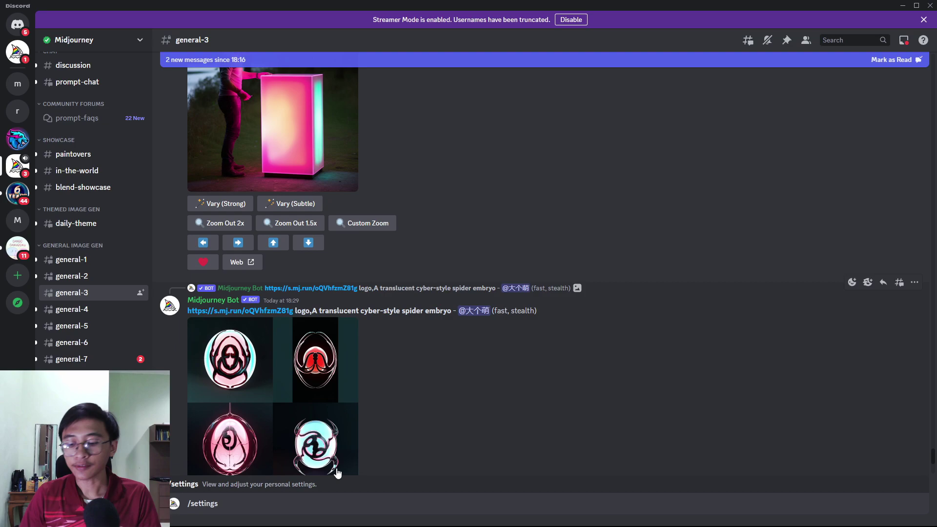
pyautogui.press('Return')
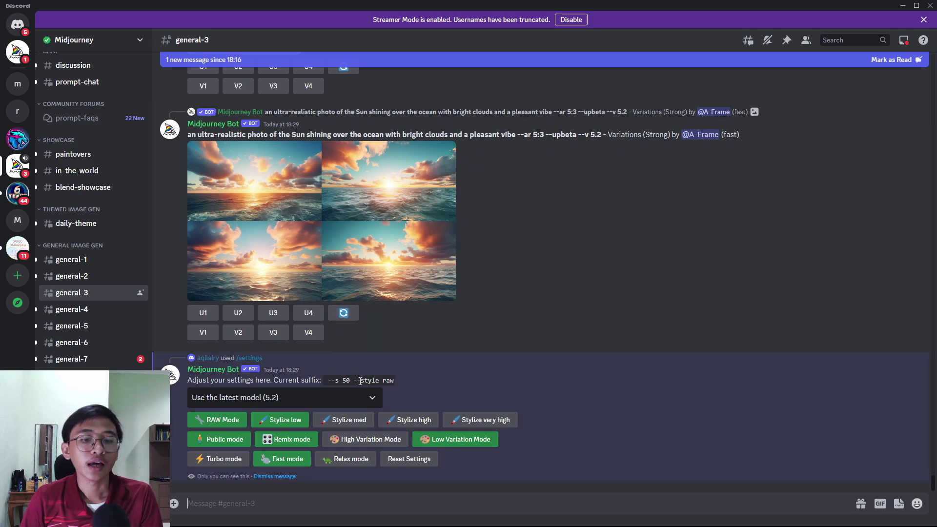
pyautogui.click(353, 400)
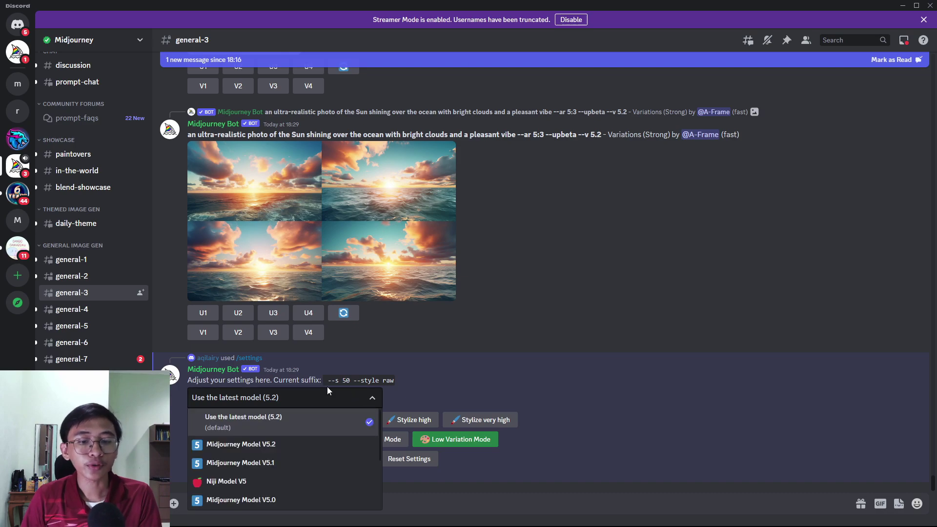
pyautogui.click(349, 404)
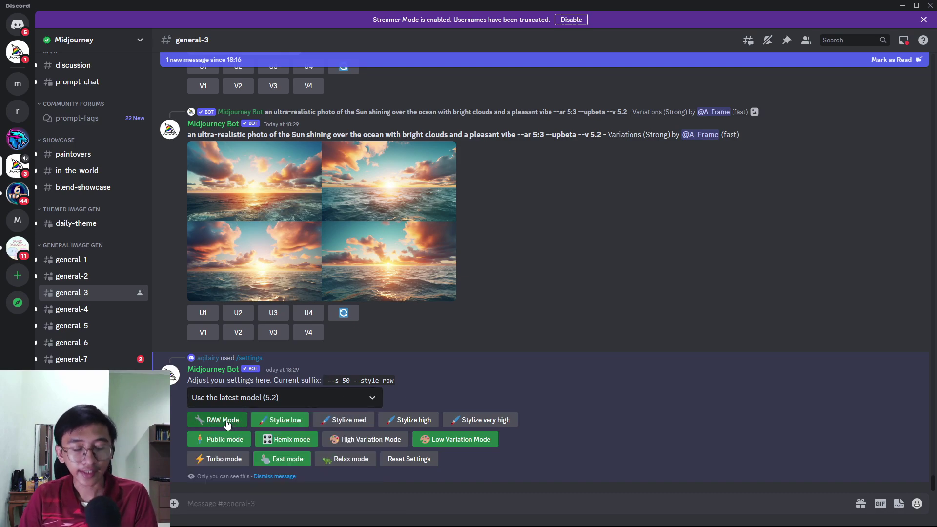
pyautogui.scroll(2, 335, 283)
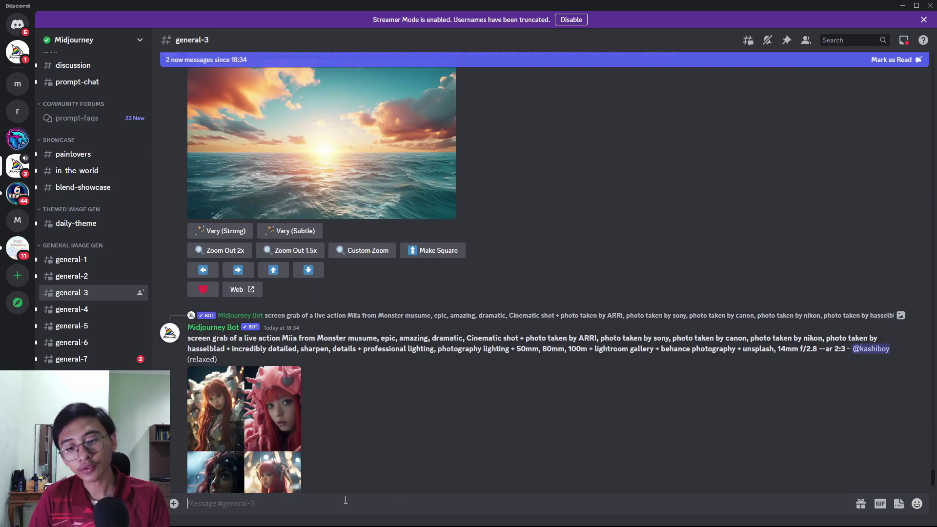
# Step: Submit /imagine with 'coloring book page for kids, santa, no shade, low details --ar 2:3'
pyautogui.write('/ima')
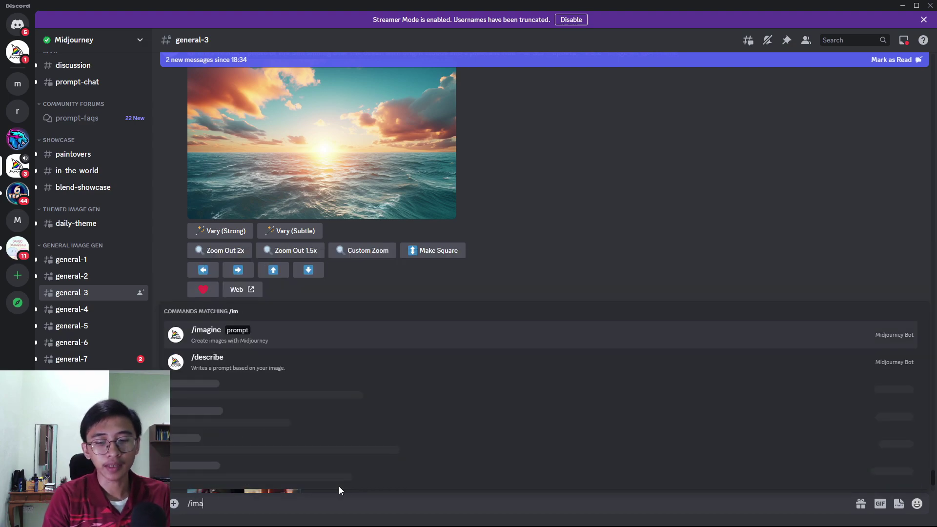
pyautogui.write('gine')
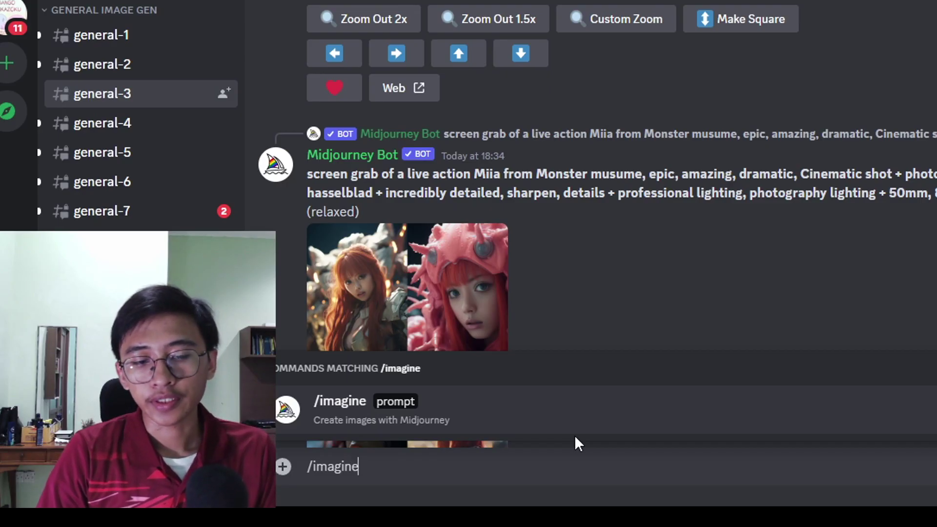
pyautogui.press('Tab')
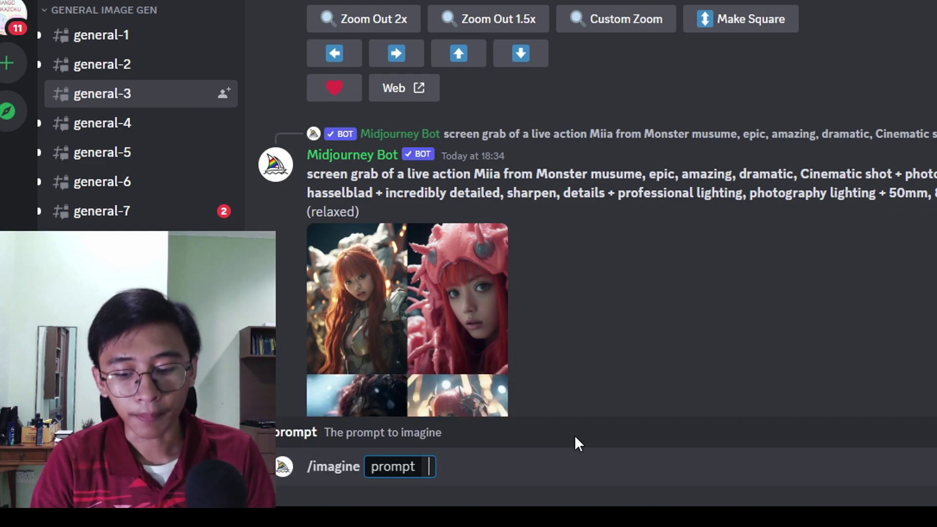
pyautogui.write('c')
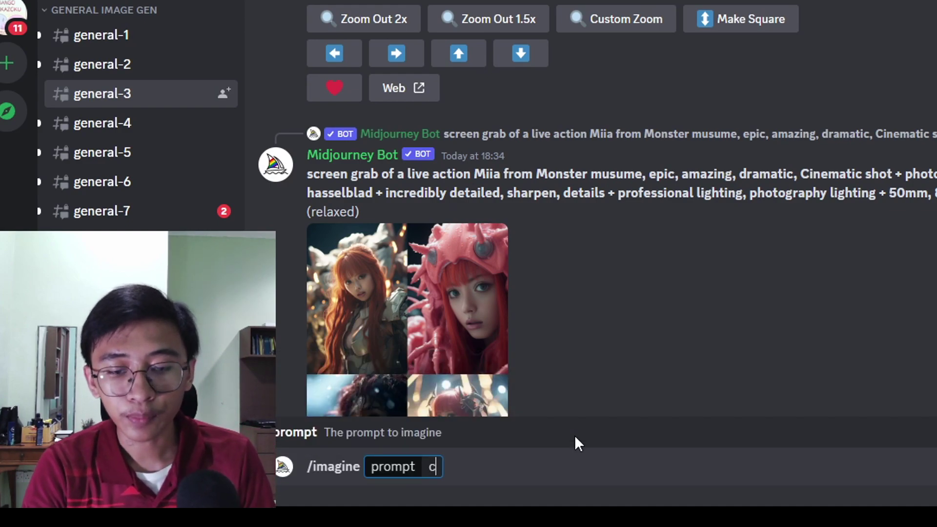
pyautogui.write('olou')
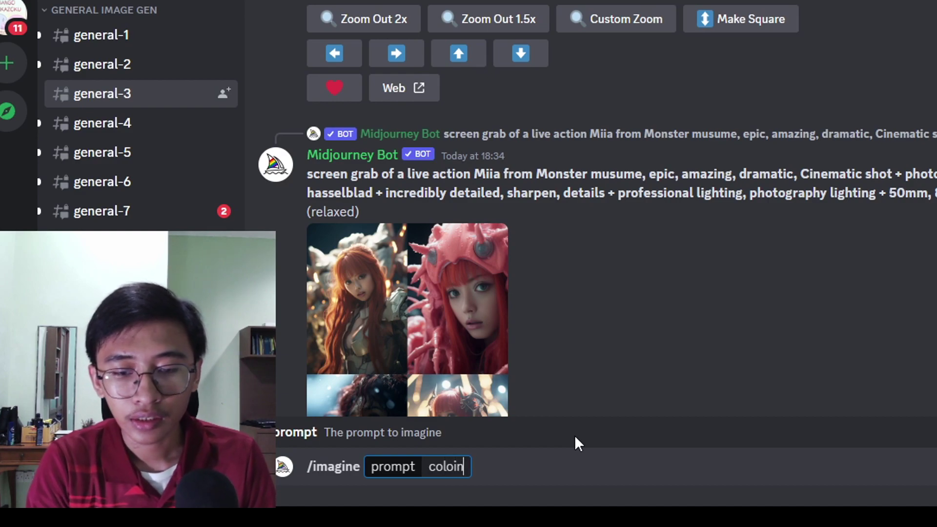
pyautogui.press('BackSpace')
pyautogui.write('ring book')
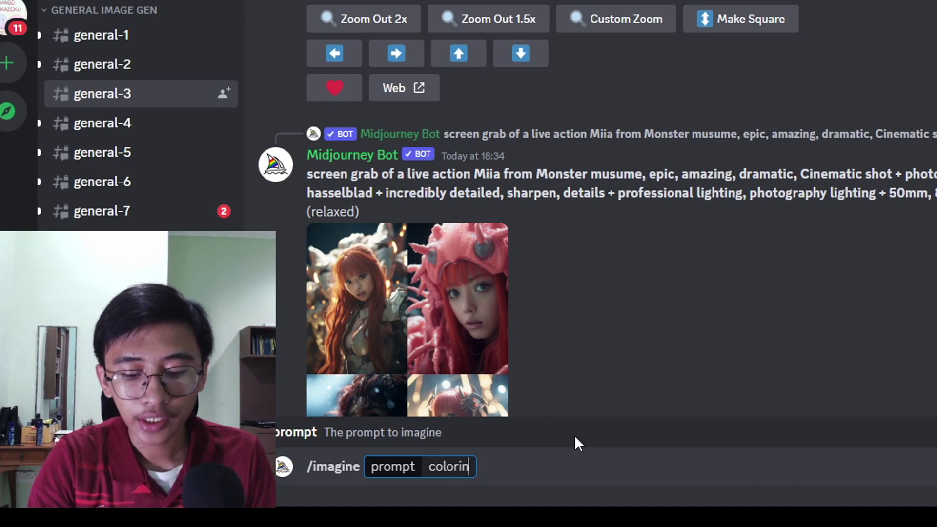
pyautogui.write(' p')
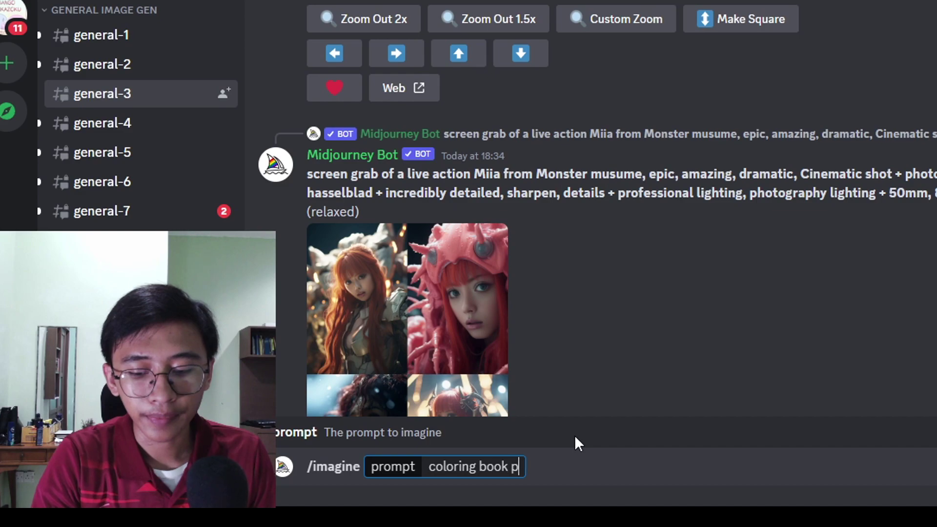
pyautogui.write('age ')
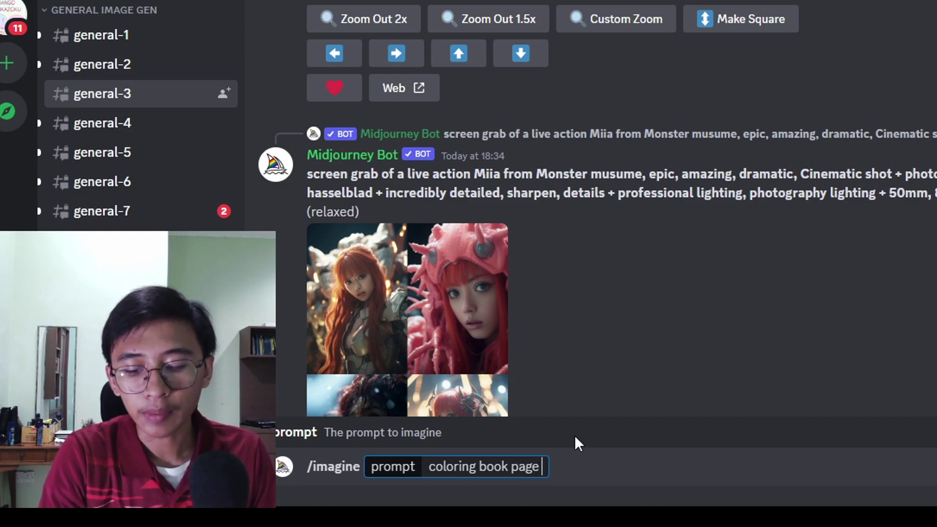
pyautogui.write('for kids')
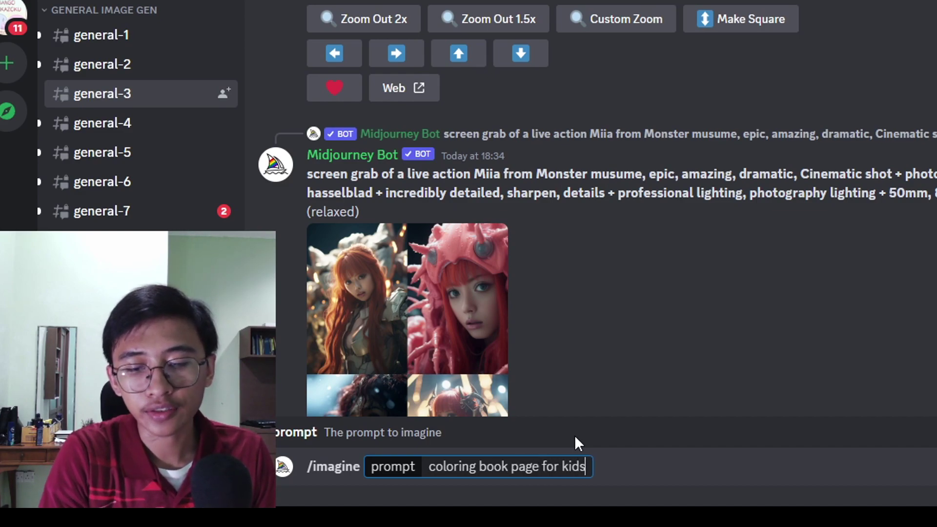
pyautogui.write(',')
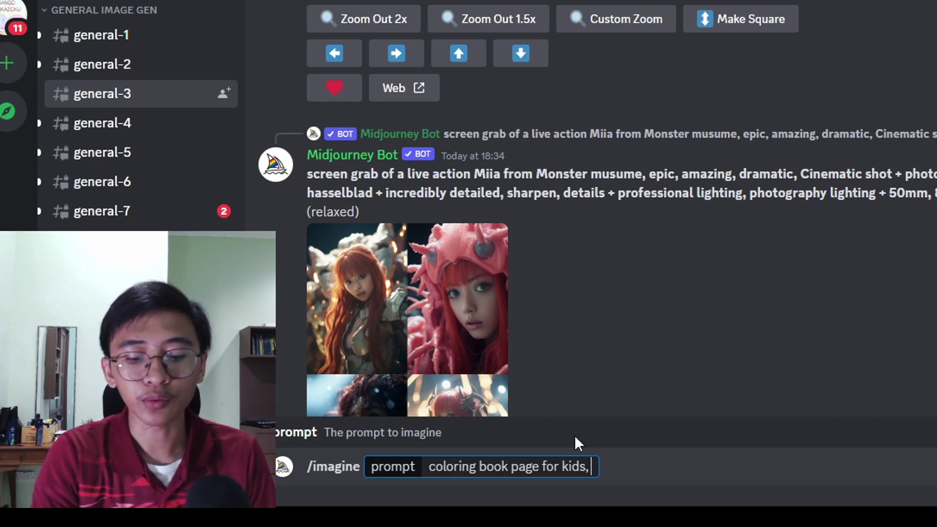
pyautogui.write('santa')
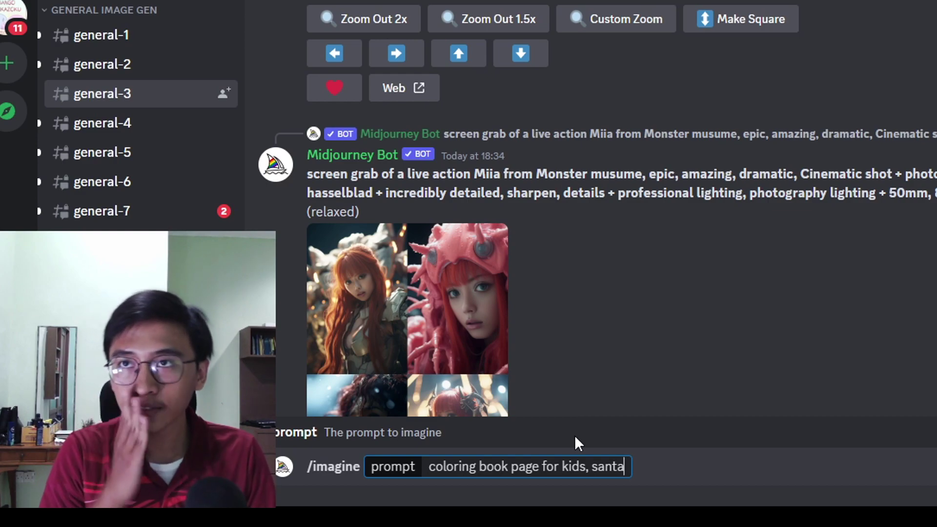
pyautogui.write(', ')
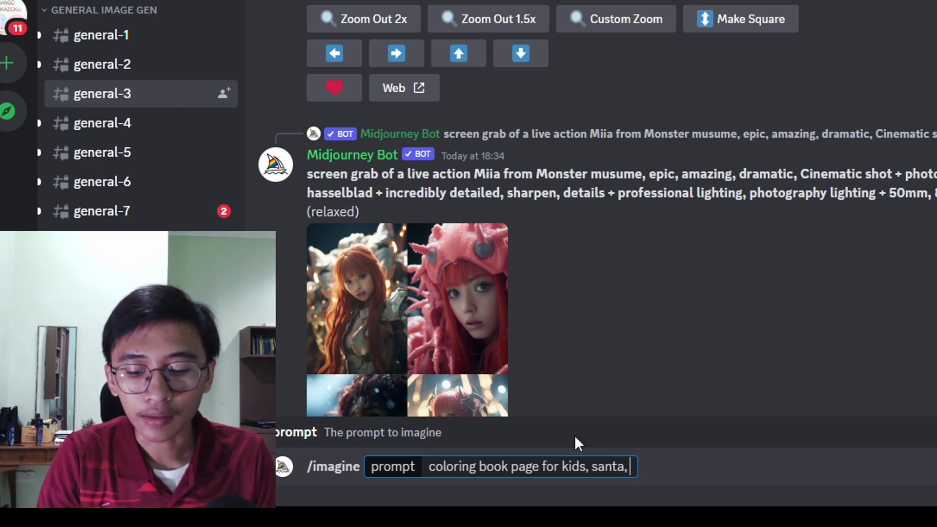
pyautogui.write('blac')
pyautogui.write('k')
pyautogui.press('BackSpace')
pyautogui.press('BackSpace')
pyautogui.press('BackSpace')
pyautogui.press('BackSpace')
pyautogui.press('BackSpace')
pyautogui.press('BackSpace')
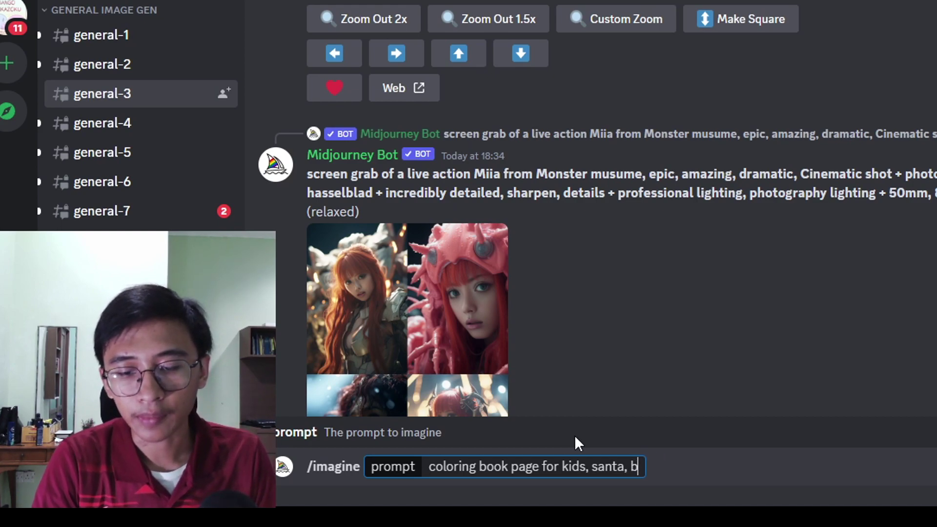
pyautogui.write('no shade, l')
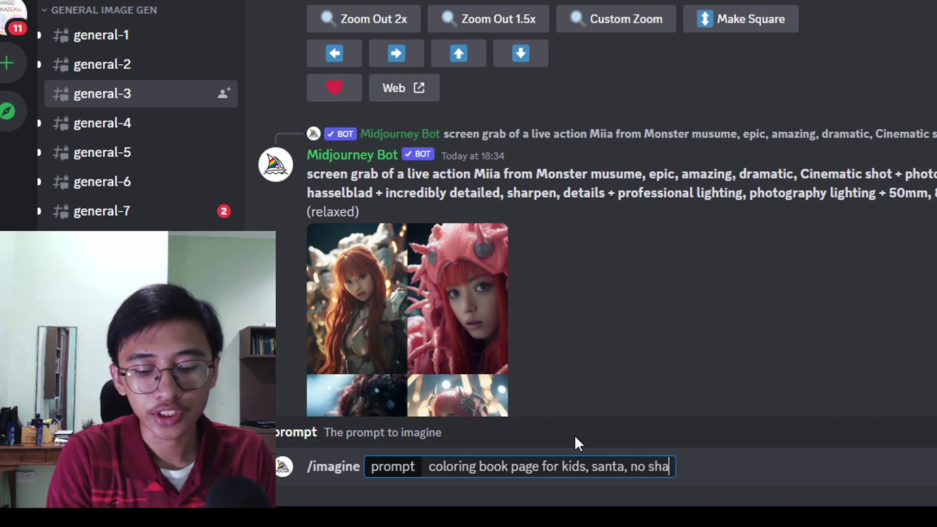
pyautogui.write('ow details')
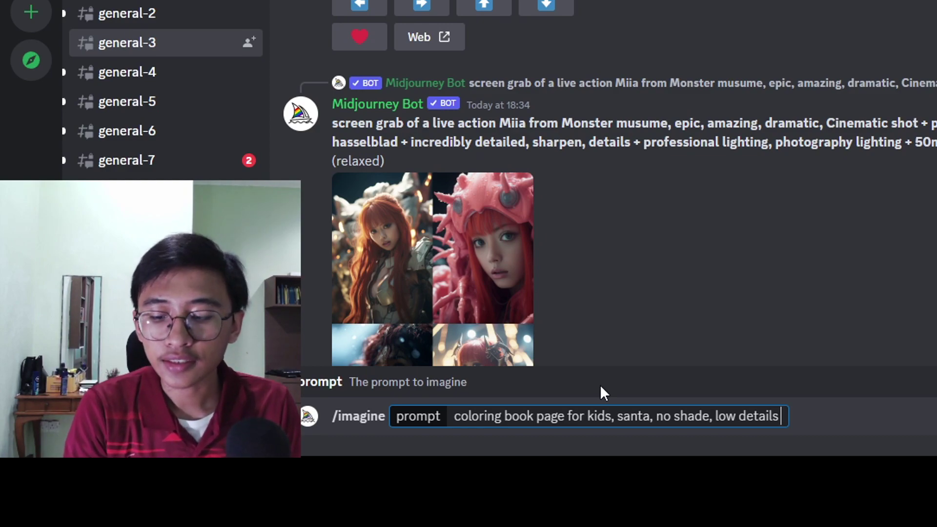
pyautogui.write('--')
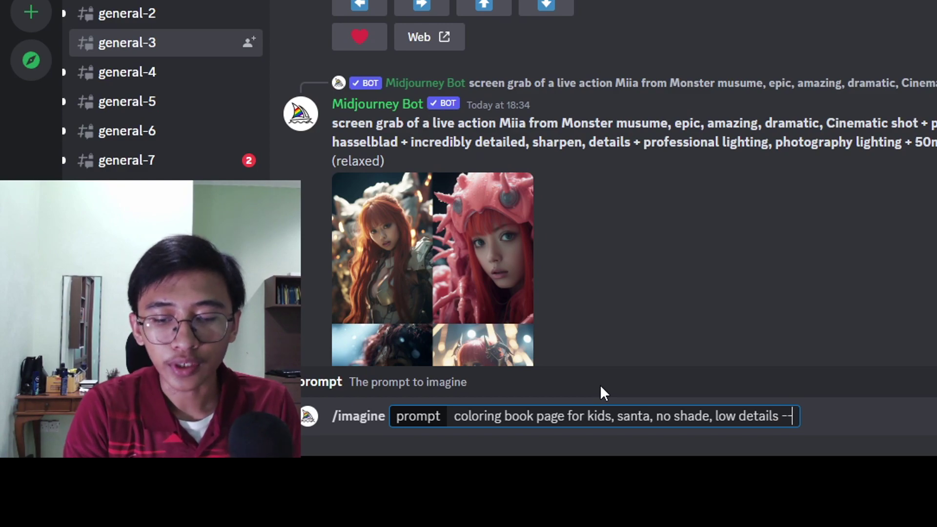
pyautogui.write('ar')
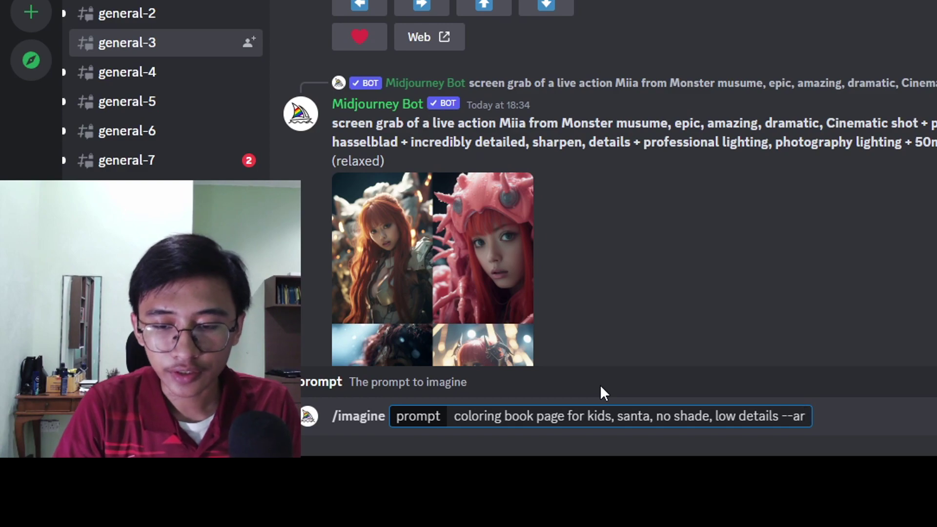
pyautogui.write(' @')
pyautogui.press('BackSpace')
pyautogui.write('2:3')
pyautogui.press('Return')
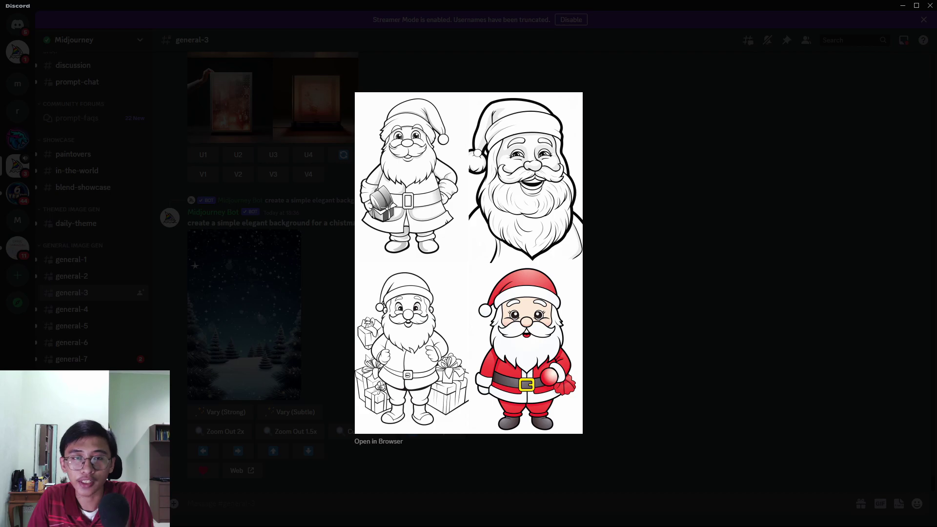
# Step: Upscale the third Santa image (U3) and view it on the Midjourney website
pyautogui.click(670, 237)
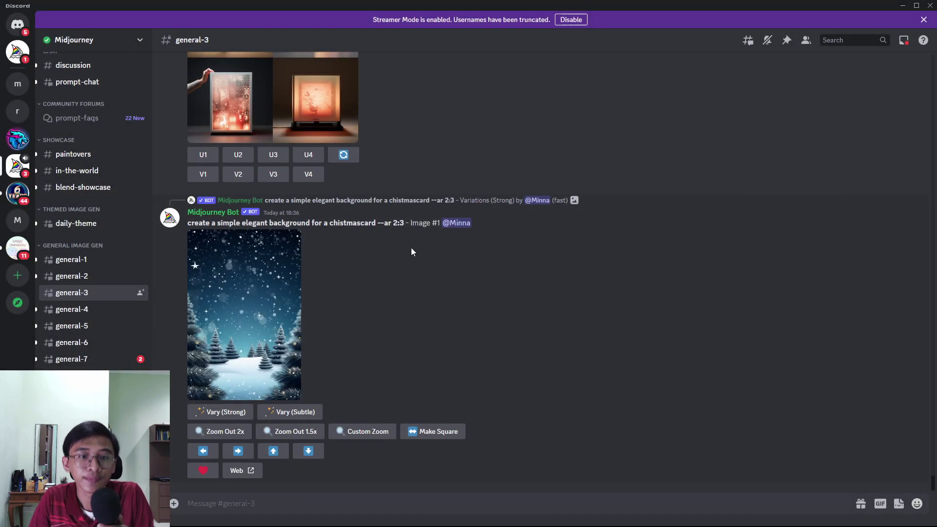
pyautogui.scroll(-10, 382, 266)
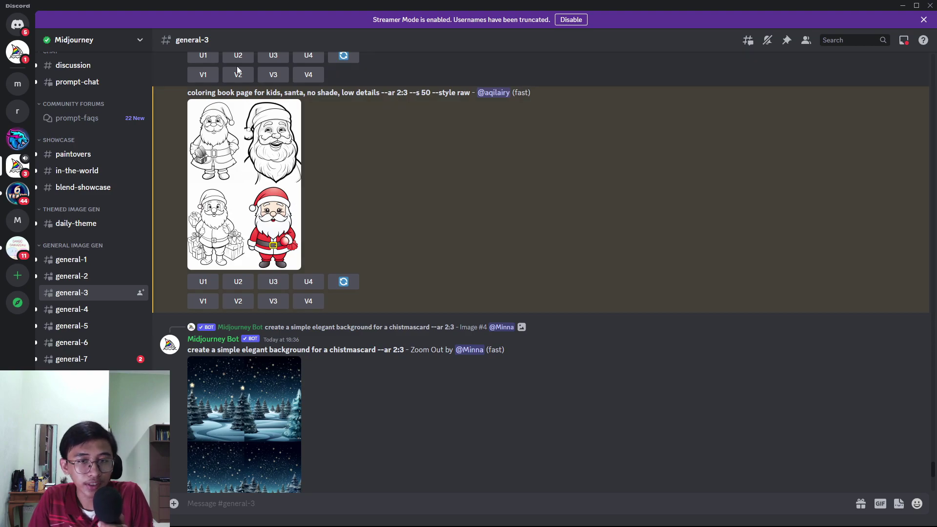
pyautogui.click(274, 283)
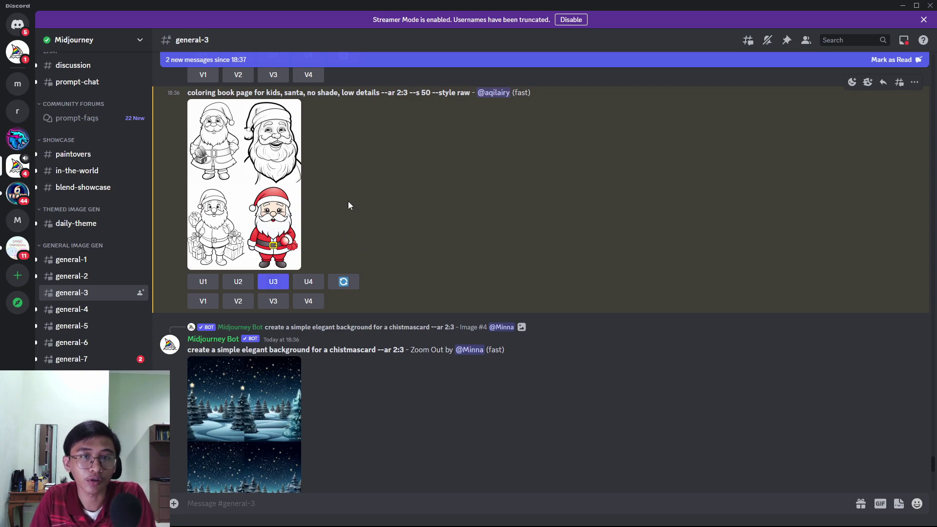
pyautogui.scroll(-15, 348, 201)
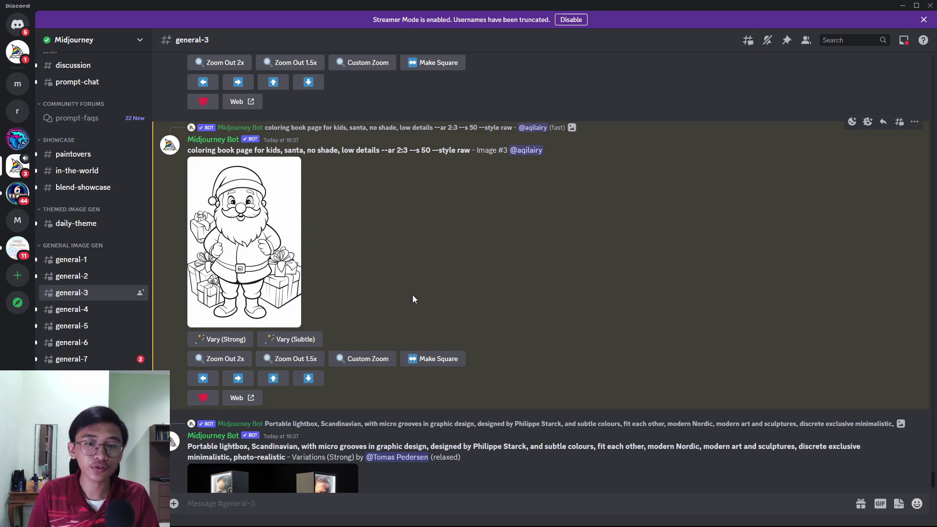
pyautogui.click(243, 398)
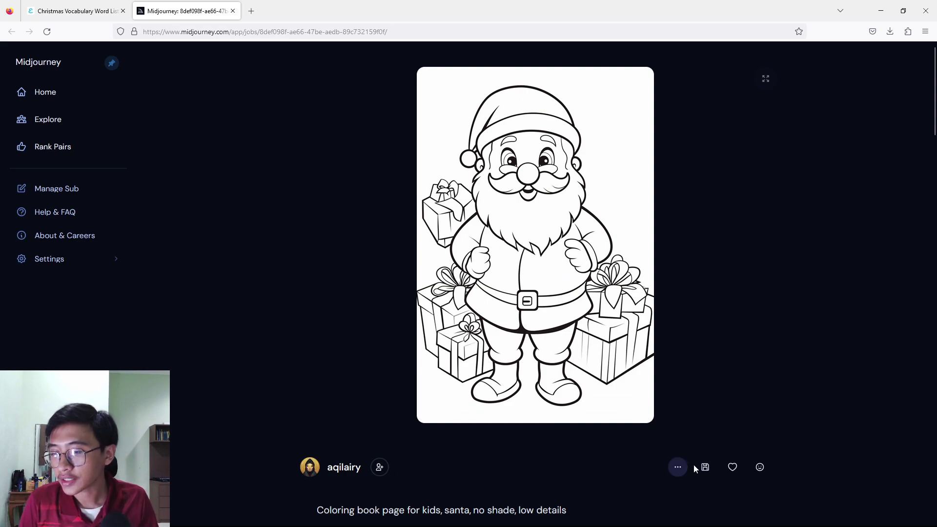
# Step: Save the upscaled Santa coloring page as a PNG and return to Discord
pyautogui.click(706, 469)
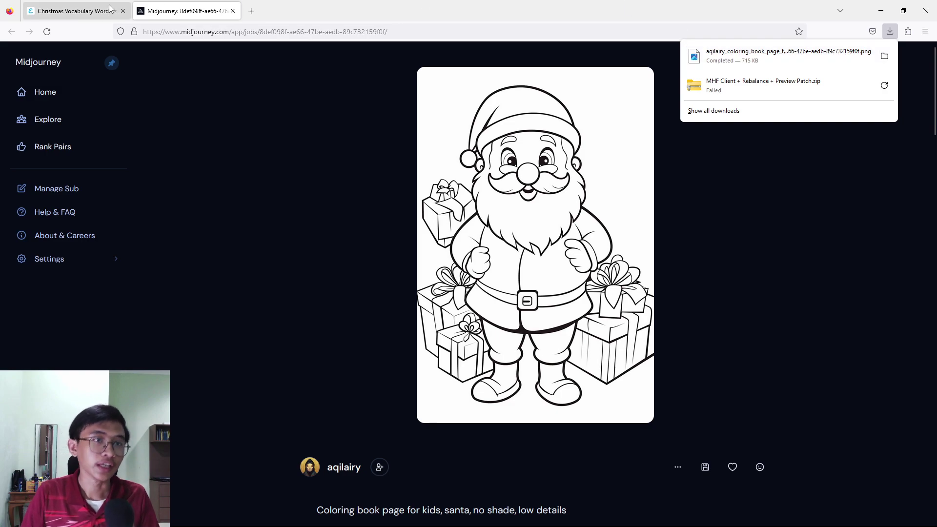
pyautogui.moveTo(427, 520)
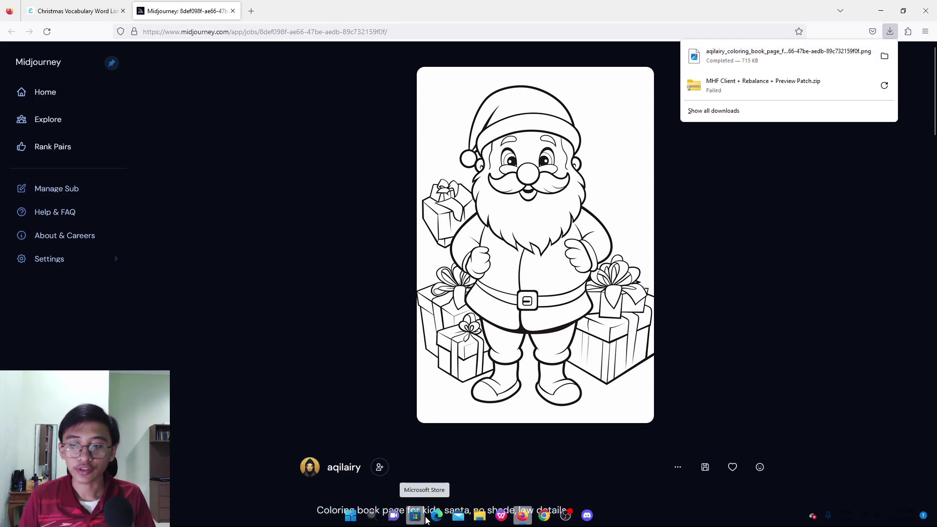
pyautogui.click(590, 517)
pyautogui.moveTo(594, 518)
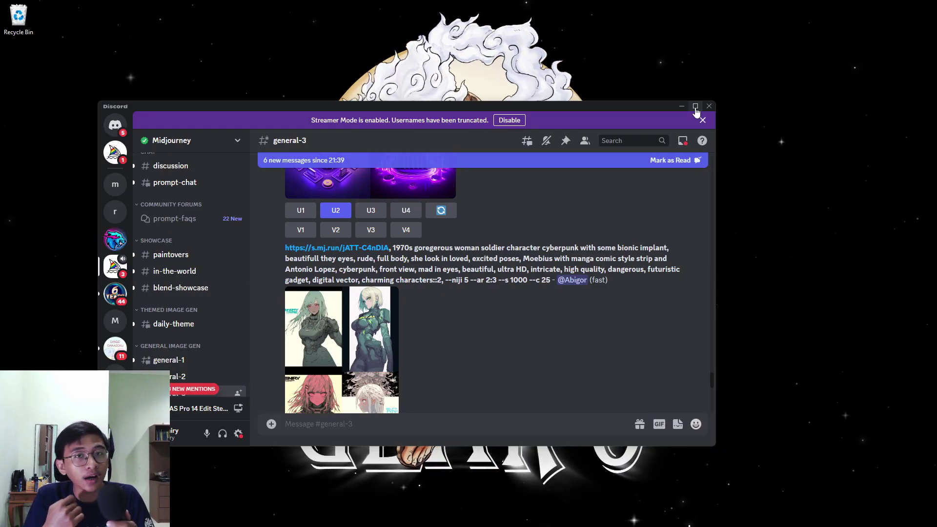
# Step: Maximize Discord and enter /imagine in the general-3 message box
pyautogui.click(696, 107)
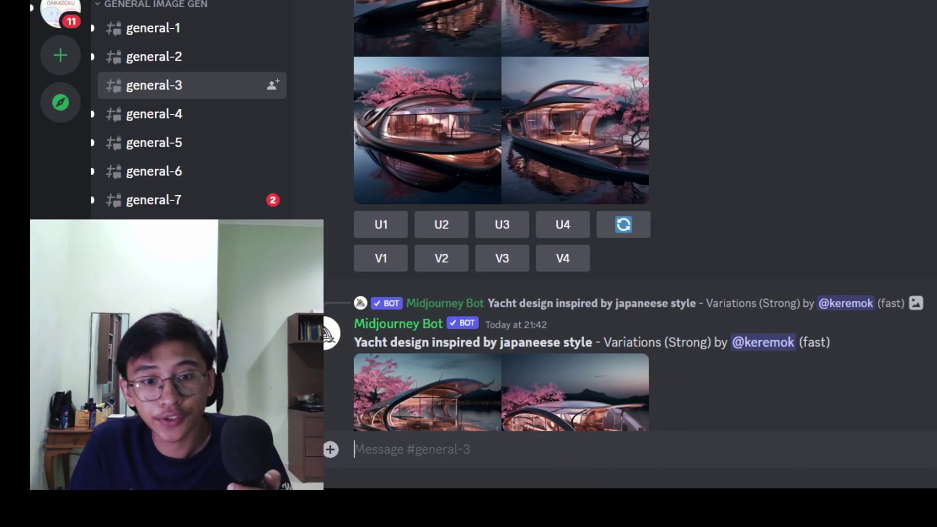
pyautogui.write('/imagine')
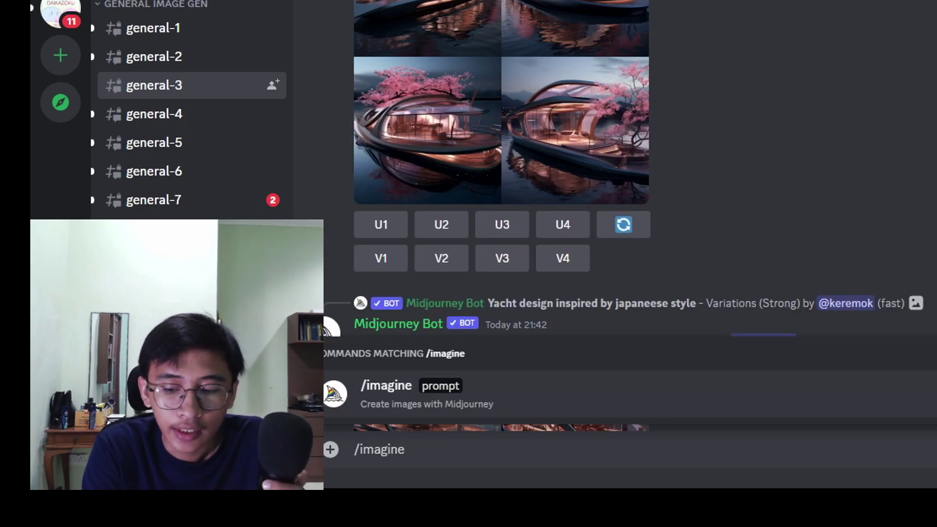
# Step: Submit the prompt 'kids illustrations, santa clause, vivid colour, low detail, book cover --ar 9:11'
pyautogui.press('Tab')
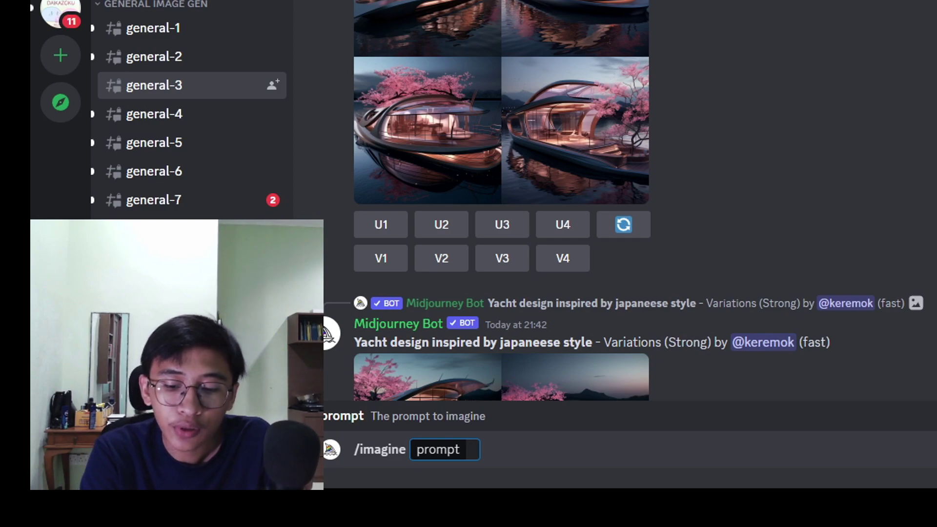
pyautogui.write('kid')
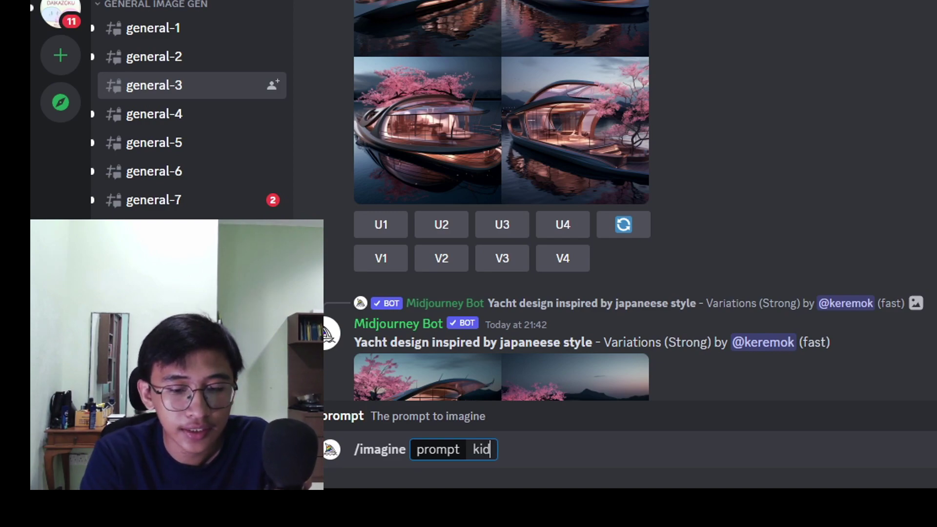
pyautogui.write('s illustration')
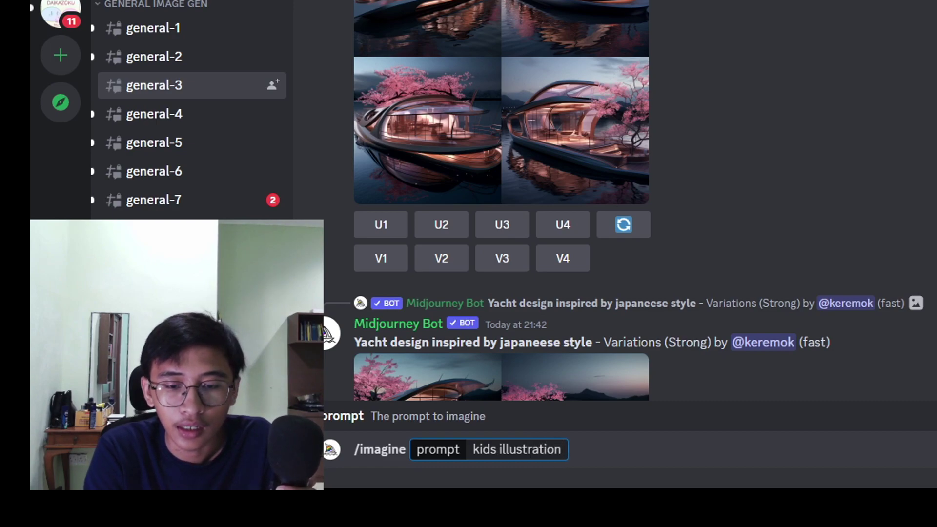
pyautogui.write('s, santa')
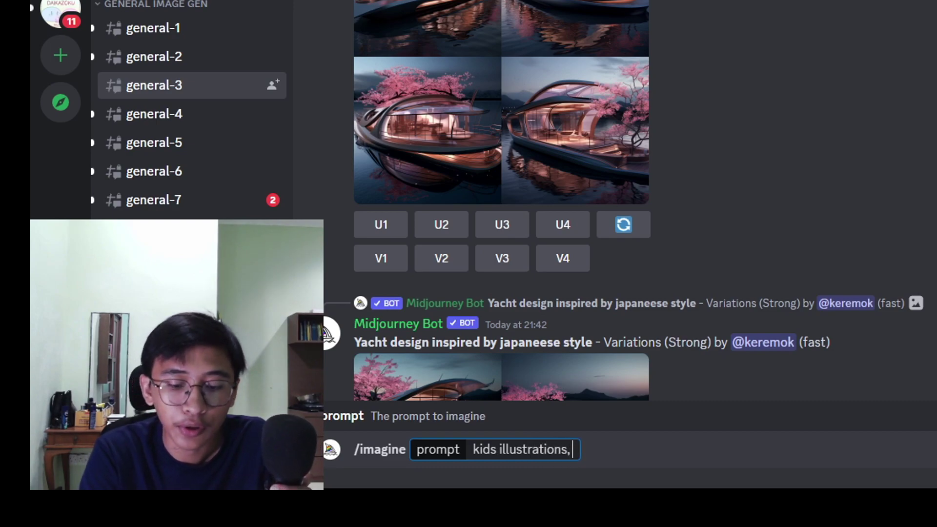
pyautogui.write(' clau')
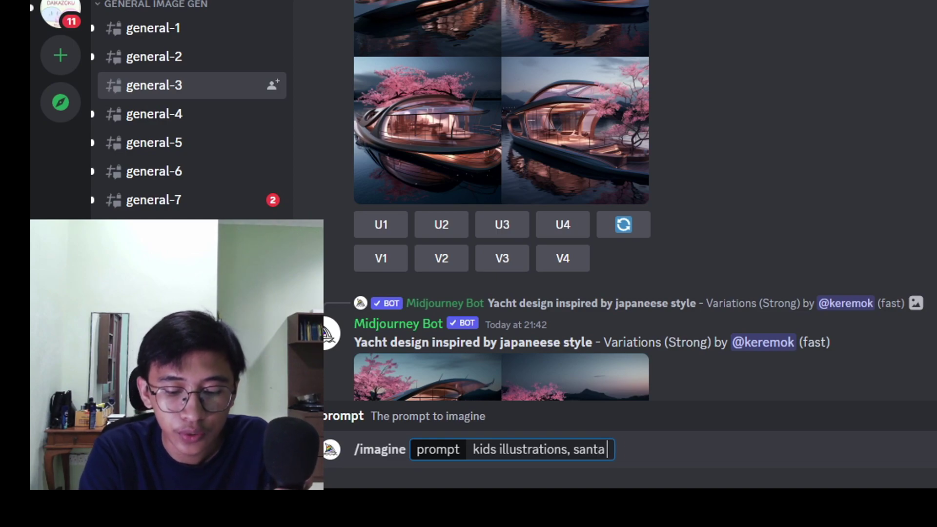
pyautogui.write('se')
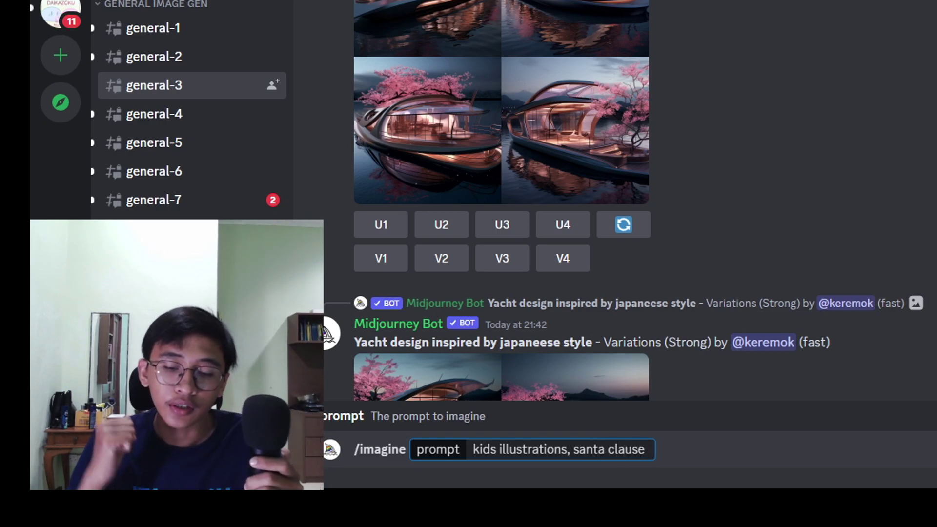
pyautogui.press('BackSpace')
pyautogui.write(',')
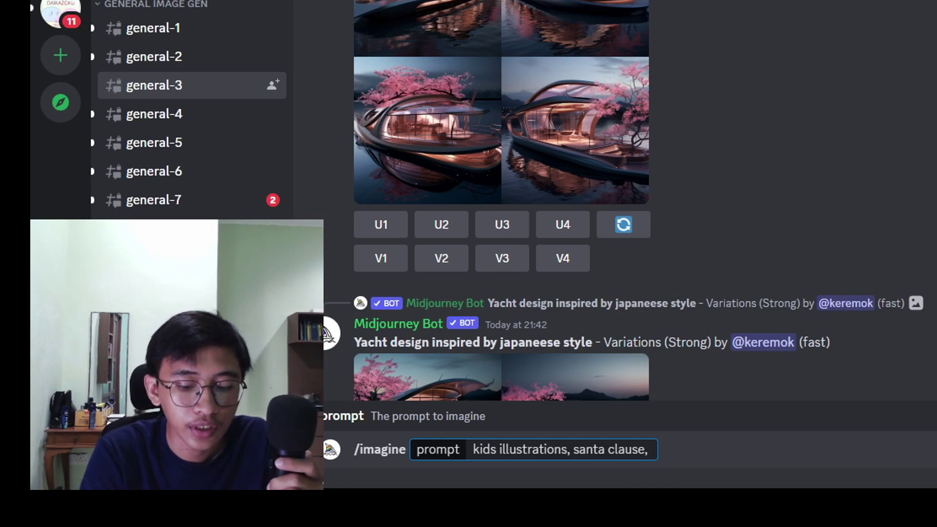
pyautogui.write('vivid')
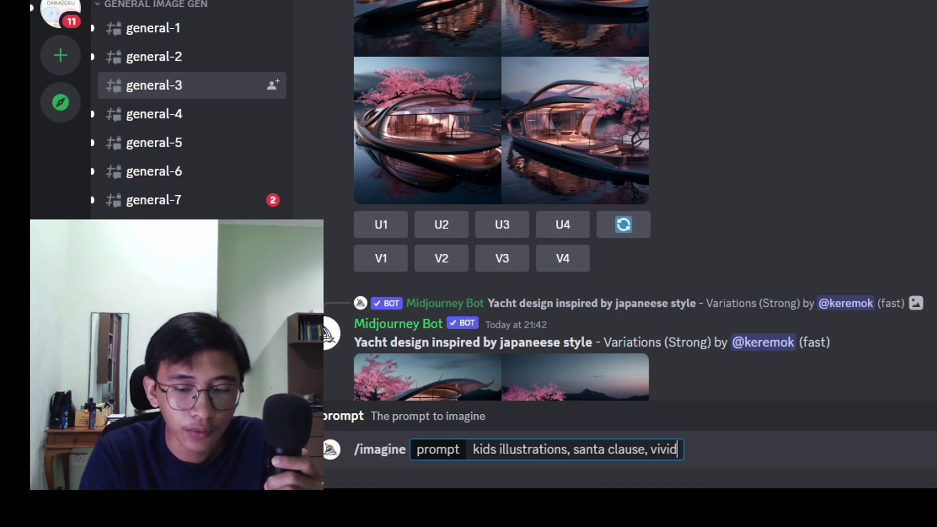
pyautogui.write(' colou')
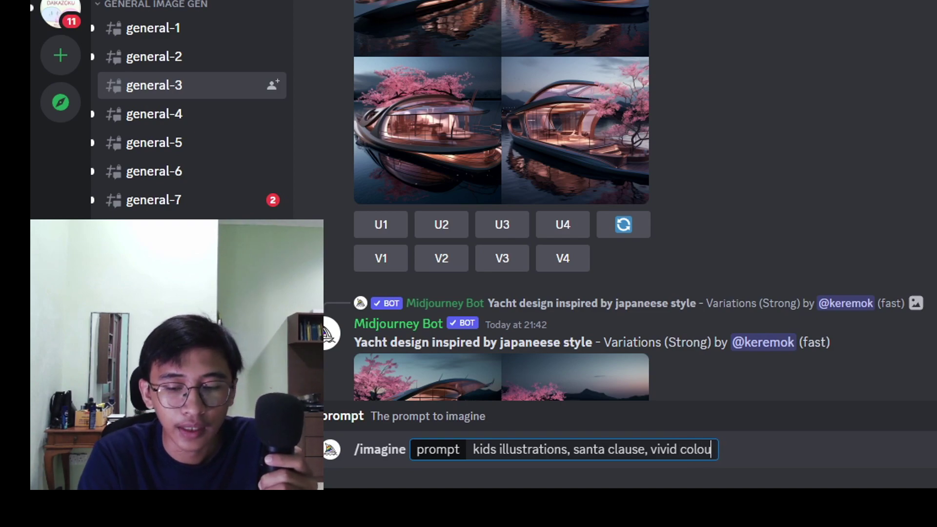
pyautogui.write('r,')
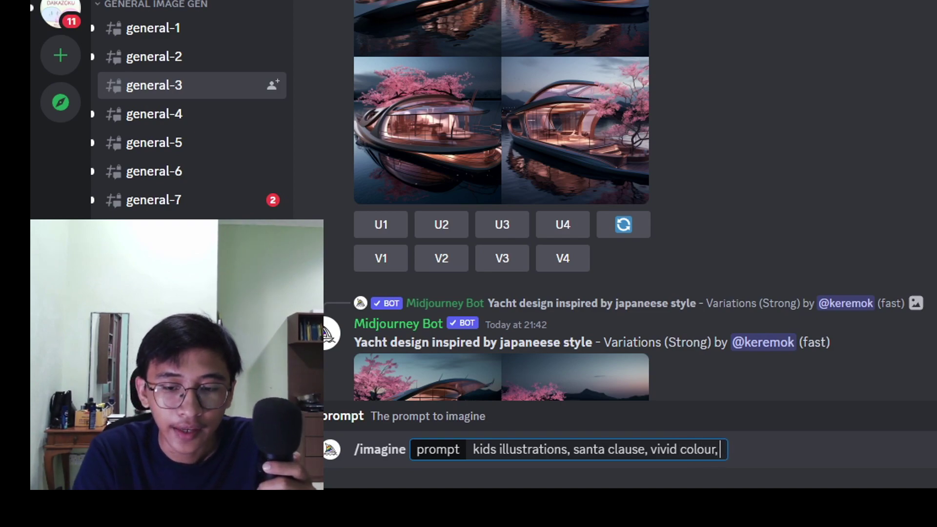
pyautogui.write(' low deta')
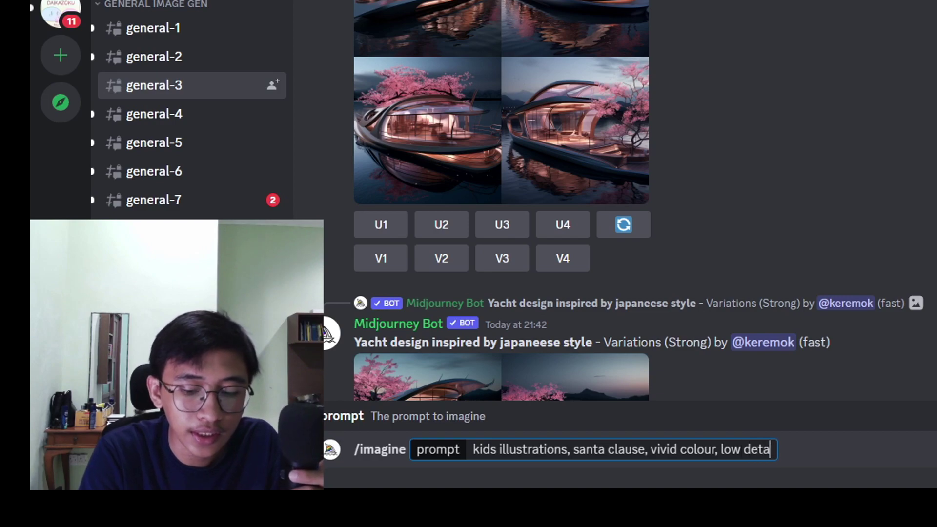
pyautogui.write('il, ')
pyautogui.write('b')
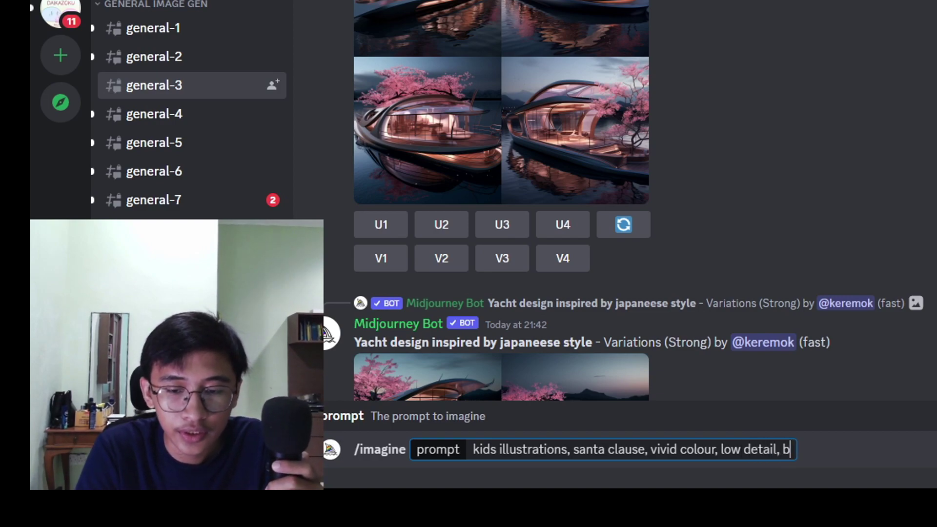
pyautogui.write('ook cover')
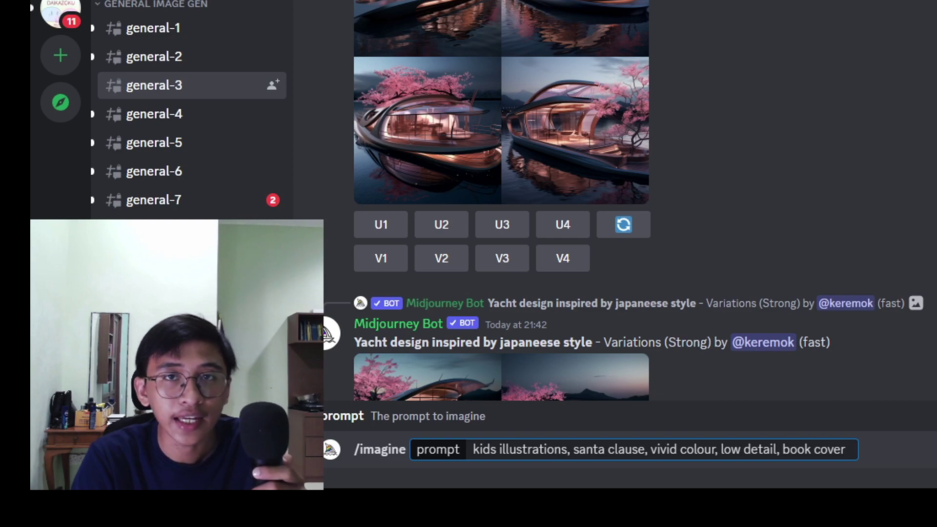
pyautogui.write(' --ar')
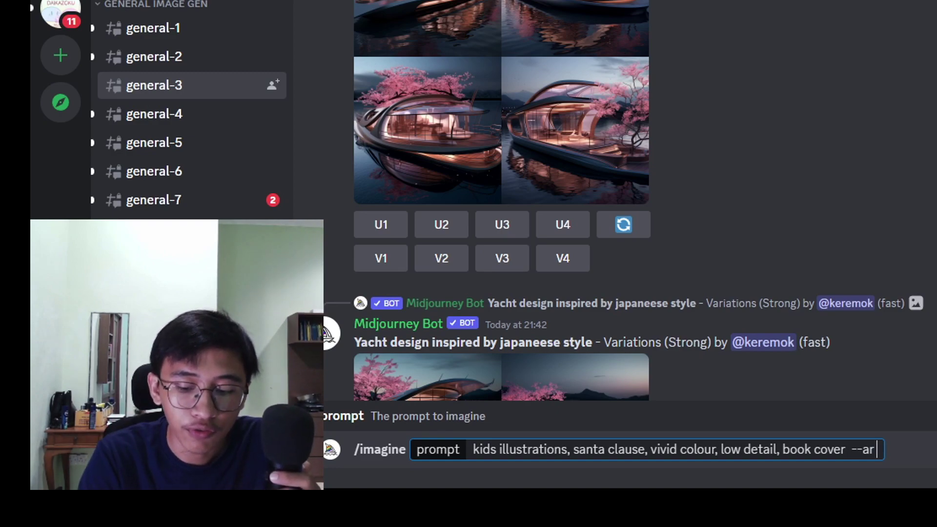
pyautogui.write('9:')
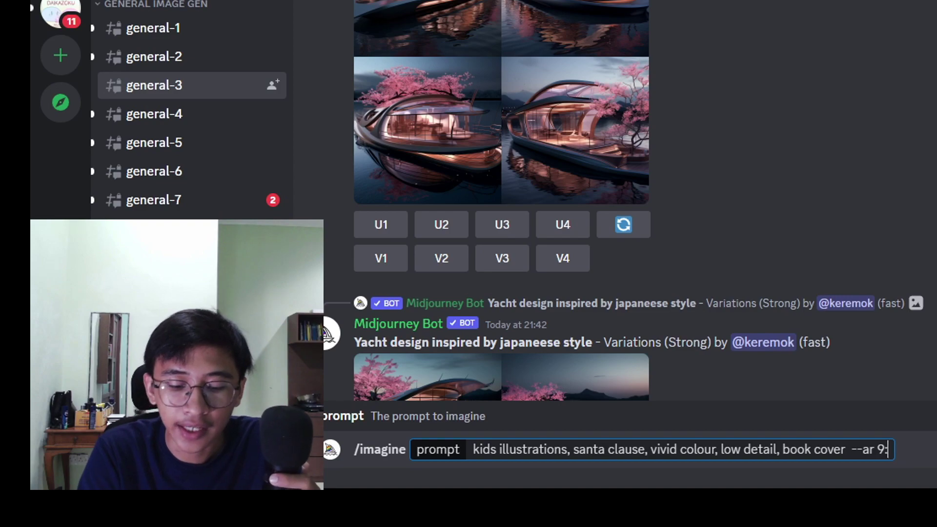
pyautogui.write('11')
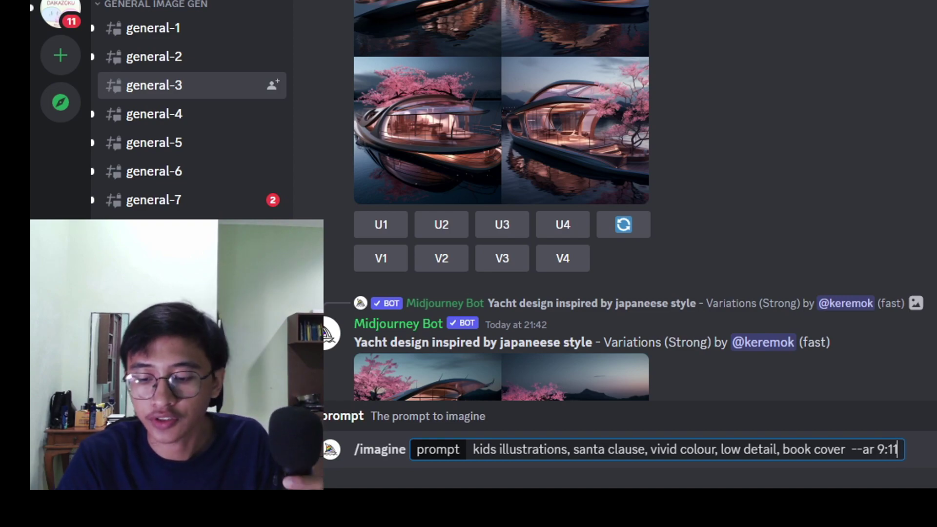
pyautogui.press('Return')
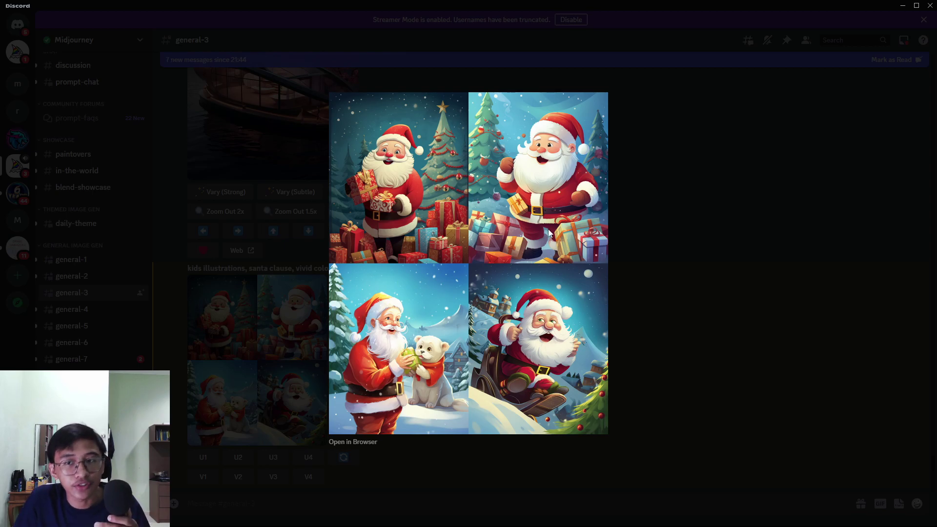
# Step: Upscale the second Santa image (U2) and view it on its Midjourney web page
pyautogui.click(663, 208)
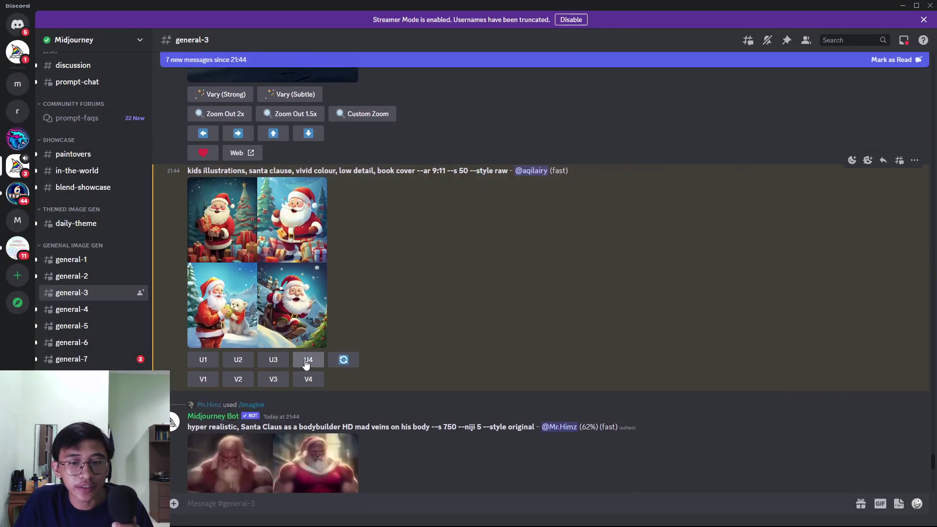
pyautogui.click(238, 361)
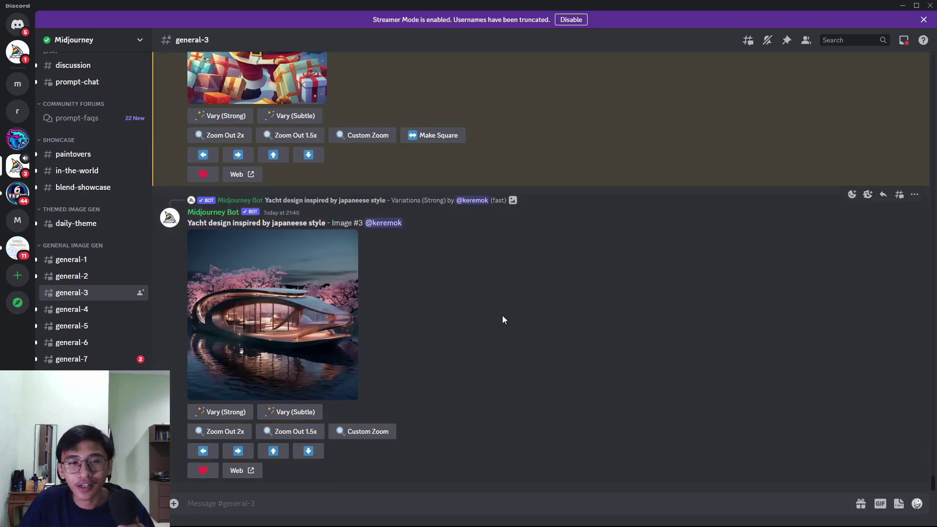
pyautogui.scroll(5, 379, 283)
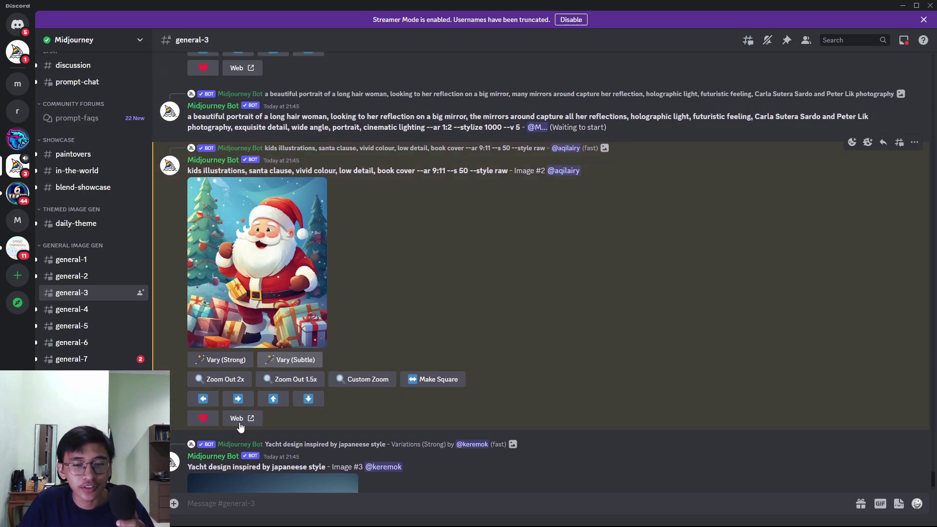
pyautogui.click(238, 420)
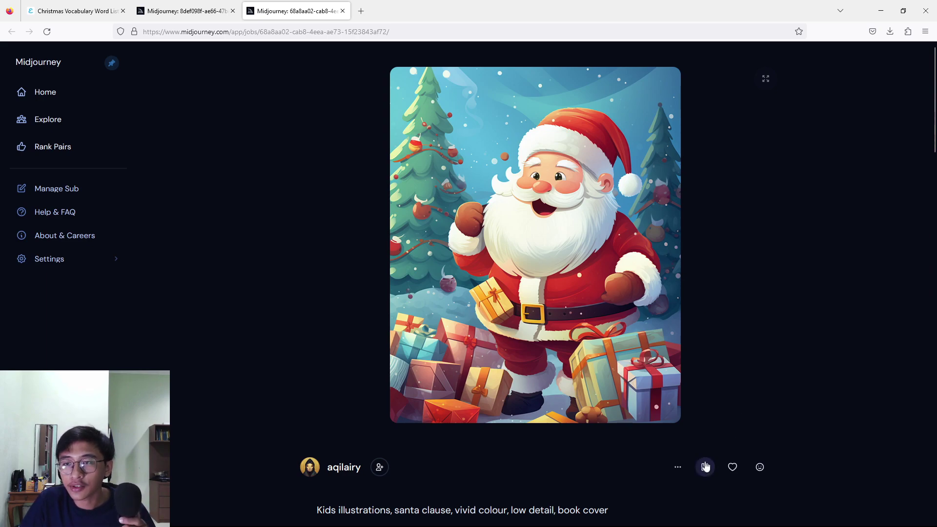
# Step: Confirm the Santa image downloaded, then load Google in a new tab and begin searching 'upscal'
pyautogui.click(890, 32)
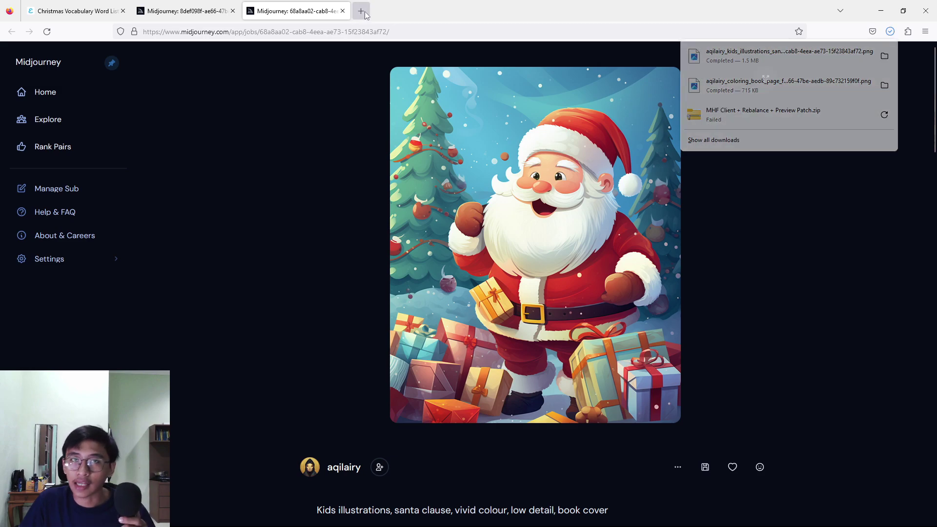
pyautogui.click(362, 11)
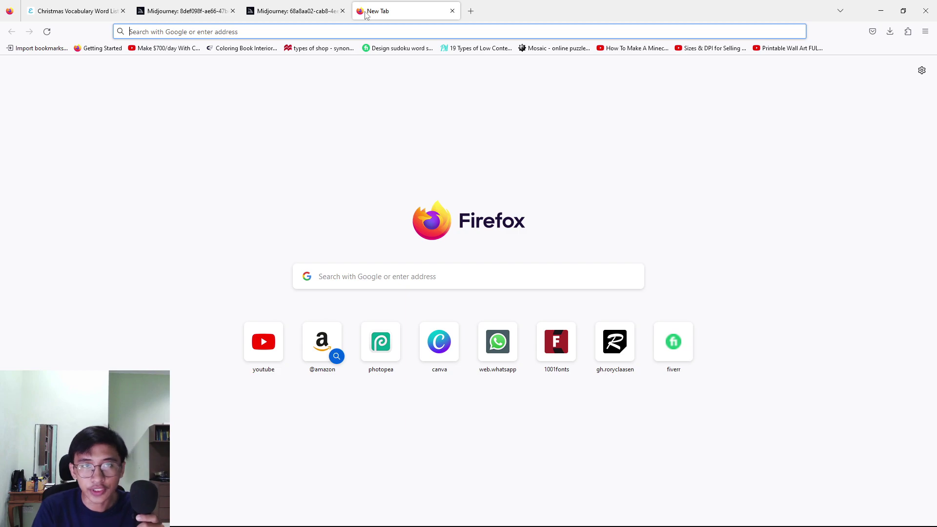
pyautogui.write('google.com')
pyautogui.press('Return')
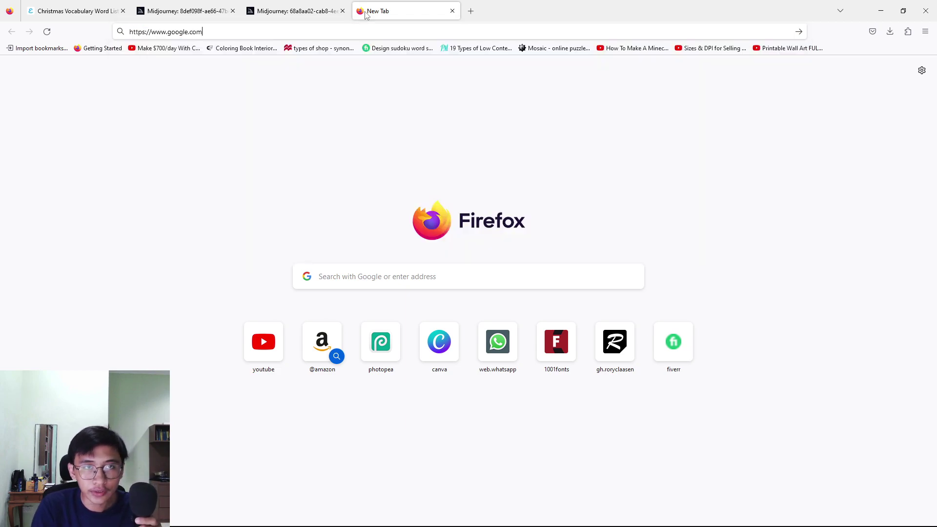
pyautogui.click(425, 235)
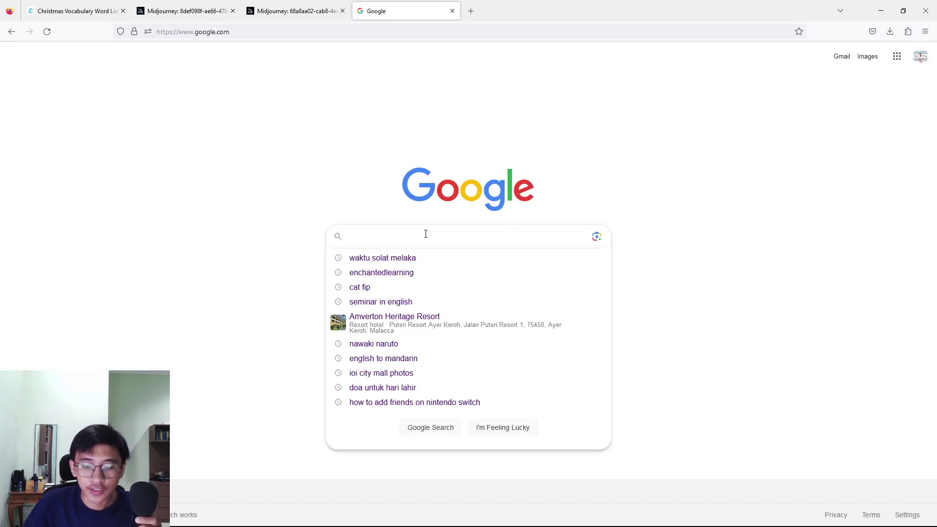
pyautogui.write('upscale')
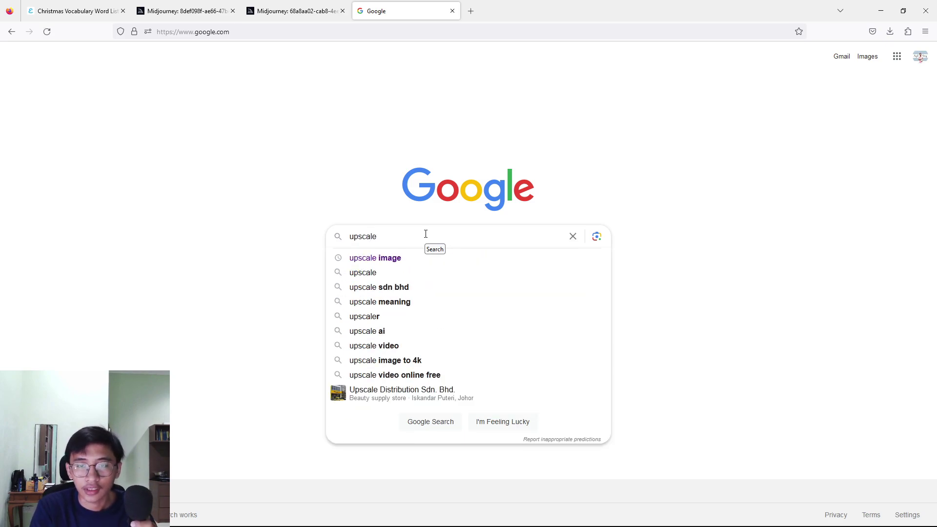
# Step: Search Google using the 'upscale image' suggestion
pyautogui.press('Down')
pyautogui.press('Return')
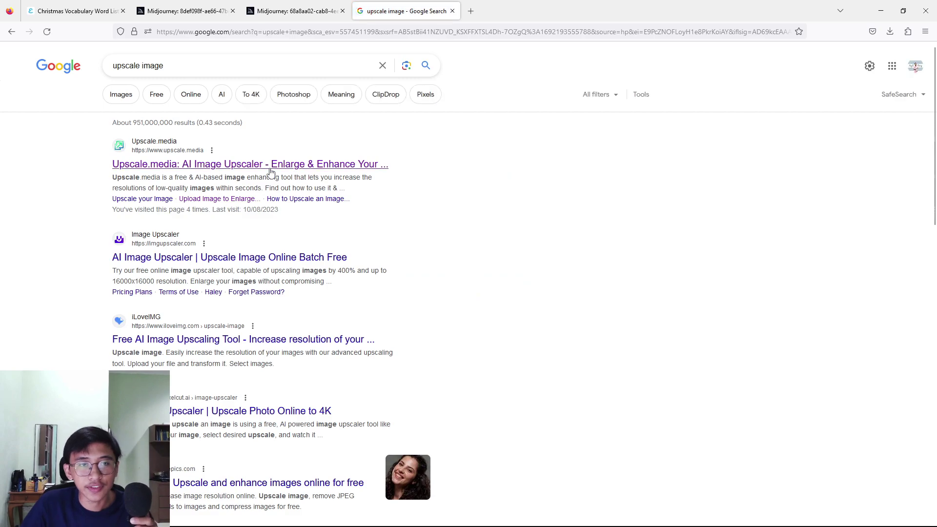
# Step: Upload the Santa PNG to Upscale.media, upscale it 2x to 1984 × 2432 and download it
pyautogui.click(138, 169)
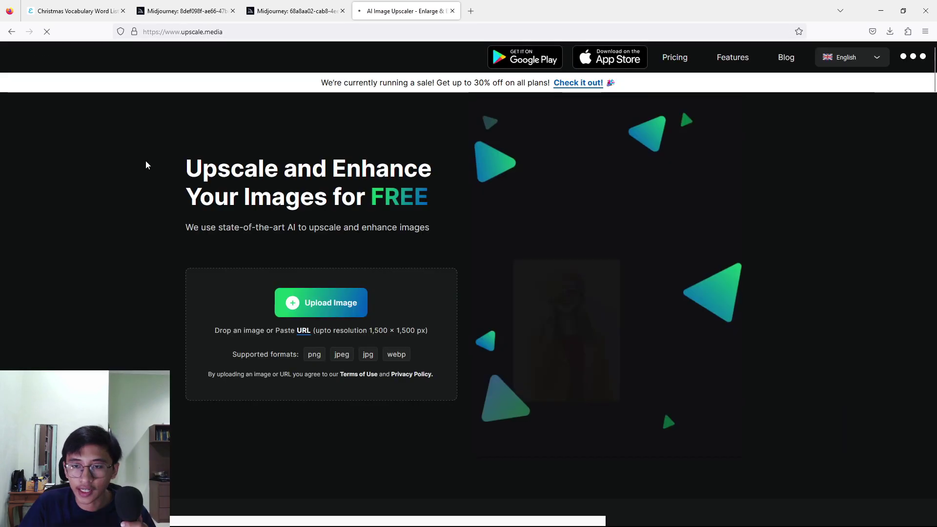
pyautogui.scroll(-5, 309, 292)
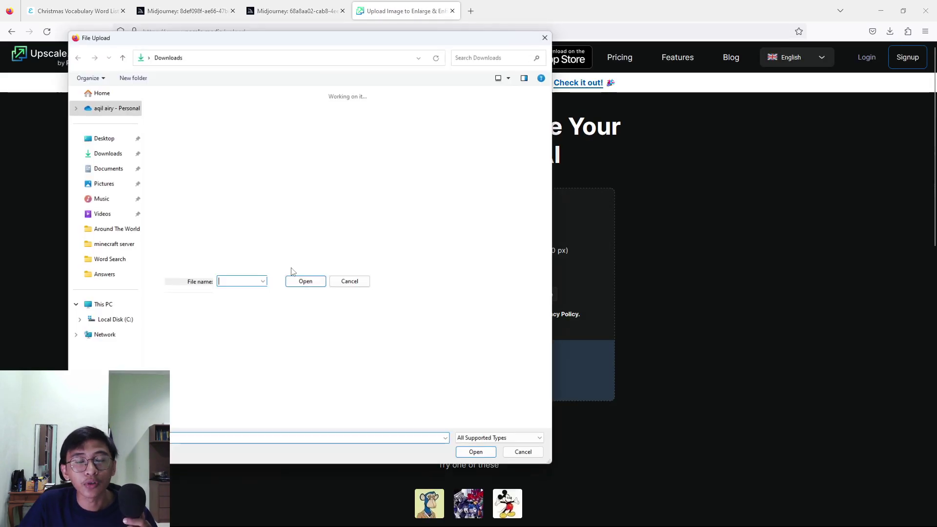
pyautogui.click(172, 114)
pyautogui.click(486, 463)
pyautogui.scroll(5, 529, 271)
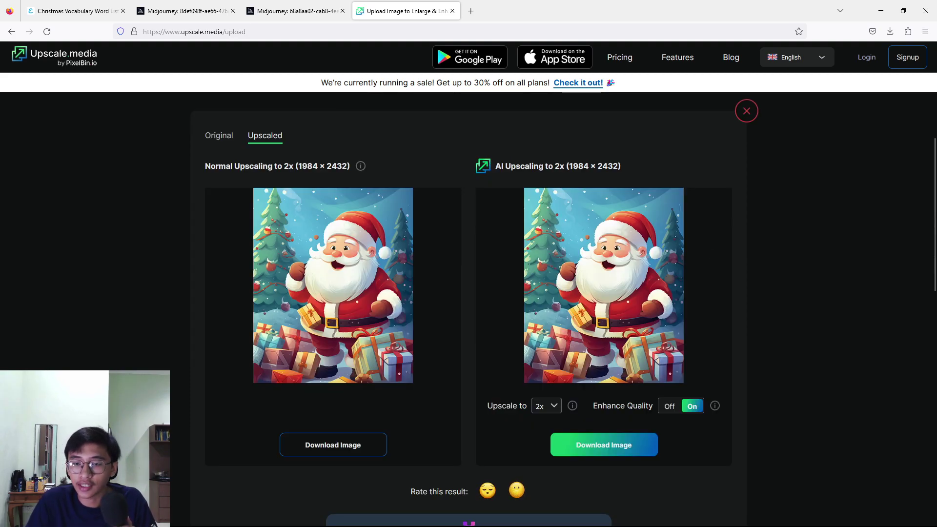
pyautogui.click(558, 413)
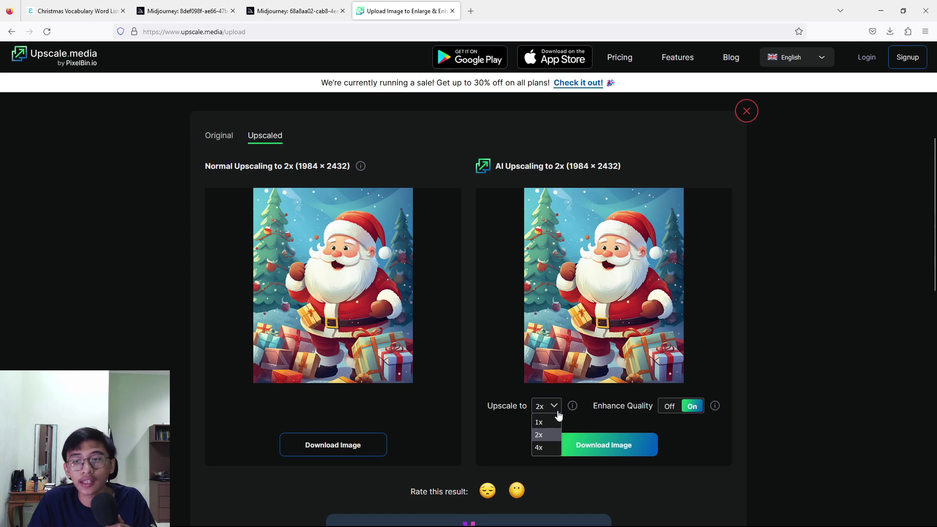
pyautogui.click(555, 433)
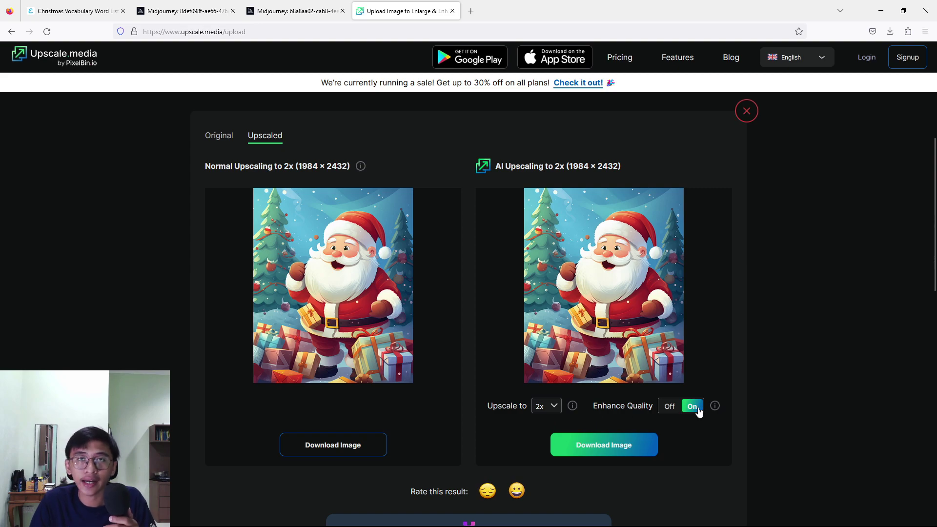
pyautogui.click(618, 450)
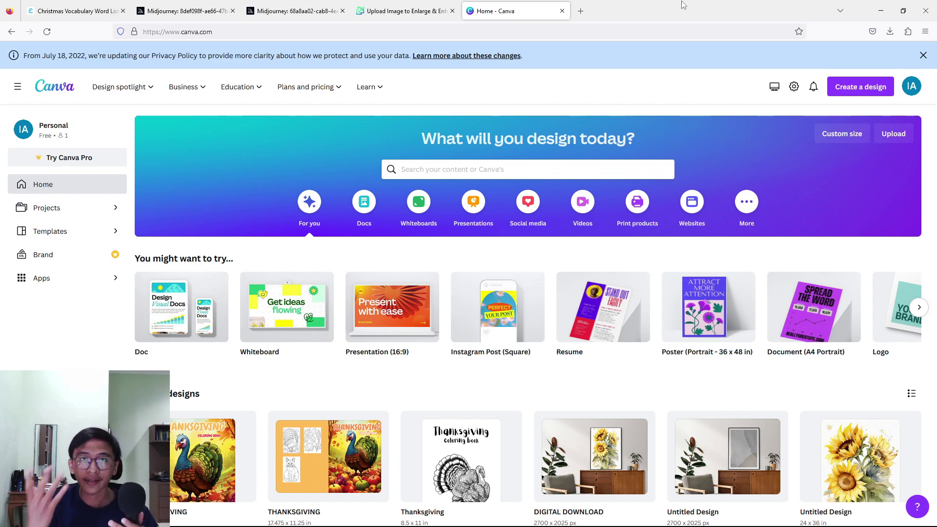
# Step: Create a custom-size Canva design of 8.5 × 11 inches
pyautogui.click(865, 91)
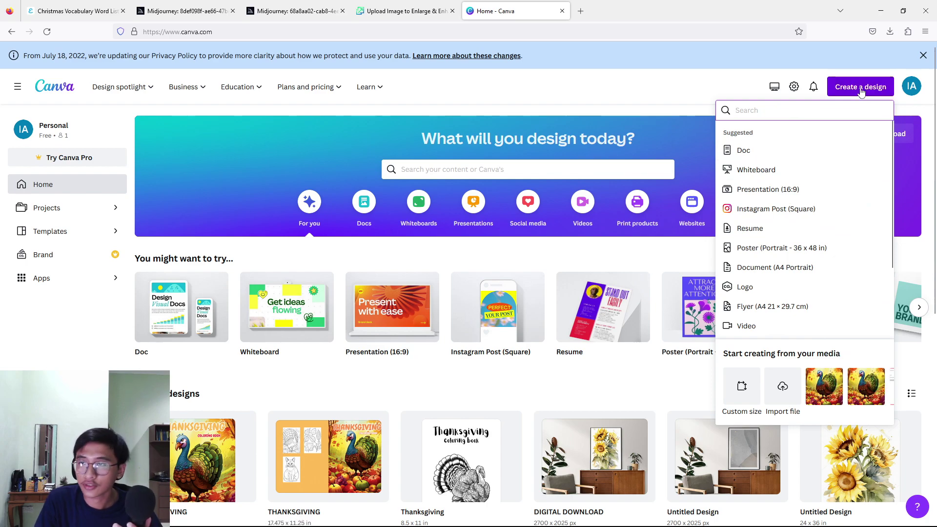
pyautogui.click(757, 395)
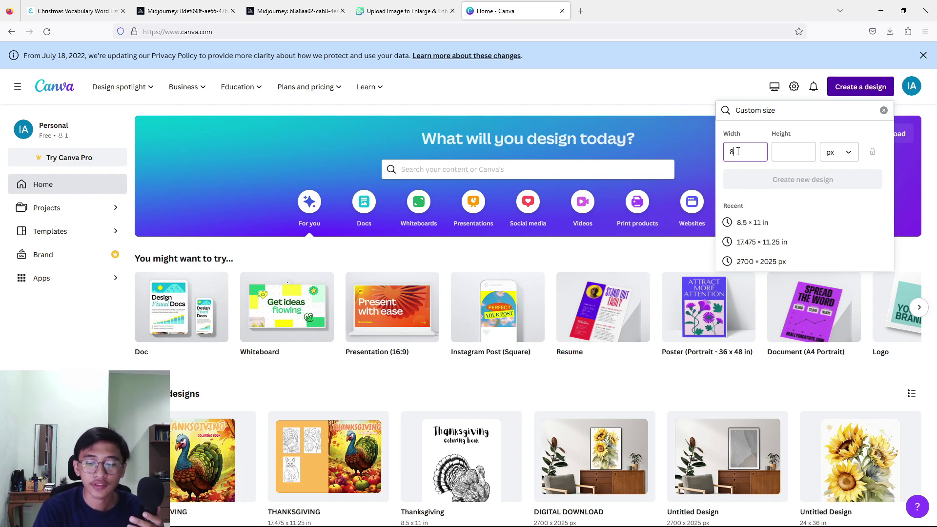
pyautogui.click(849, 154)
pyautogui.click(842, 207)
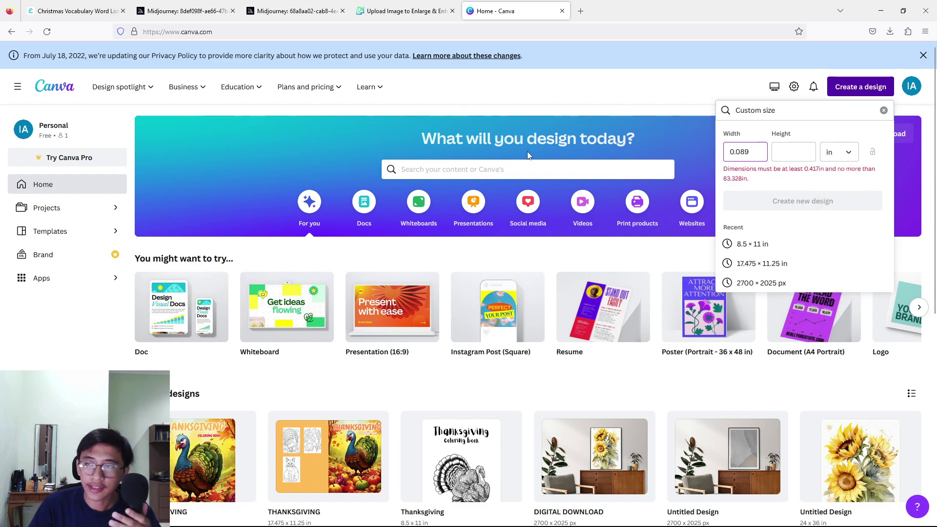
pyautogui.hotkey('ctrl', 'a')
pyautogui.write('8.5')
pyautogui.press('Tab')
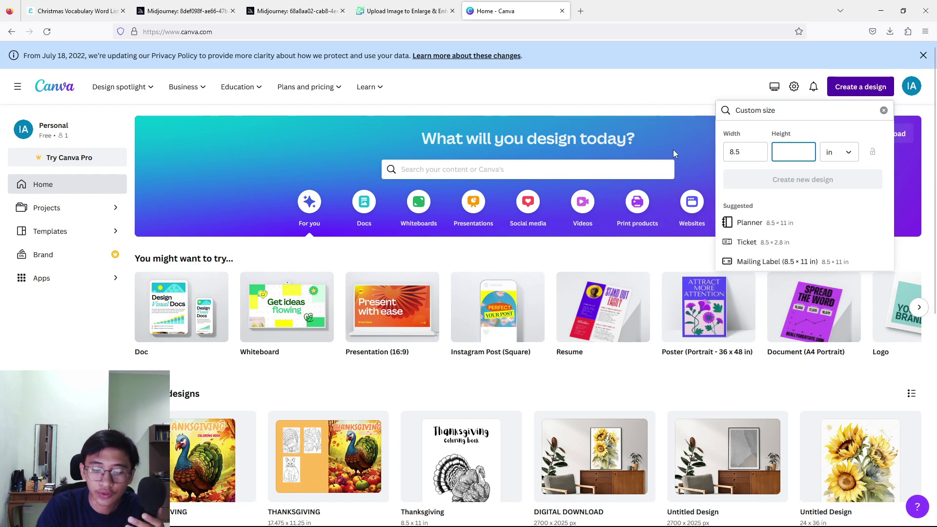
pyautogui.write('11')
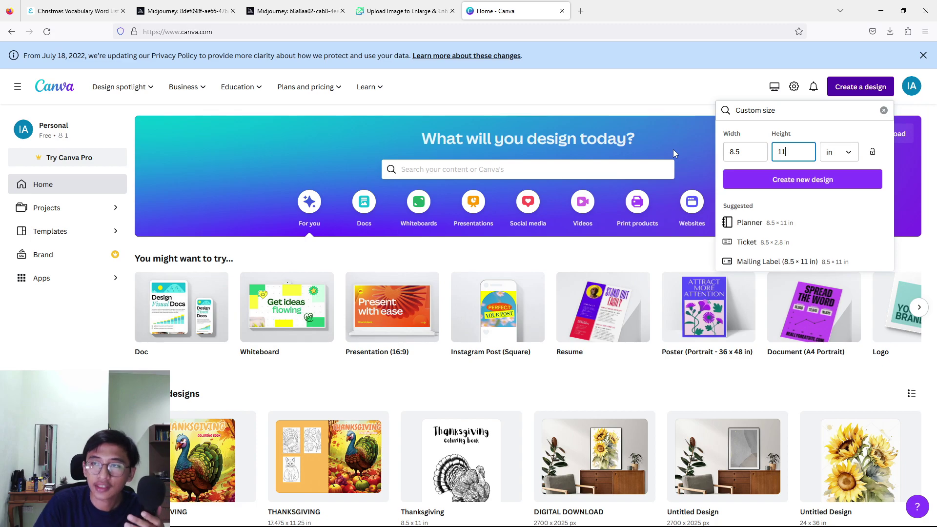
pyautogui.click(822, 183)
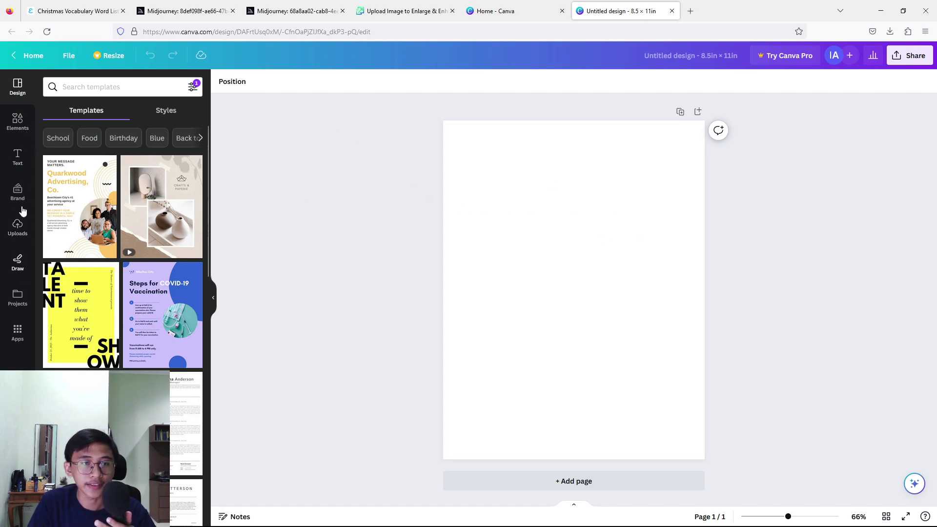
# Step: Add a 'CHRISTMAS' heading at the top of the page in Bukhari Script
pyautogui.click(17, 156)
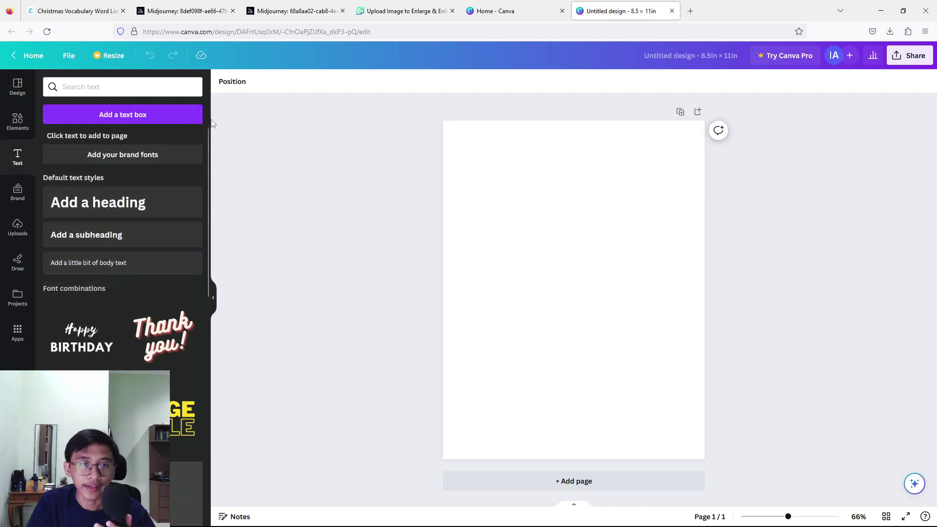
pyautogui.click(146, 203)
pyautogui.write('ch')
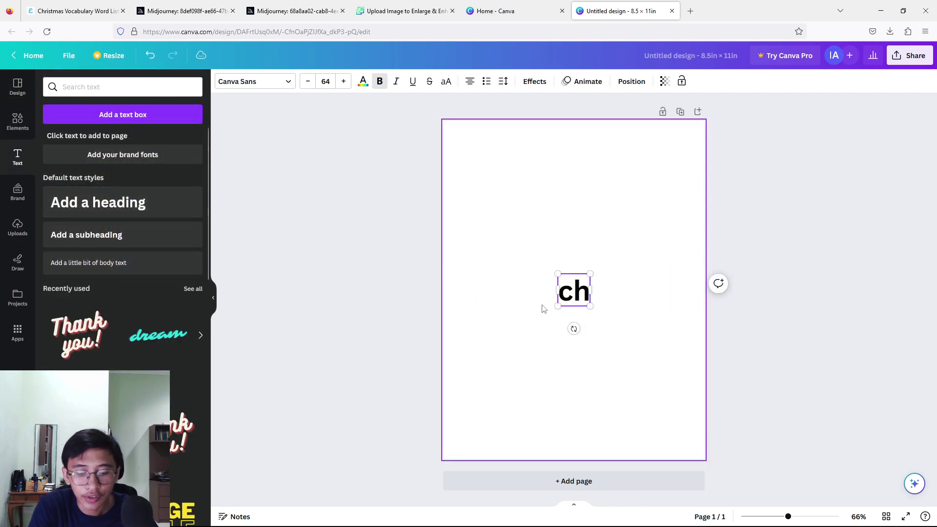
pyautogui.write('ris')
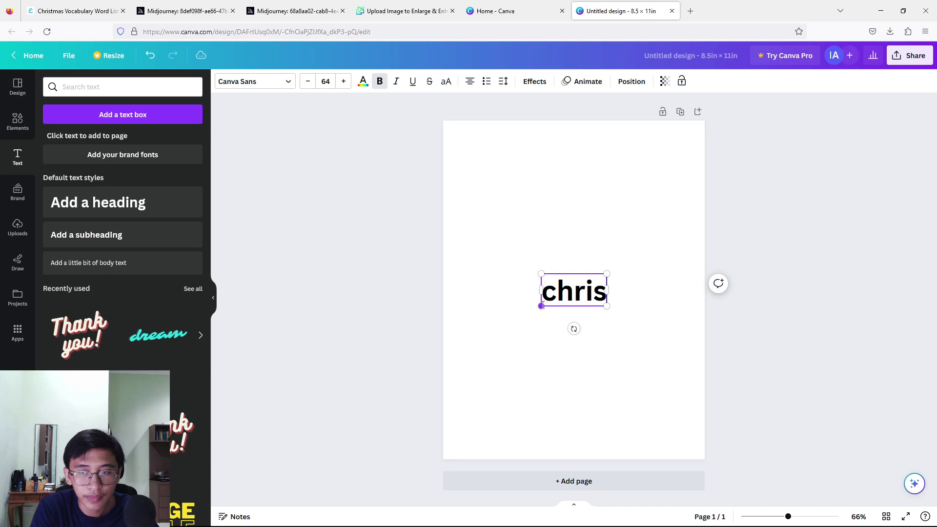
pyautogui.write('tm')
pyautogui.press('BackSpace')
pyautogui.press('BackSpace')
pyautogui.press('BackSpace')
pyautogui.press('BackSpace')
pyautogui.press('BackSpace')
pyautogui.press('BackSpace')
pyautogui.press('BackSpace')
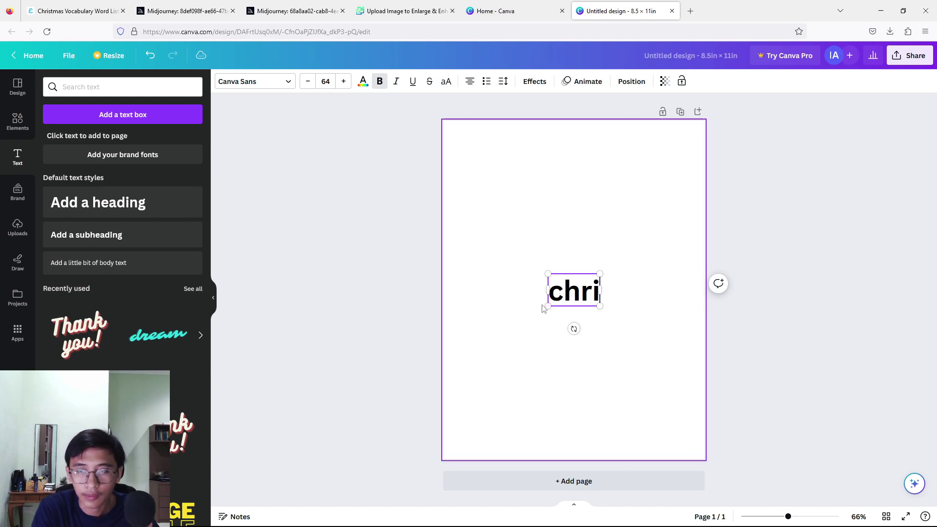
pyautogui.write('CH')
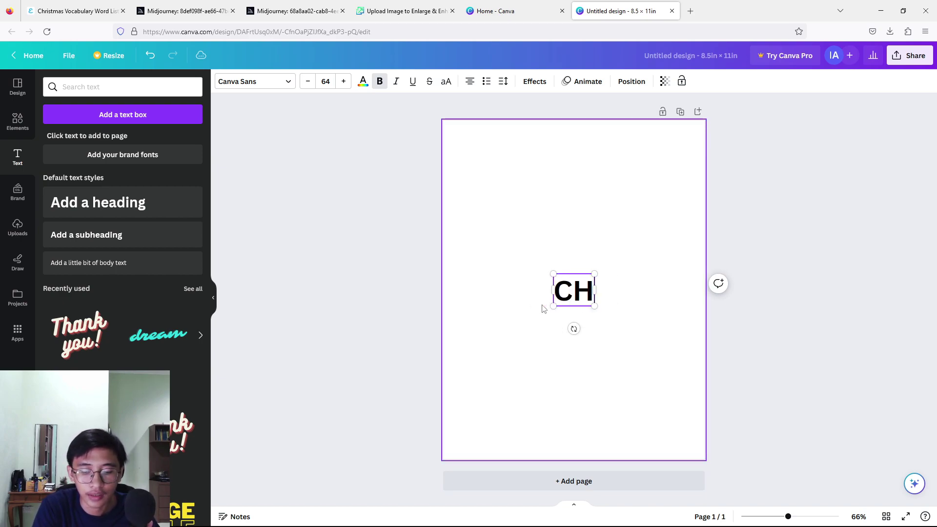
pyautogui.write('RISTMAS')
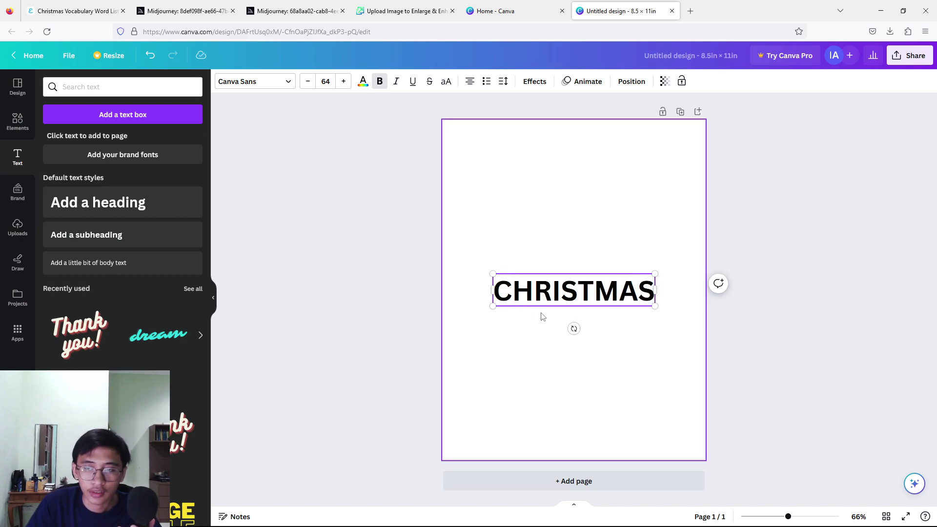
pyautogui.moveTo(577, 306); pyautogui.dragTo(577, 179)
pyautogui.click(287, 87)
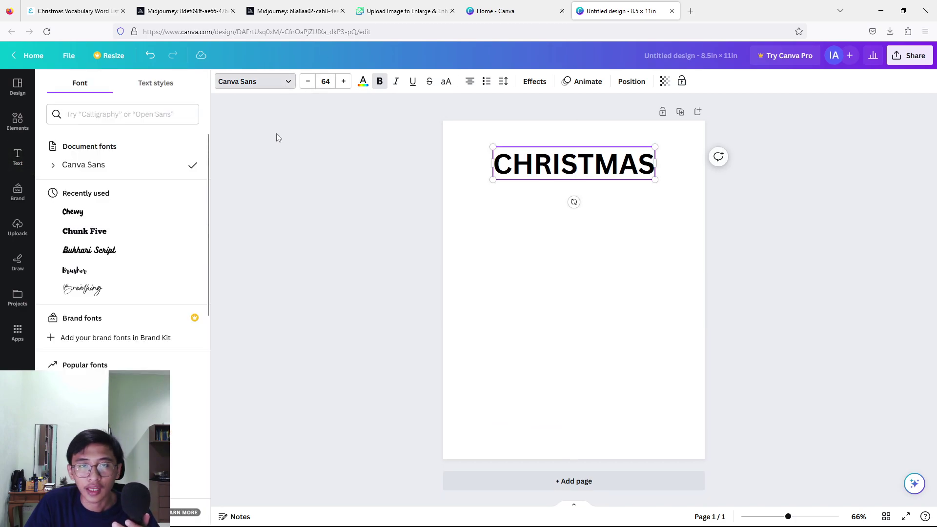
pyautogui.click(159, 247)
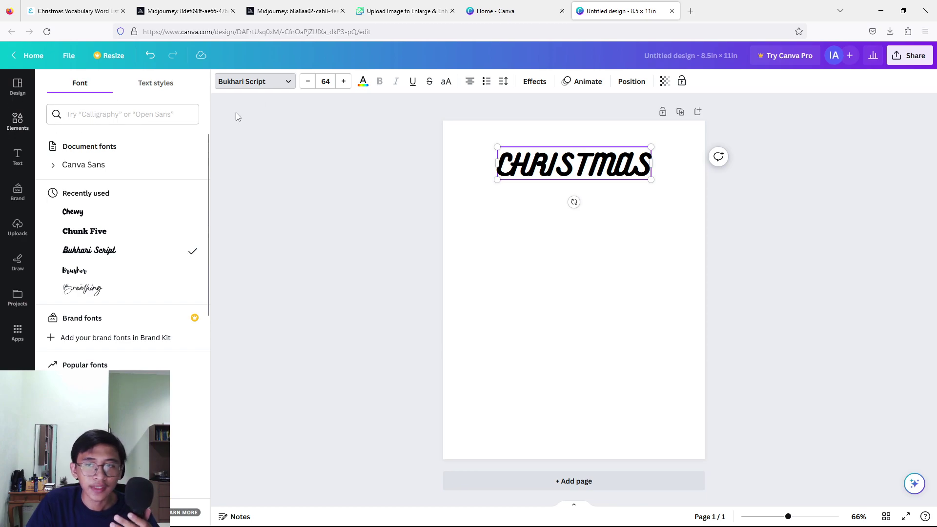
# Step: Add a 'COLORING BOOK' heading beneath it at font size 36
pyautogui.click(17, 157)
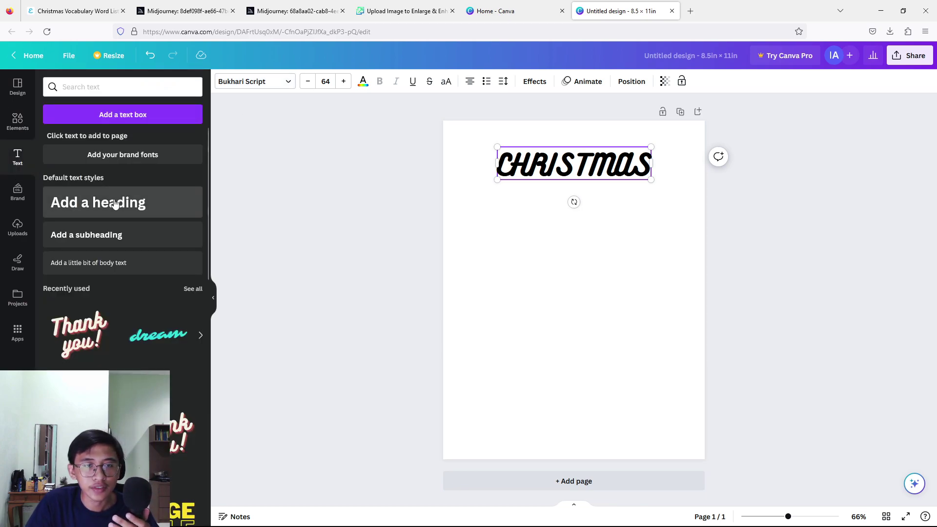
pyautogui.click(147, 202)
pyautogui.write('COLO')
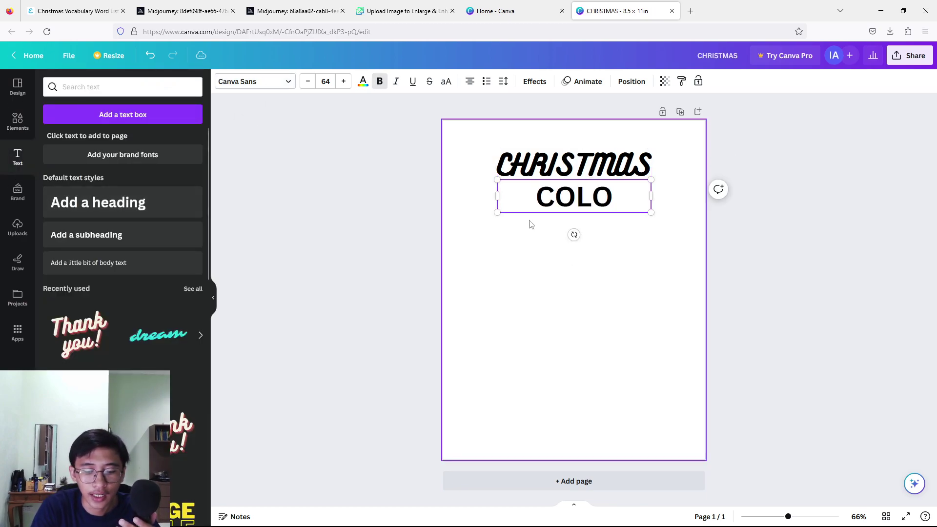
pyautogui.write('RING BOOK')
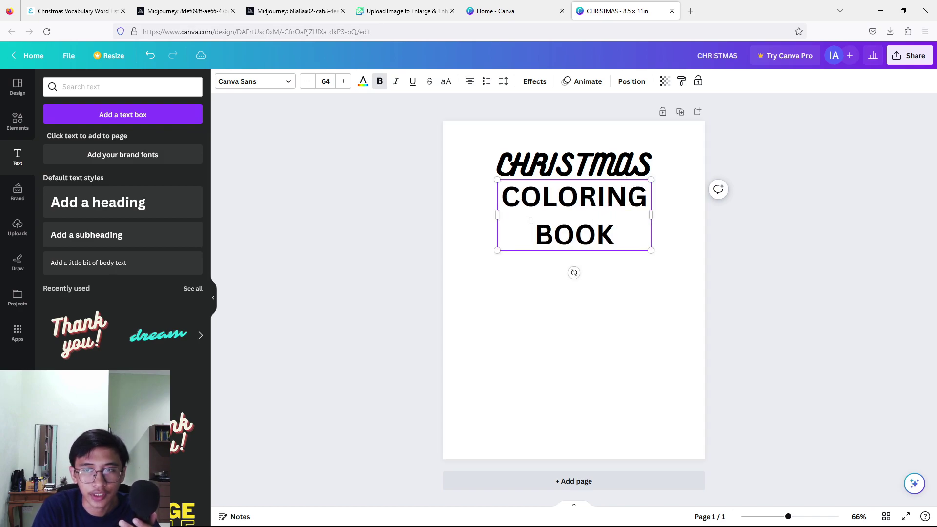
pyautogui.click(326, 81)
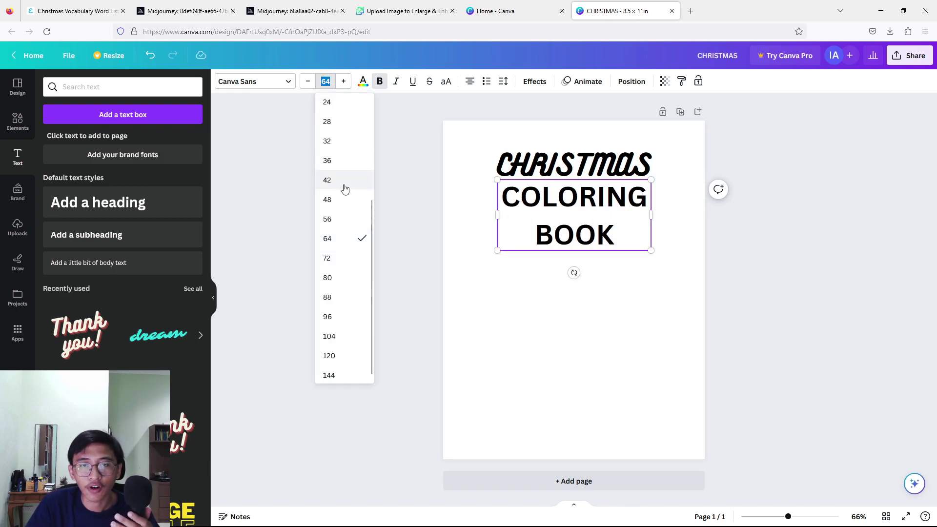
pyautogui.click(345, 160)
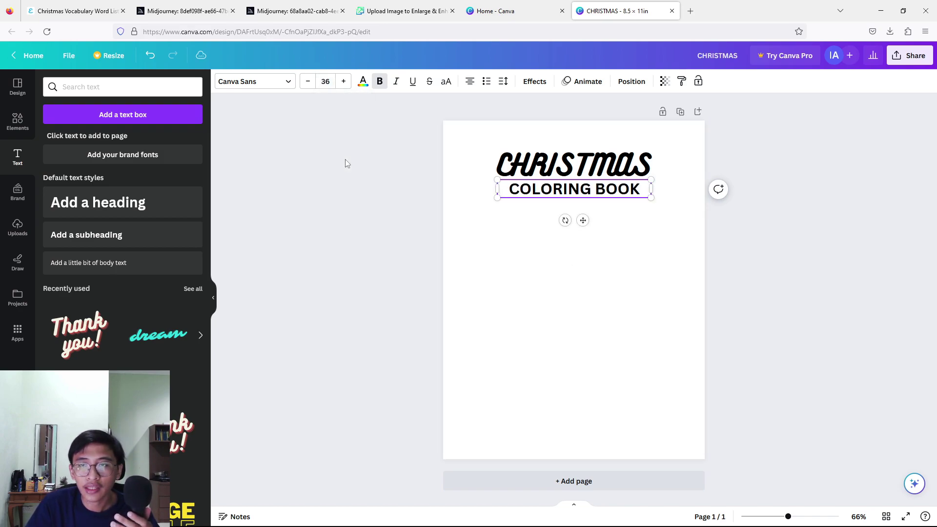
pyautogui.click(630, 233)
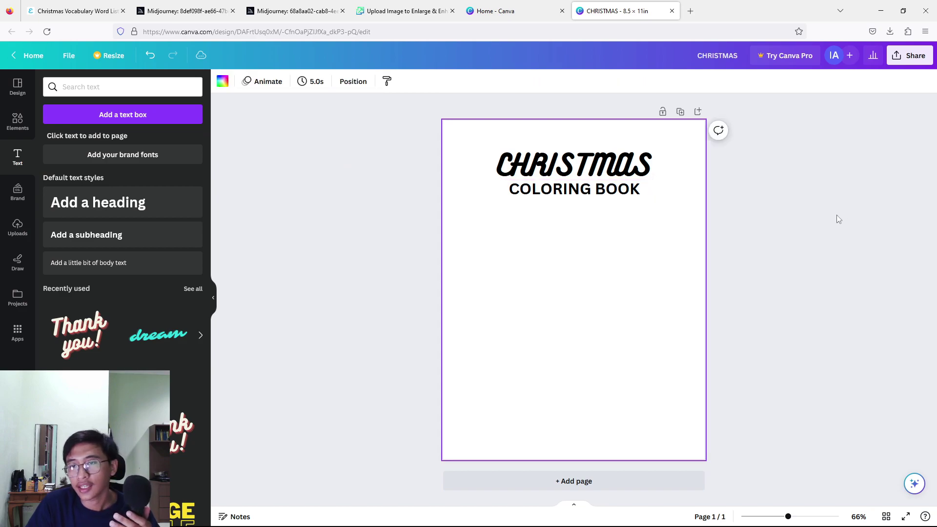
pyautogui.click(15, 130)
# Step: Search Elements for CHRISTMAS and browse all the graphics results
pyautogui.click(101, 87)
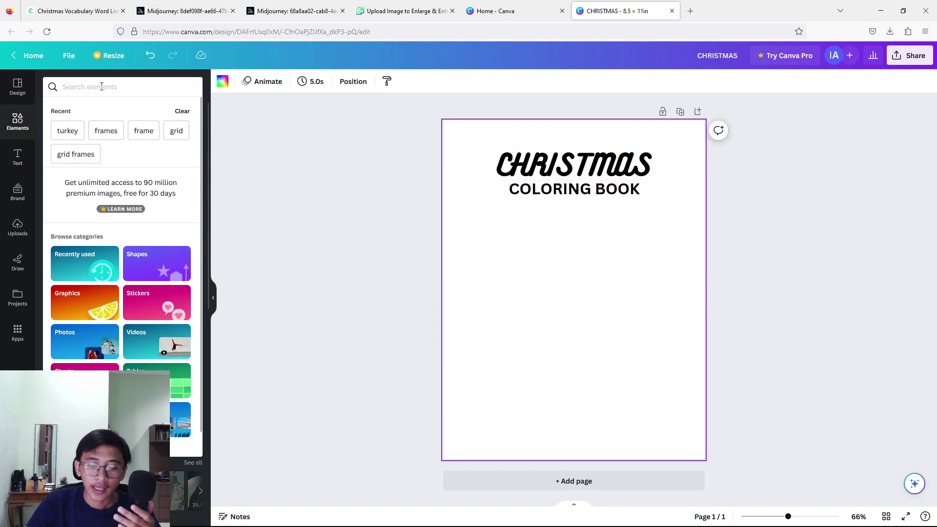
pyautogui.write('CHRISTMAS')
pyautogui.press('Return')
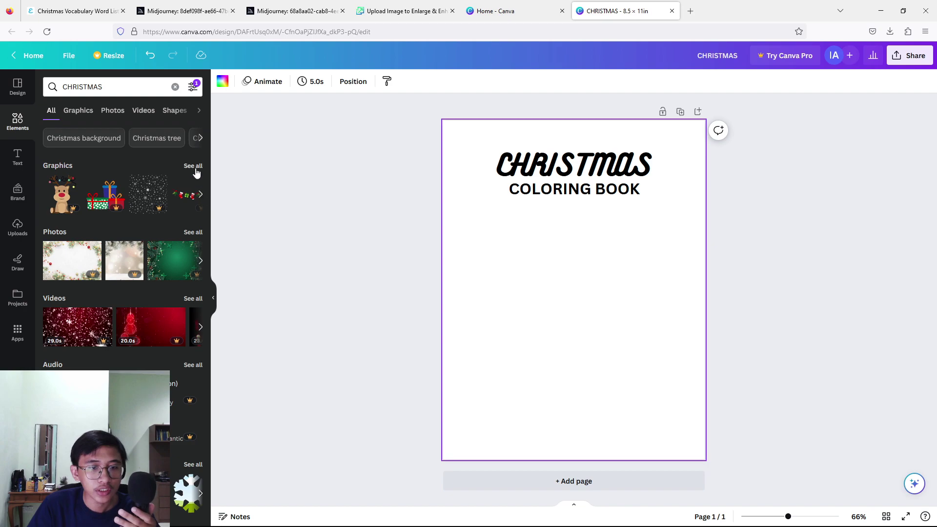
pyautogui.click(194, 166)
pyautogui.scroll(-5, 176, 326)
pyautogui.scroll(-3, 175, 327)
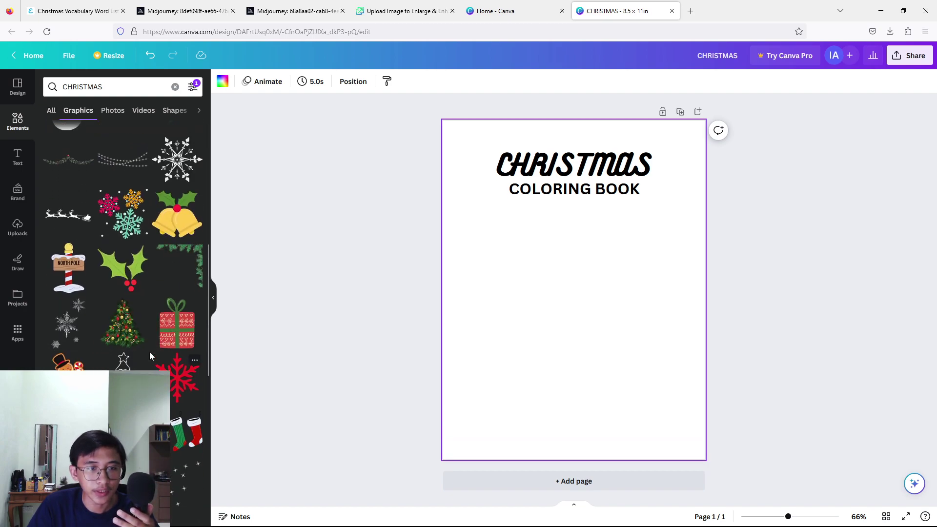
pyautogui.scroll(1, 150, 352)
pyautogui.scroll(-4, 181, 244)
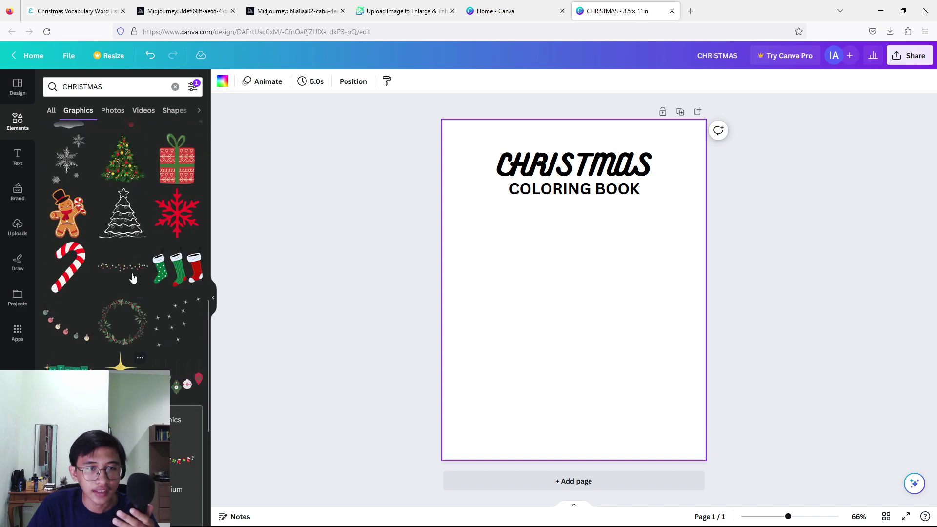
# Step: Place the outline Christmas tree enlarged and centred under the title, then add a blank page
pyautogui.click(124, 213)
pyautogui.moveTo(580, 310); pyautogui.dragTo(543, 290)
pyautogui.moveTo(590, 324); pyautogui.dragTo(640, 408)
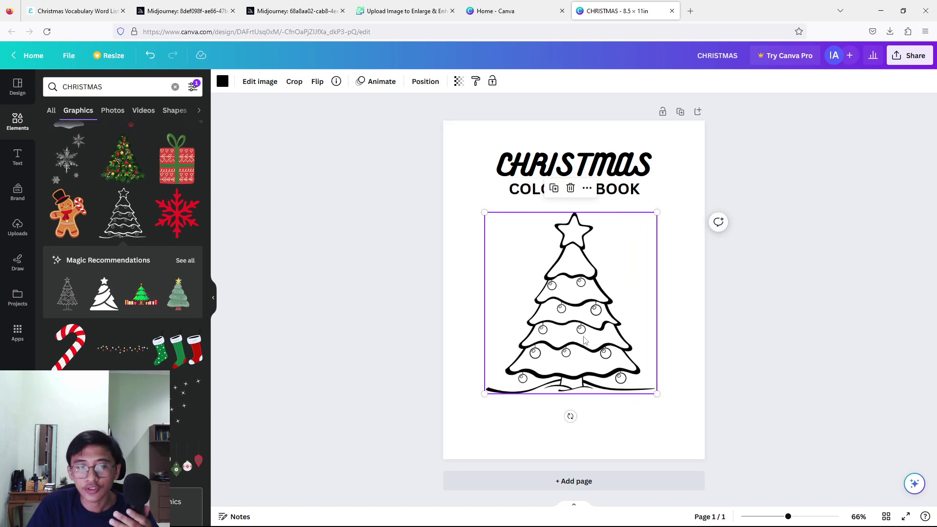
pyautogui.moveTo(569, 364)
pyautogui.mouseDown()
pyautogui.moveTo(591, 374)
pyautogui.moveTo(577, 373)
pyautogui.mouseUp()
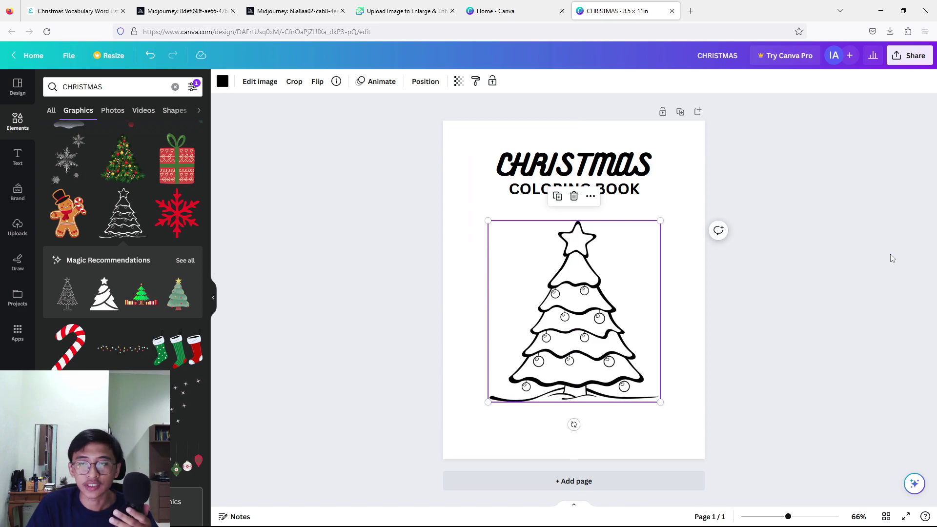
pyautogui.click(818, 272)
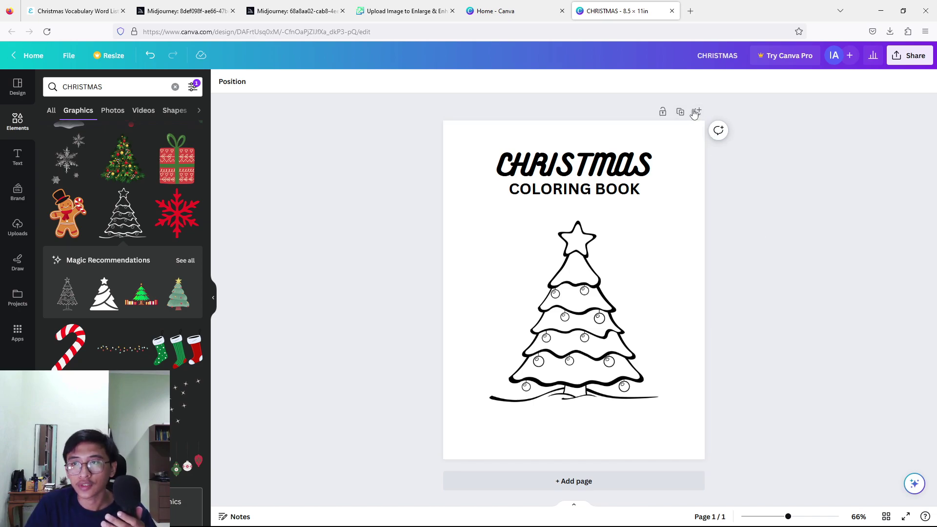
pyautogui.click(698, 112)
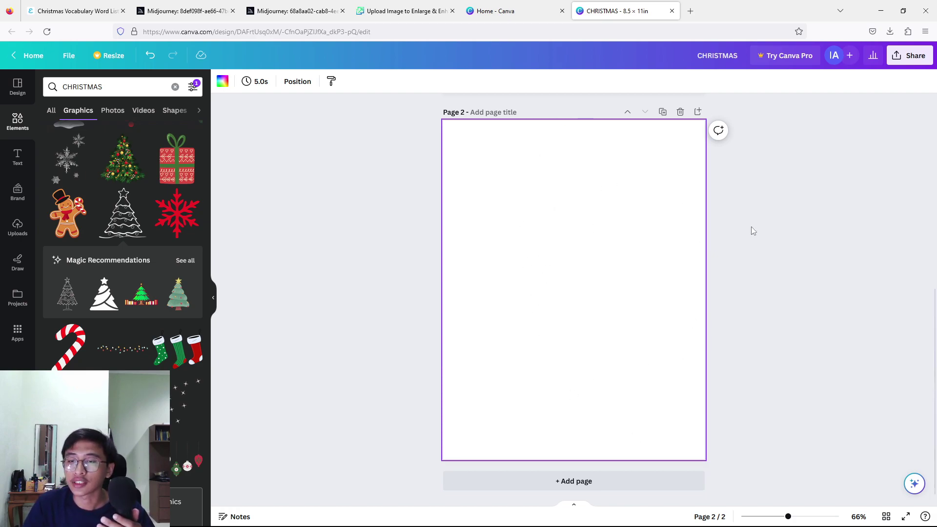
# Step: Add page 3 and place the uploaded Santa coloring image on it
pyautogui.click(697, 112)
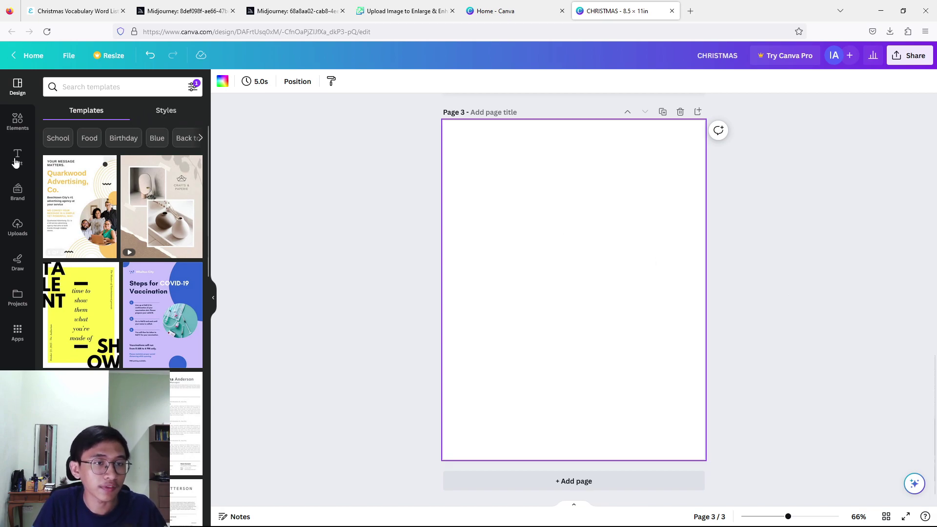
pyautogui.click(19, 227)
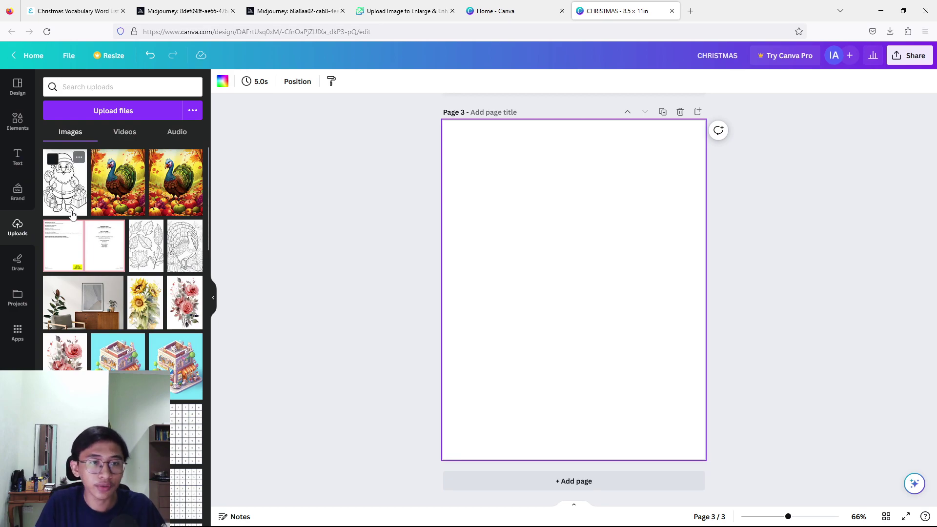
pyautogui.click(58, 190)
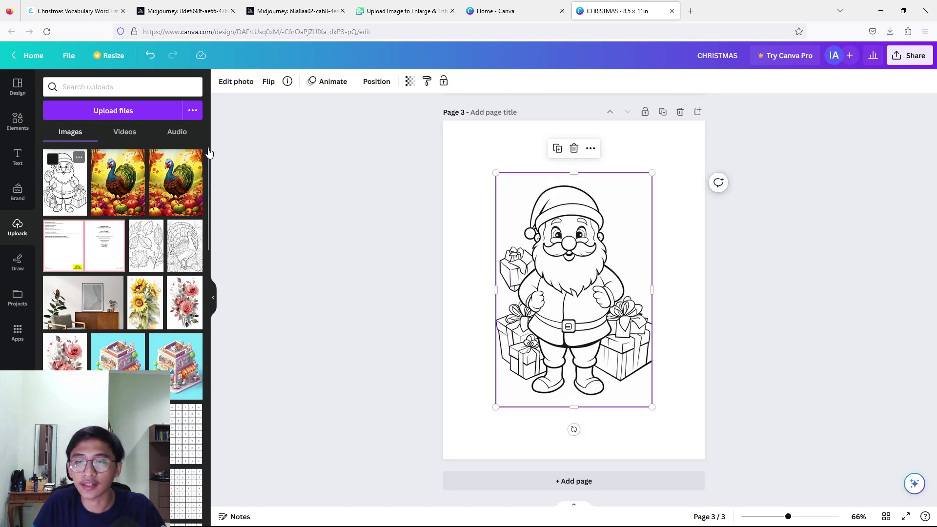
# Step: Enlarge and centre the Santa image on page 3, then add a blank page 4
pyautogui.moveTo(526, 293); pyautogui.dragTo(551, 260)
pyautogui.moveTo(626, 381); pyautogui.dragTo(670, 433)
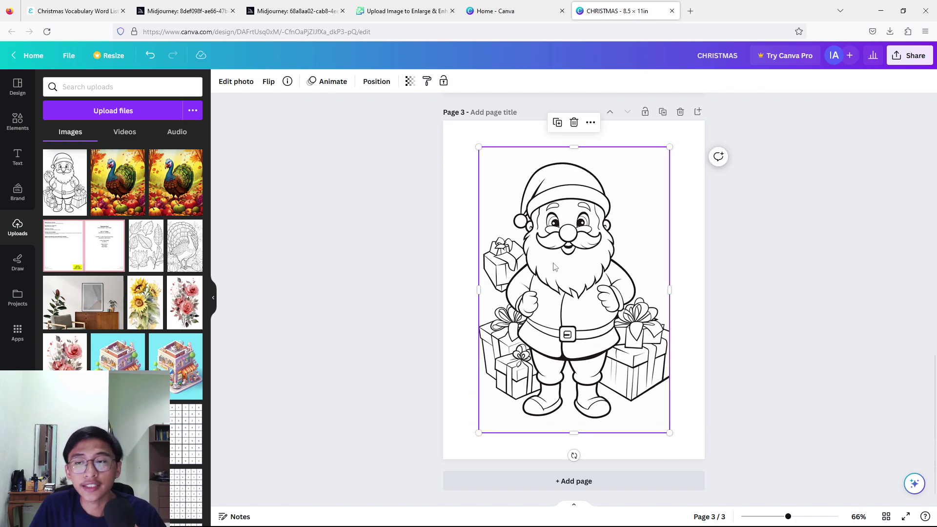
pyautogui.moveTo(555, 266)
pyautogui.mouseDown()
pyautogui.moveTo(521, 238)
pyautogui.moveTo(604, 232)
pyautogui.moveTo(560, 250)
pyautogui.mouseUp()
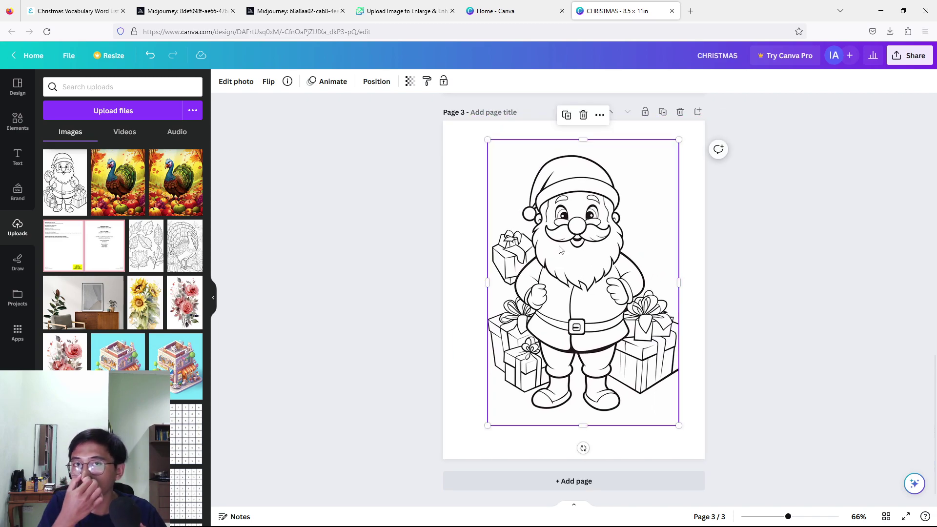
pyautogui.moveTo(565, 293)
pyautogui.mouseDown()
pyautogui.moveTo(553, 291)
pyautogui.moveTo(562, 301)
pyautogui.mouseUp()
pyautogui.click(743, 220)
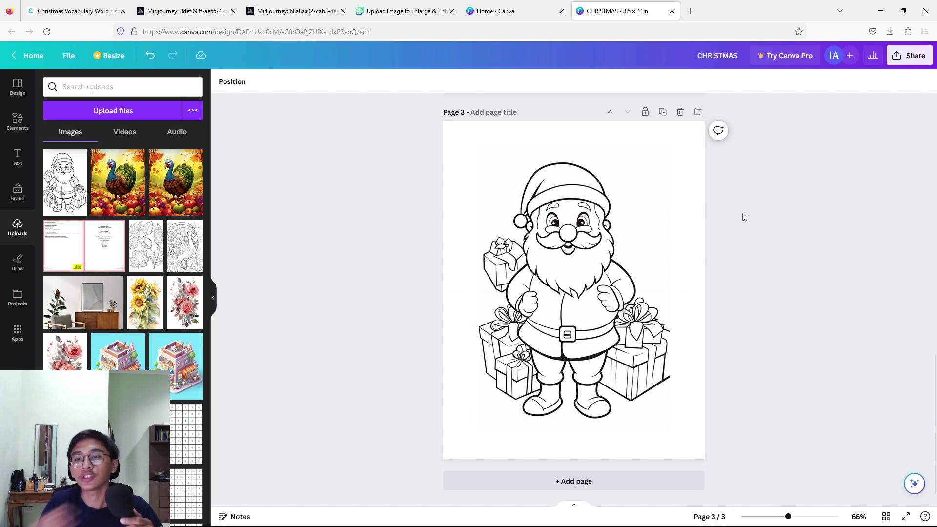
pyautogui.click(698, 113)
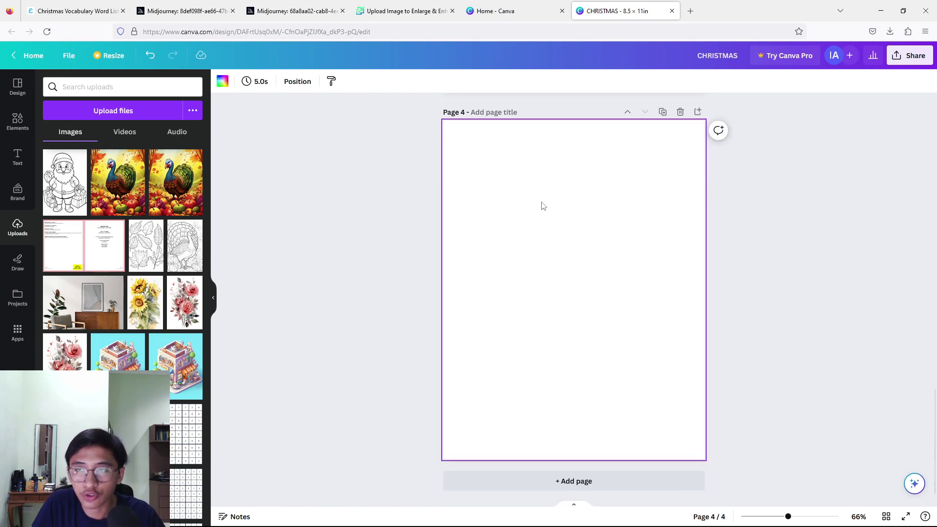
# Step: Add page 5 holding the leaves coloring image, enlarged to cover most of the page
pyautogui.click(698, 112)
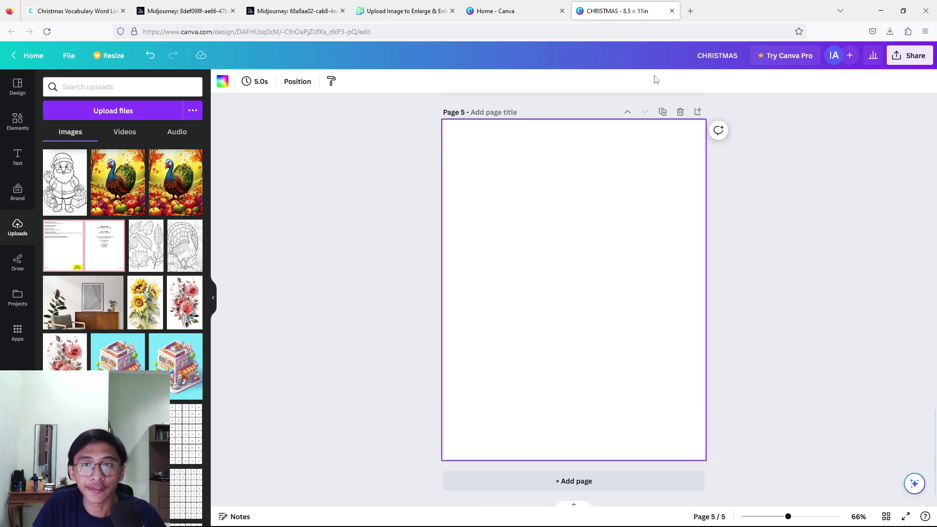
pyautogui.click(65, 183)
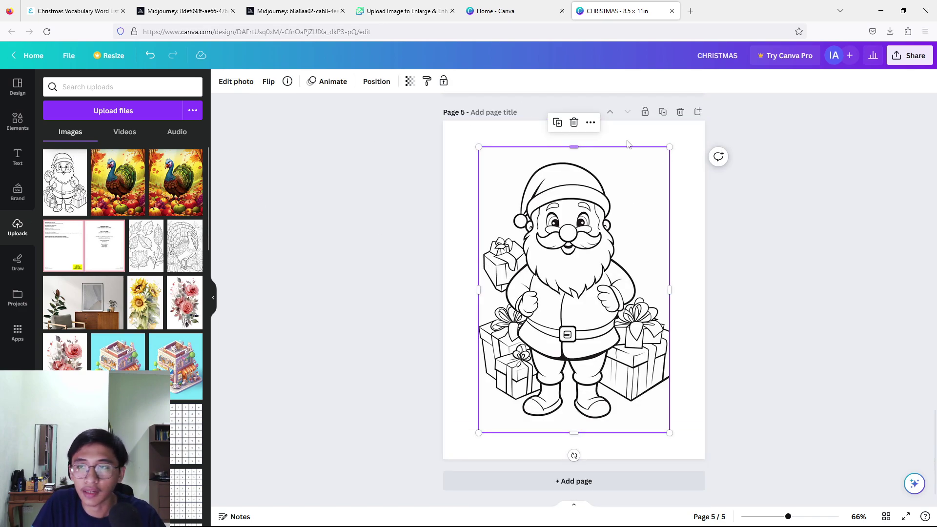
pyautogui.click(574, 122)
pyautogui.click(143, 254)
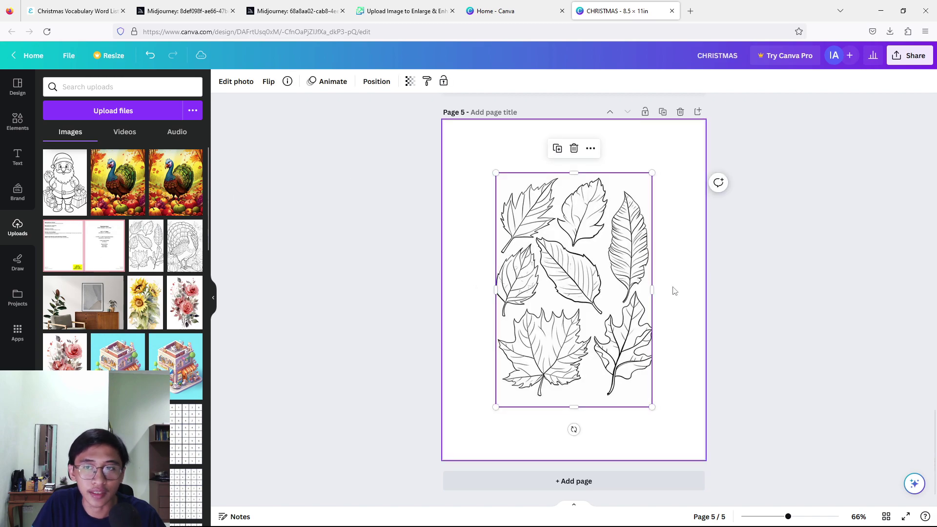
pyautogui.moveTo(617, 297); pyautogui.dragTo(582, 271)
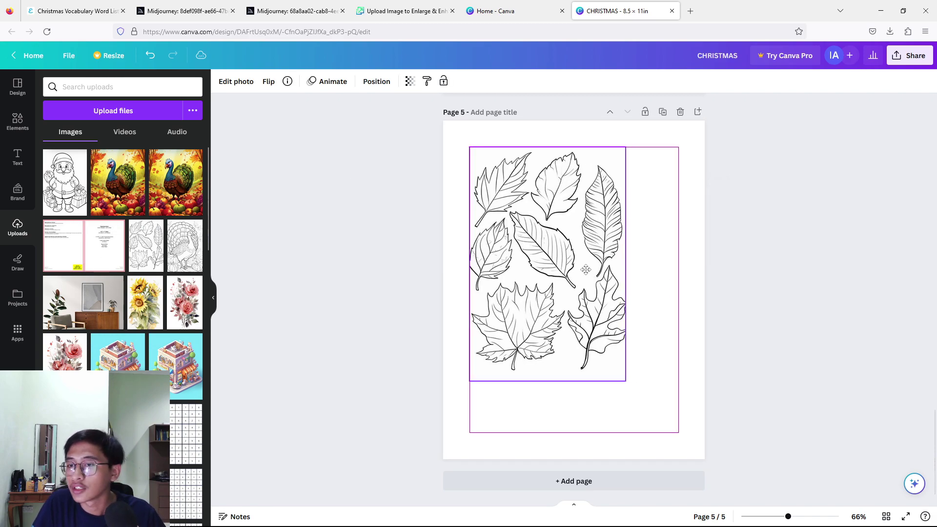
pyautogui.moveTo(625, 381)
pyautogui.mouseDown()
pyautogui.moveTo(679, 432)
pyautogui.moveTo(618, 384)
pyautogui.mouseUp()
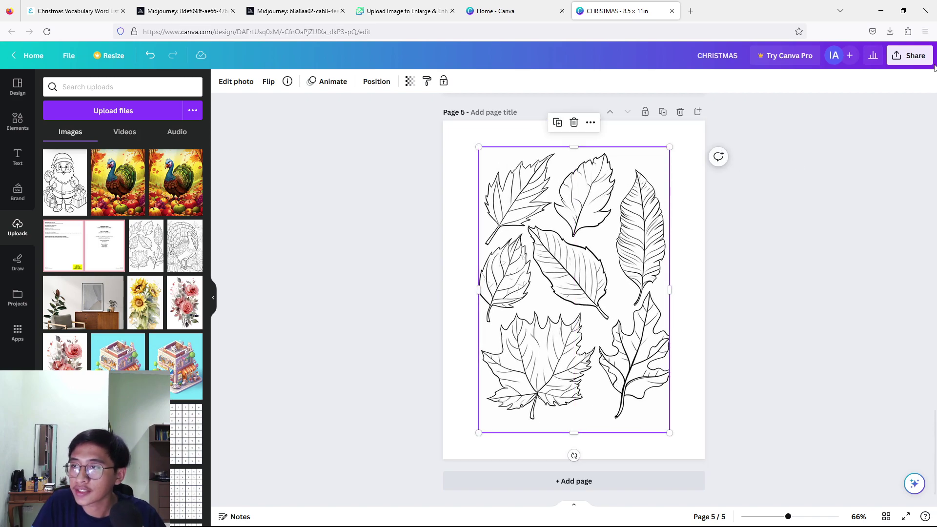
pyautogui.click(918, 57)
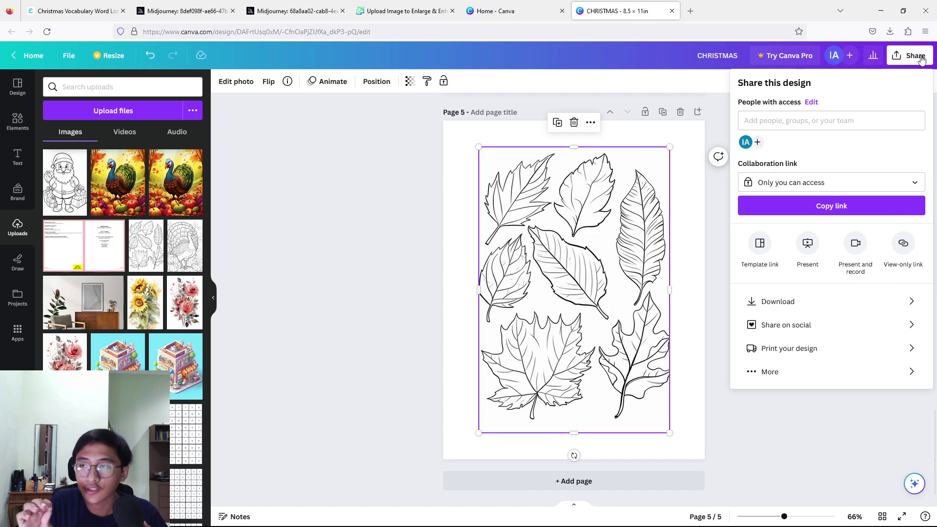
# Step: Download all five pages as a PDF Print file
pyautogui.click(791, 301)
pyautogui.click(818, 125)
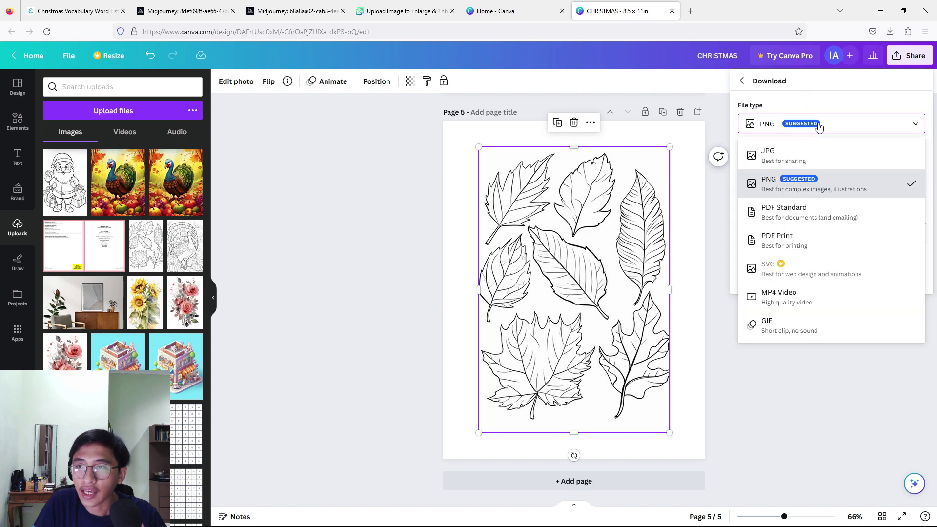
pyautogui.click(818, 249)
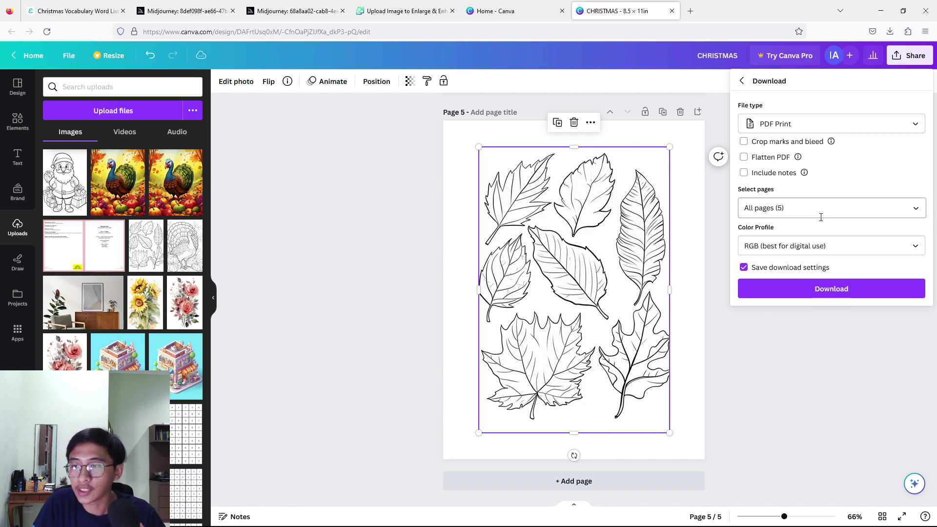
pyautogui.click(807, 289)
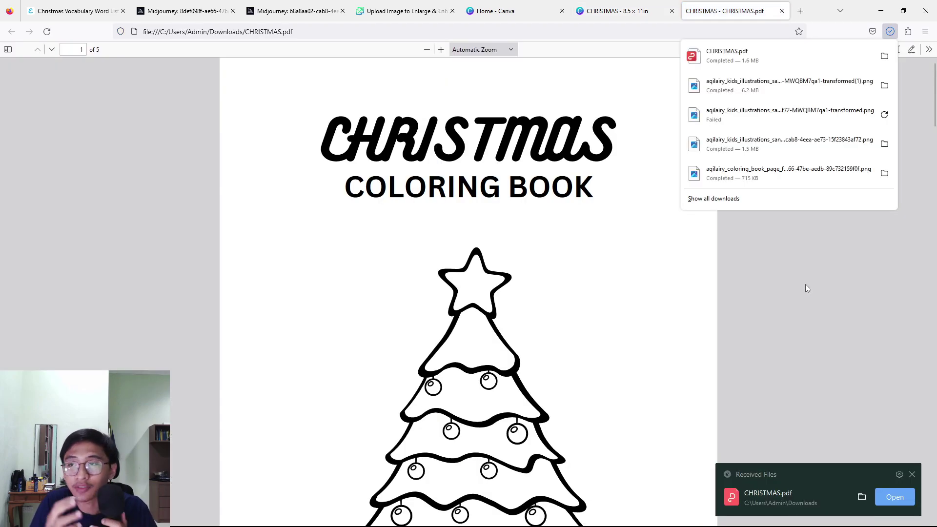
# Step: Close the CHRISTMAS.pdf tab and the Canva design tab, returning to Canva's home page
pyautogui.scroll(-10, 766, 447)
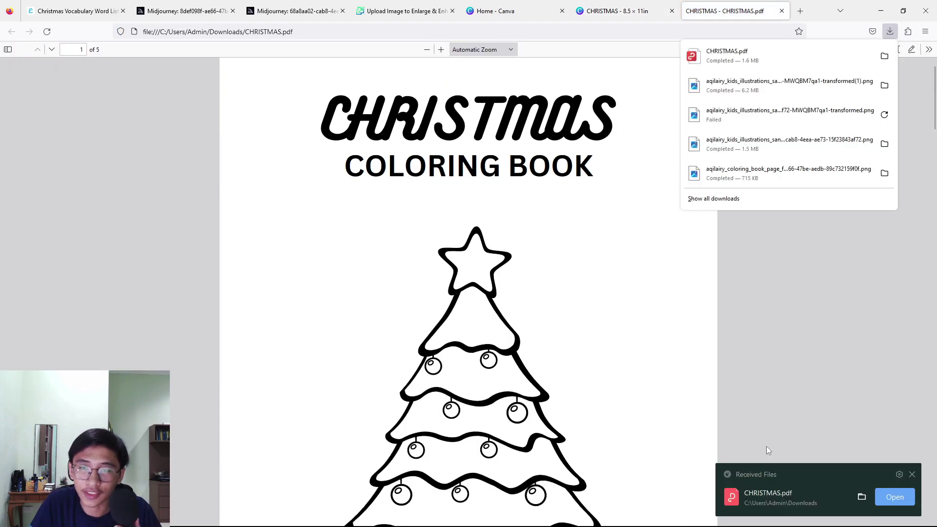
pyautogui.hotkey('ctrl', 'w')
pyautogui.hotkey('ctrl', 'w')
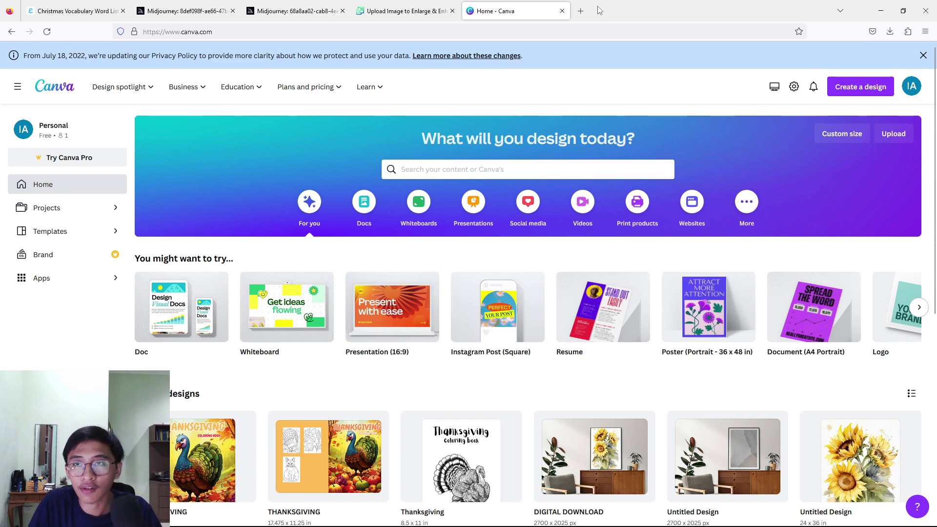
# Step: Go to google.com in a new browser tab and search for 'KDP cover calculator'
pyautogui.click(583, 9)
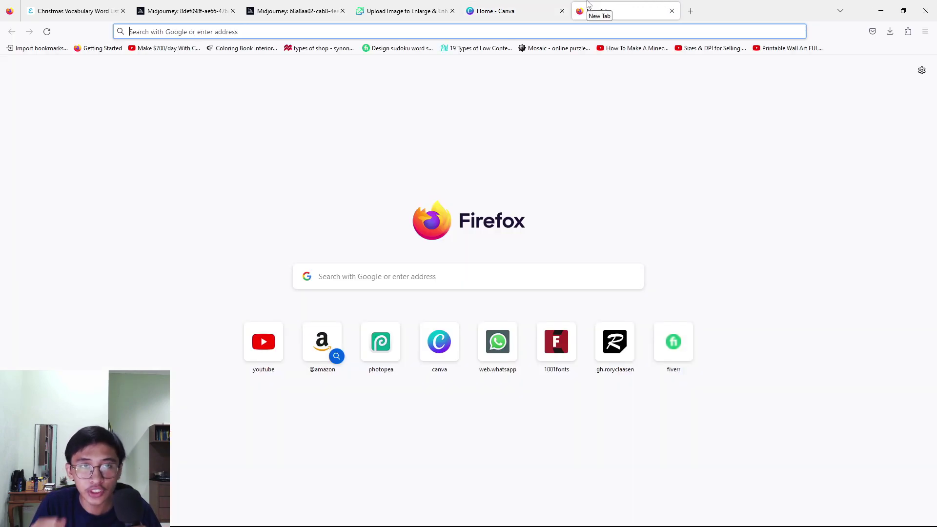
pyautogui.click(454, 30)
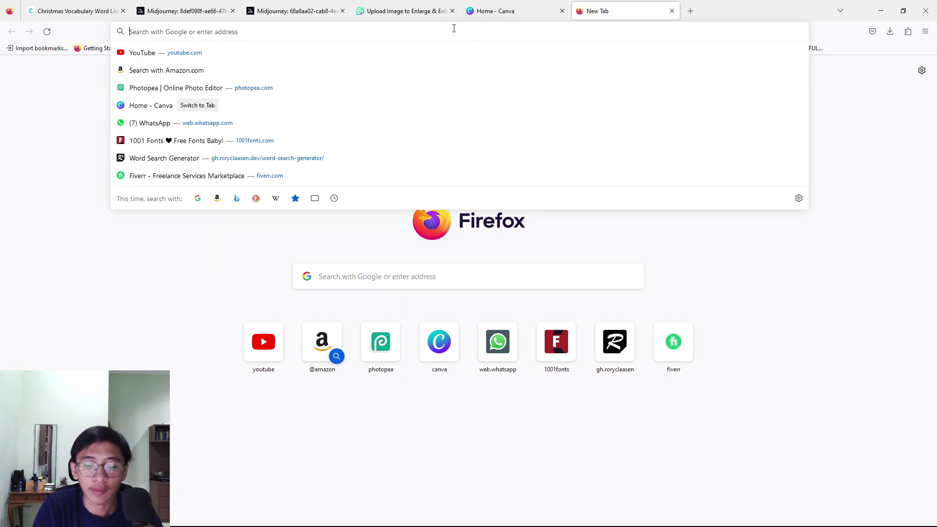
pyautogui.write('google')
pyautogui.press('Return')
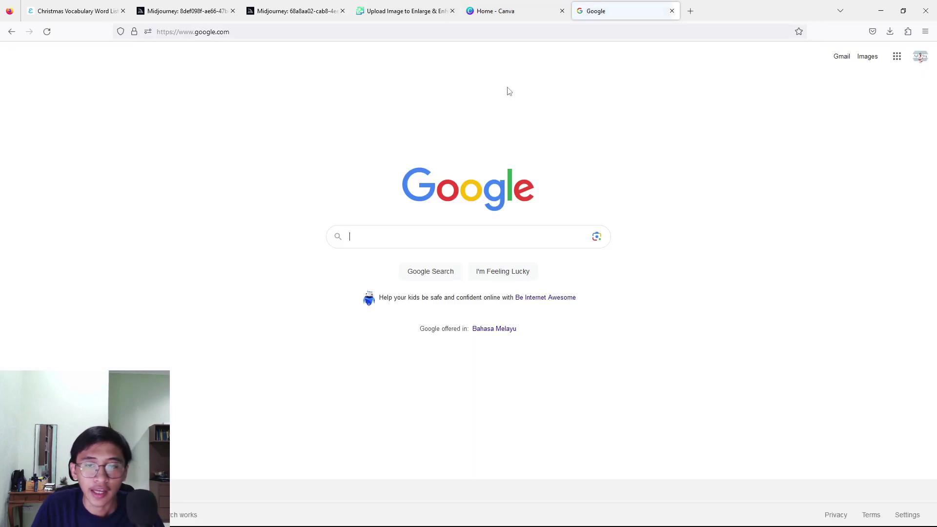
pyautogui.write('KD')
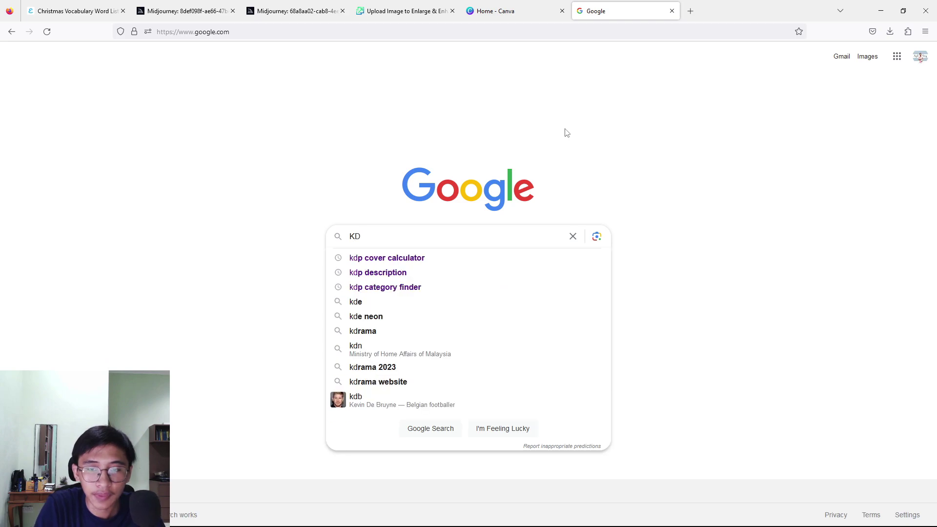
pyautogui.write('P cover cal')
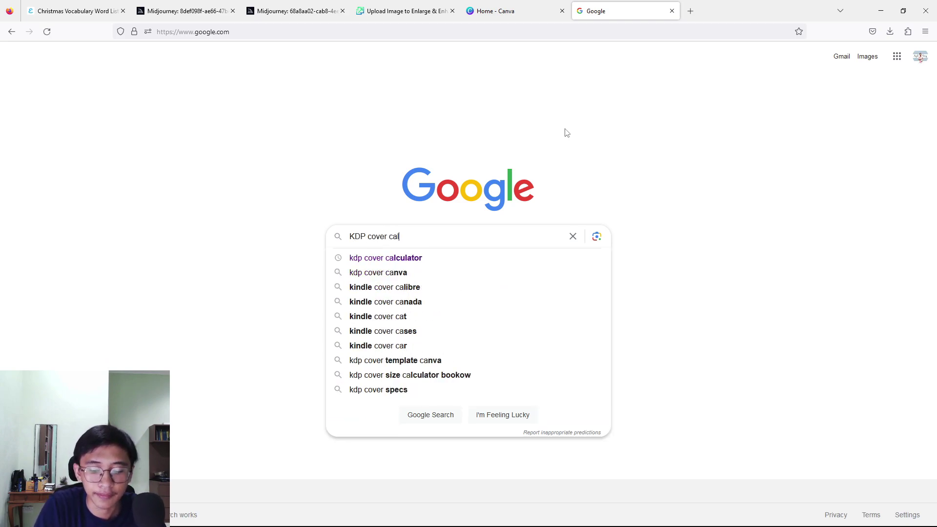
pyautogui.write('culator')
pyautogui.press('Return')
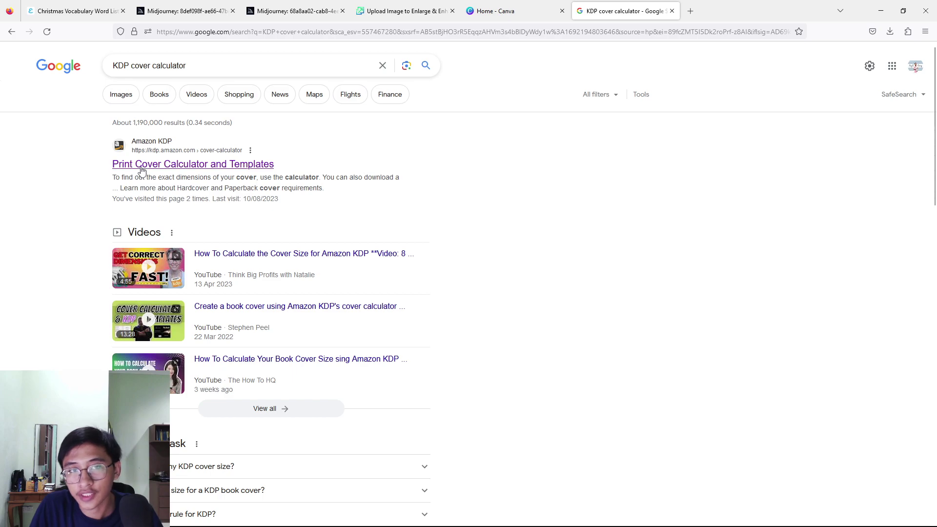
# Step: Open Amazon's Print Cover Calculator and choose Paperback, Black & white interior, White paper
pyautogui.click(205, 165)
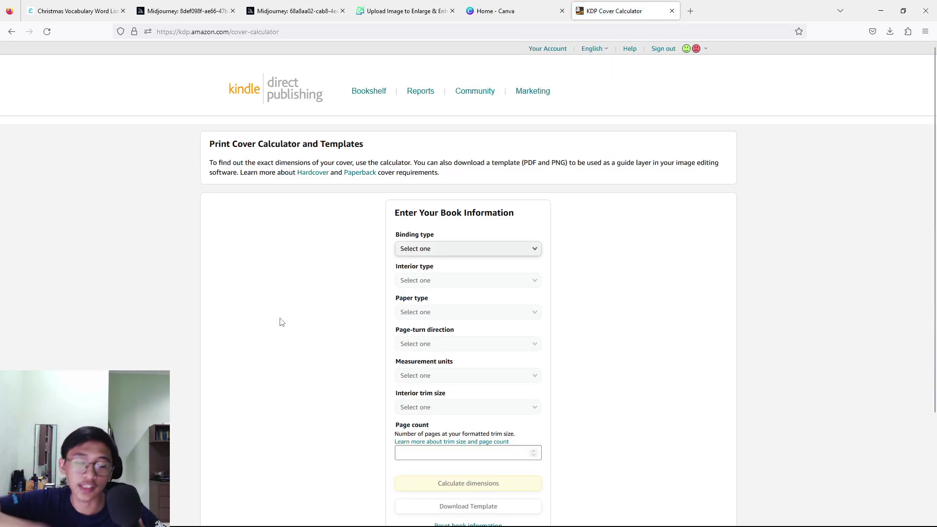
pyautogui.click(533, 250)
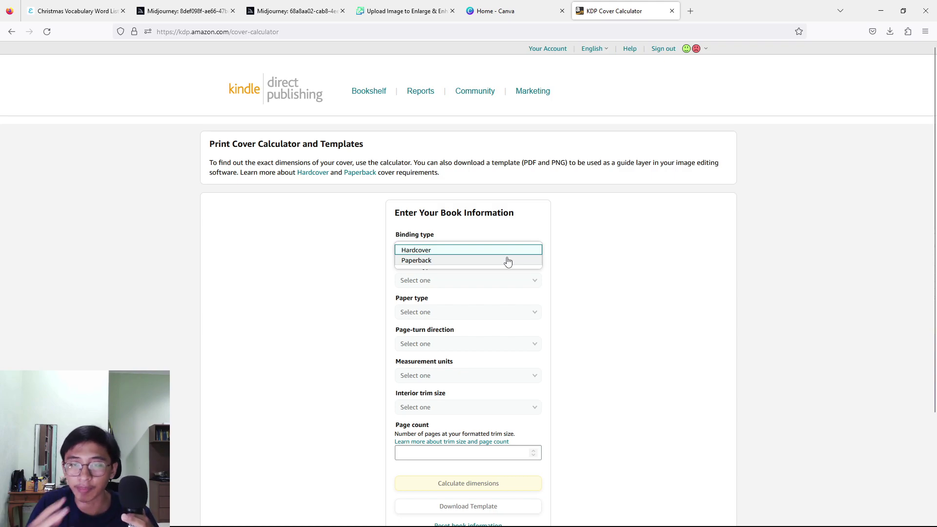
pyautogui.click(508, 260)
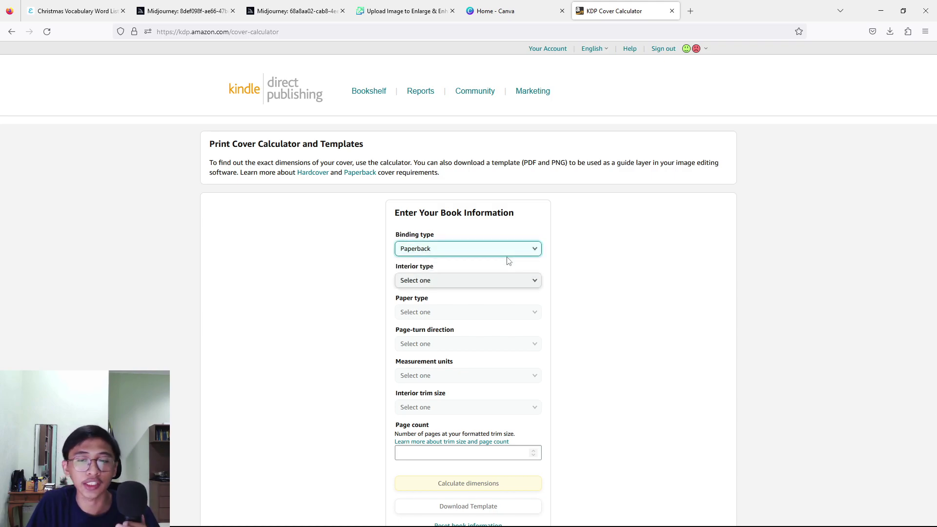
pyautogui.click(507, 284)
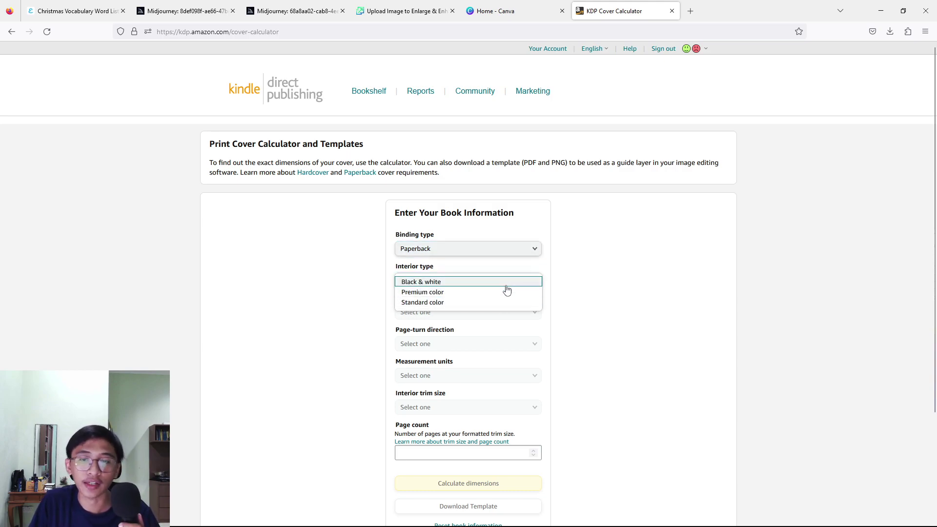
pyautogui.click(506, 283)
pyautogui.click(514, 311)
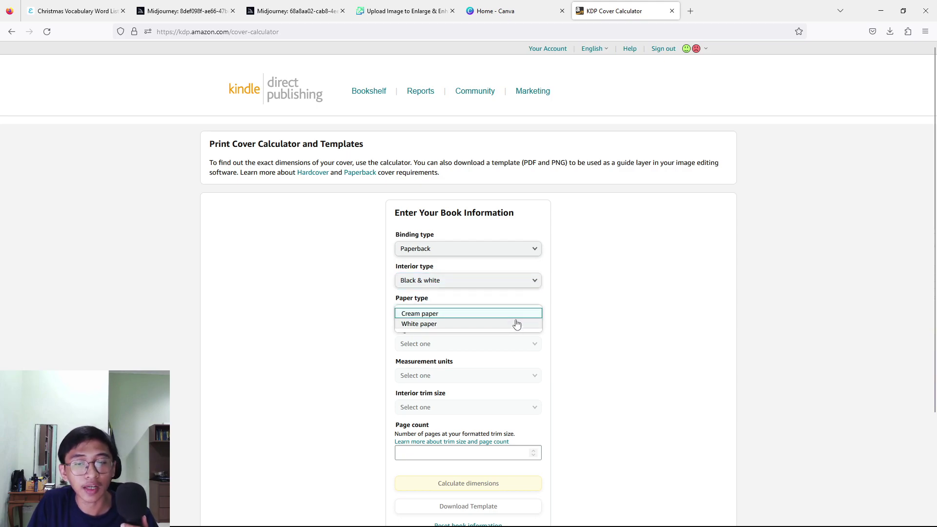
pyautogui.click(517, 325)
# Step: Set Left to Right page turning, Inches, 8.5 x 11 in trim size, and begin the page count
pyautogui.click(513, 338)
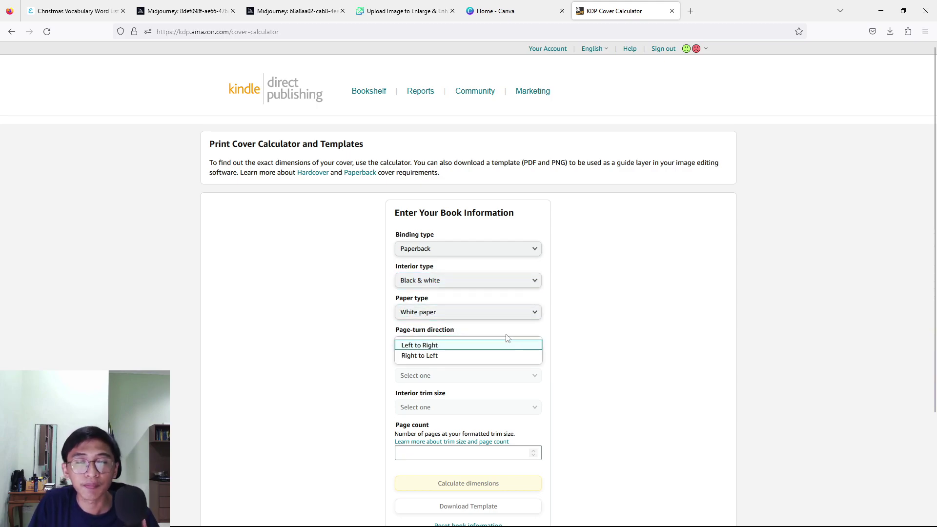
pyautogui.click(522, 346)
pyautogui.click(478, 377)
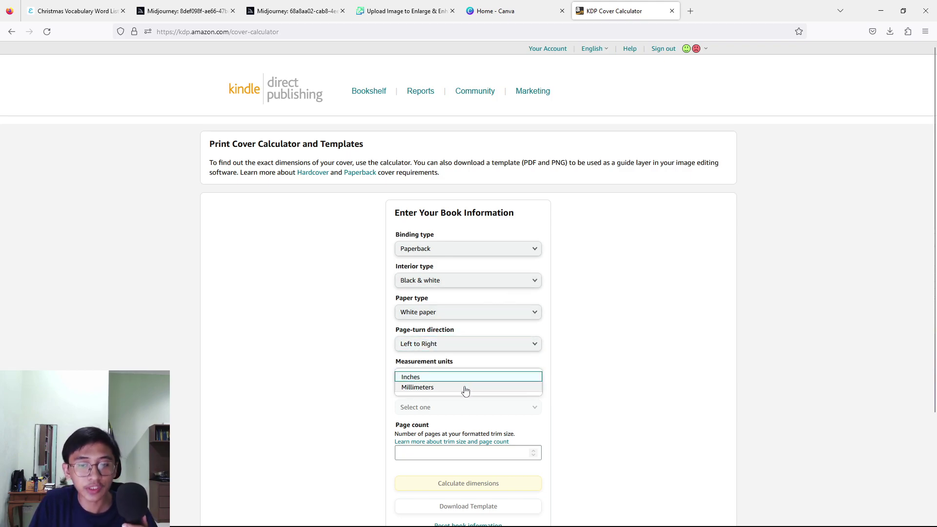
pyautogui.click(464, 378)
pyautogui.click(477, 408)
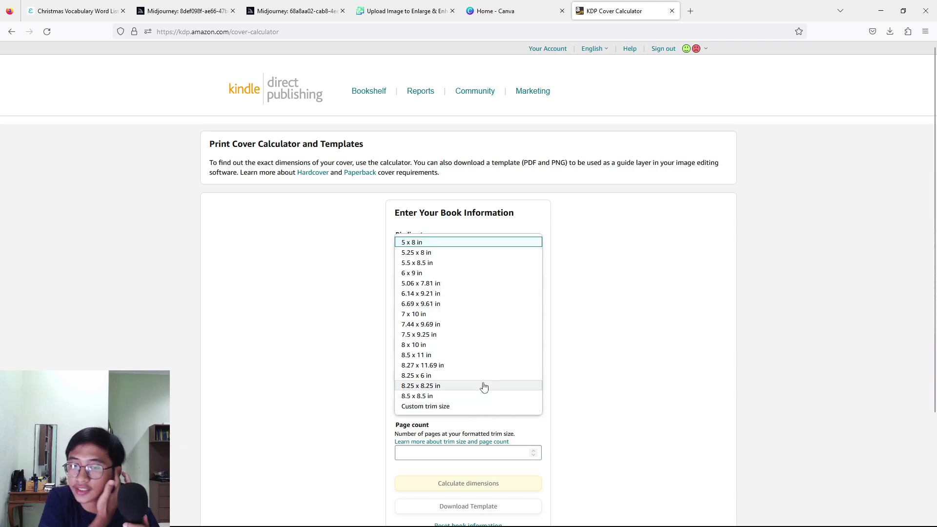
pyautogui.click(451, 358)
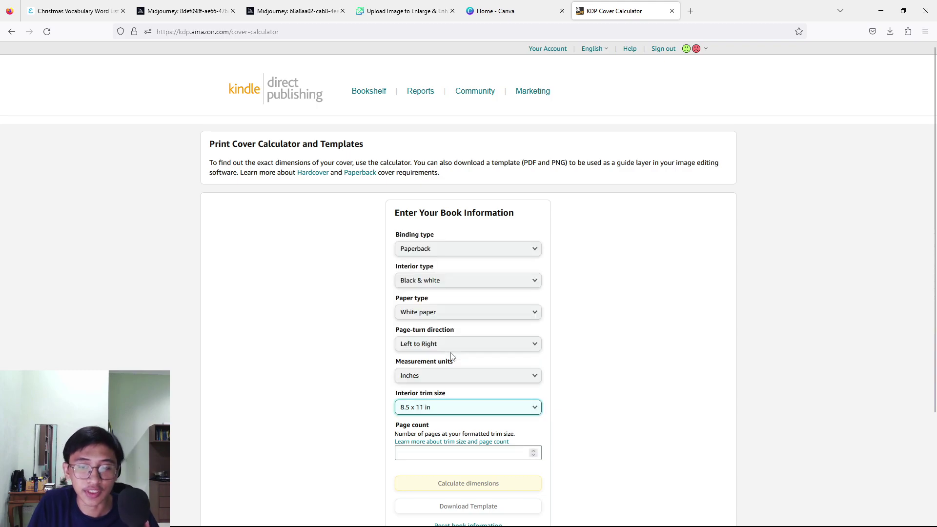
pyautogui.scroll(-3, 569, 310)
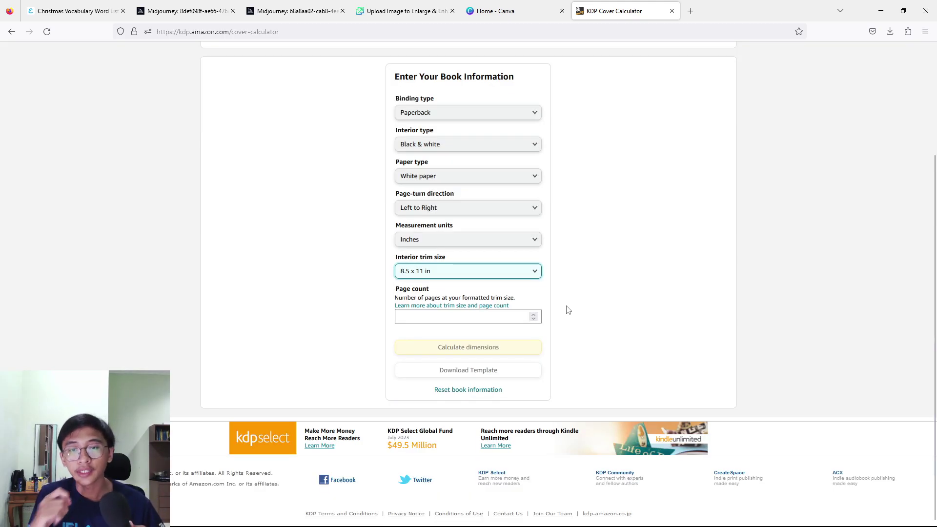
pyautogui.click(498, 320)
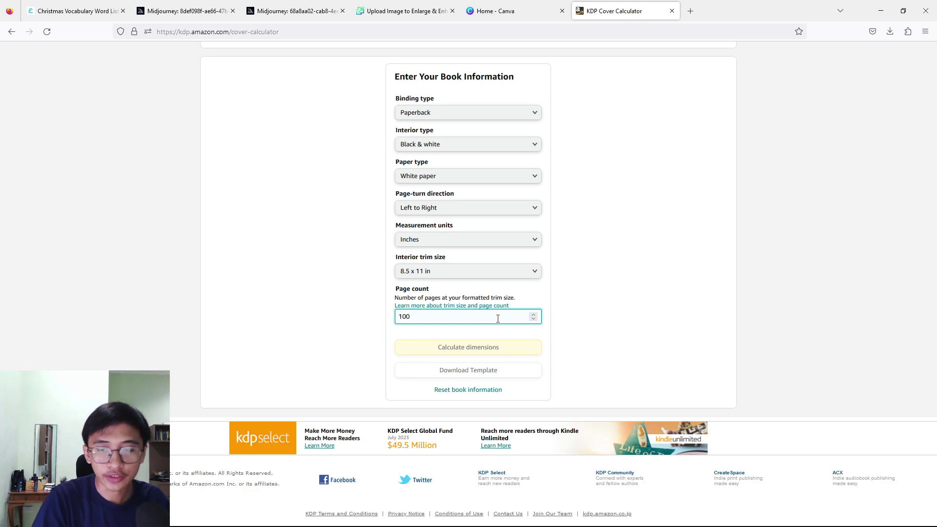
# Step: Calculate the 100-page cover (17.475 x 11.25 in) and download its template zip
pyautogui.click(639, 302)
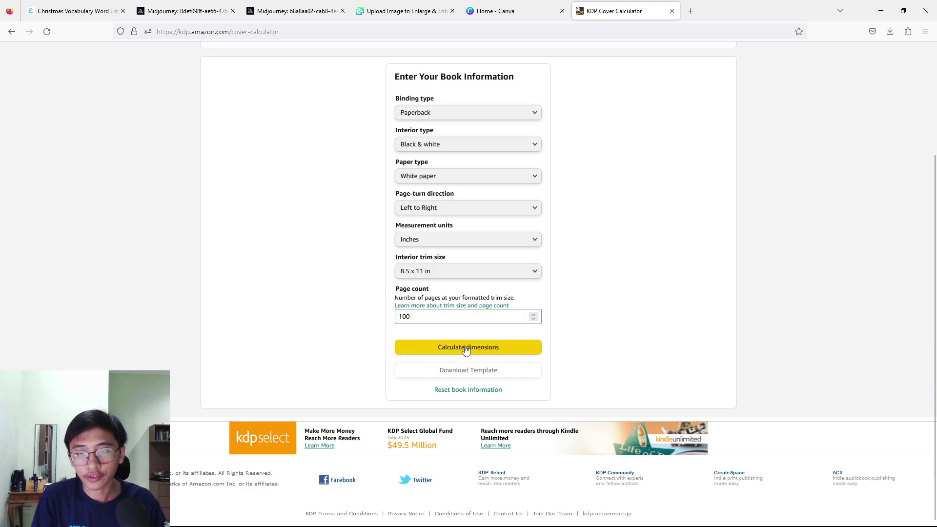
pyautogui.click(466, 349)
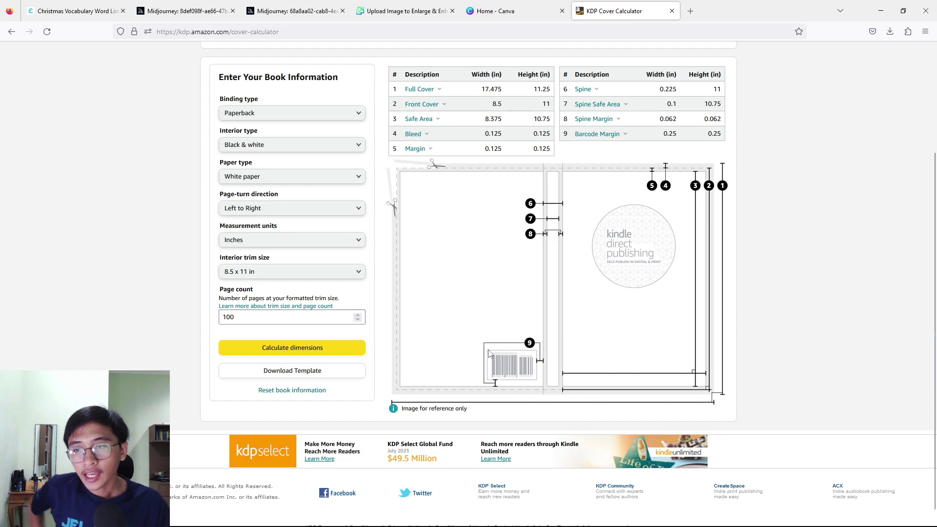
pyautogui.scroll(3, 514, 311)
pyautogui.scroll(-3, 530, 313)
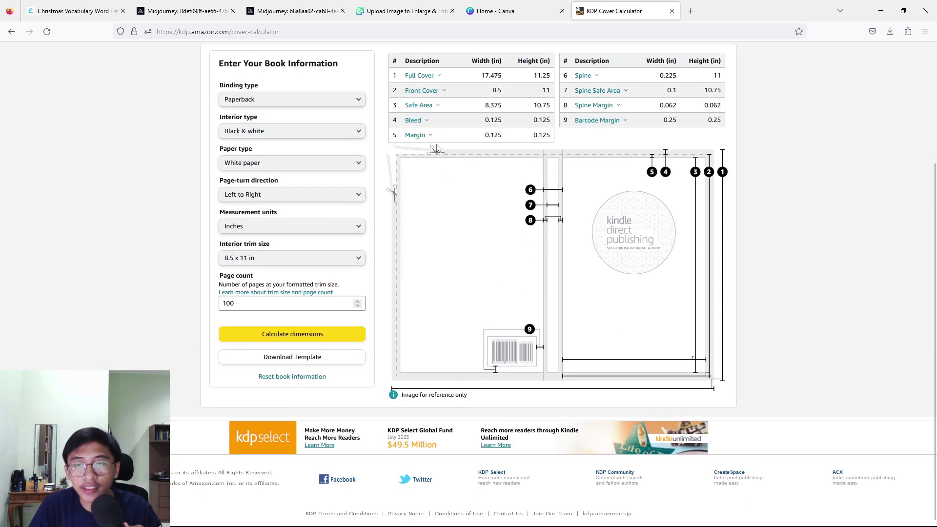
pyautogui.scroll(2, 477, 255)
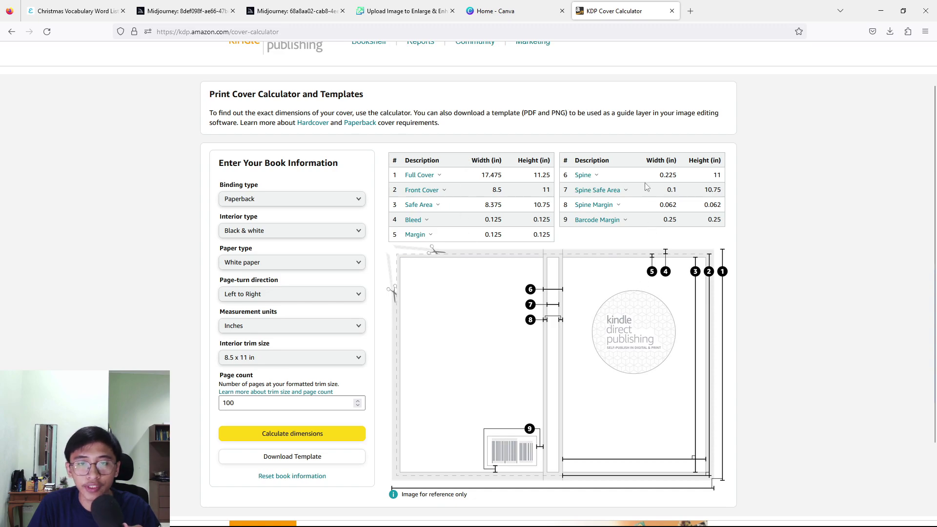
pyautogui.scroll(-2, 238, 387)
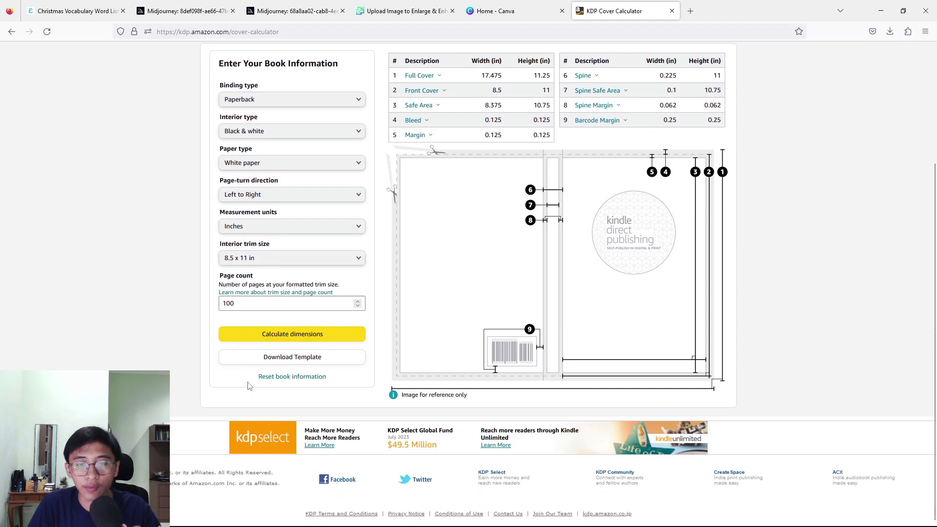
pyautogui.click(296, 360)
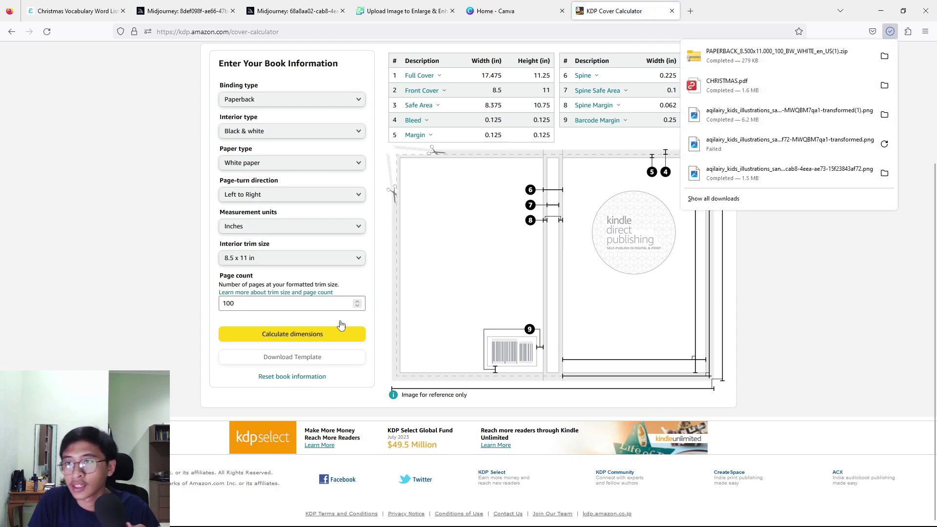
# Step: Open the PAPERBACK_8.500x11.000_100_BW_WHITE zip and view its PNG cover template
pyautogui.click(781, 55)
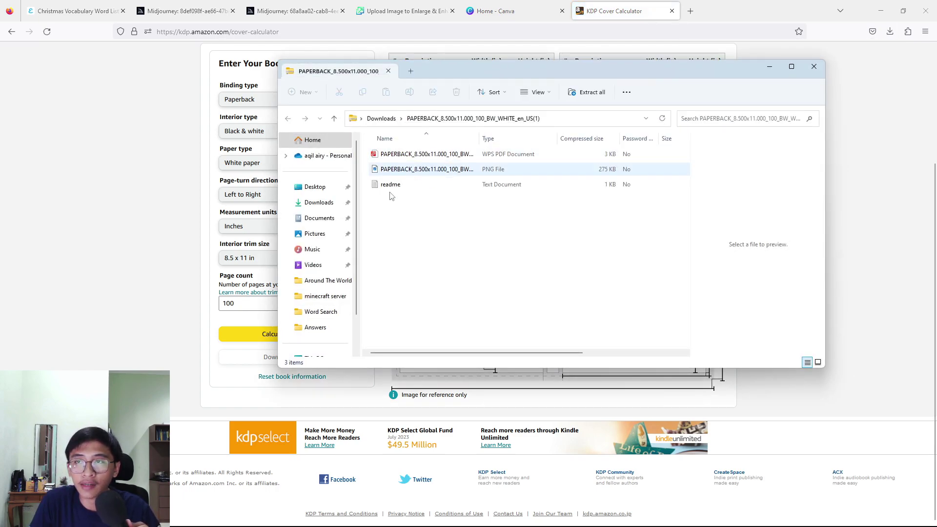
pyautogui.click(417, 171)
pyautogui.doubleClick(416, 170)
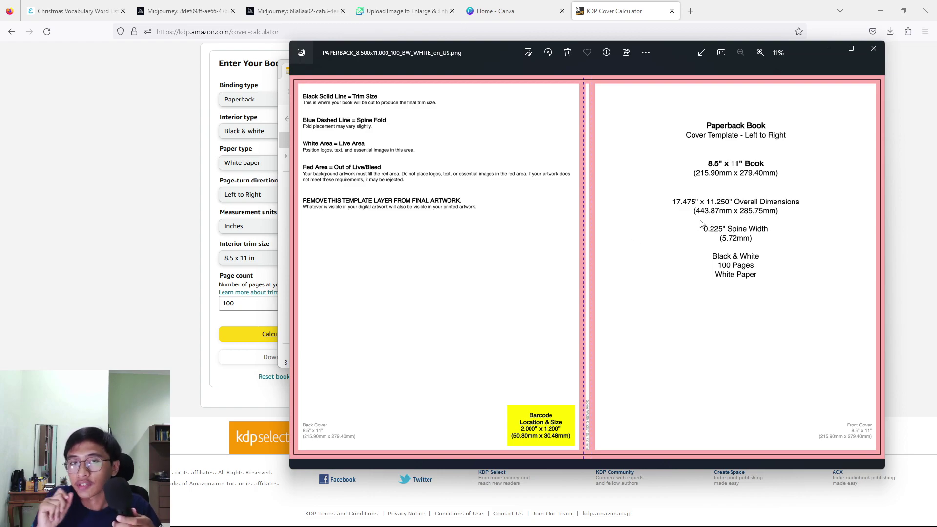
# Step: Maximize the template in Photos to check the 0.225 in spine, then return to Canva home
pyautogui.doubleClick(836, 58)
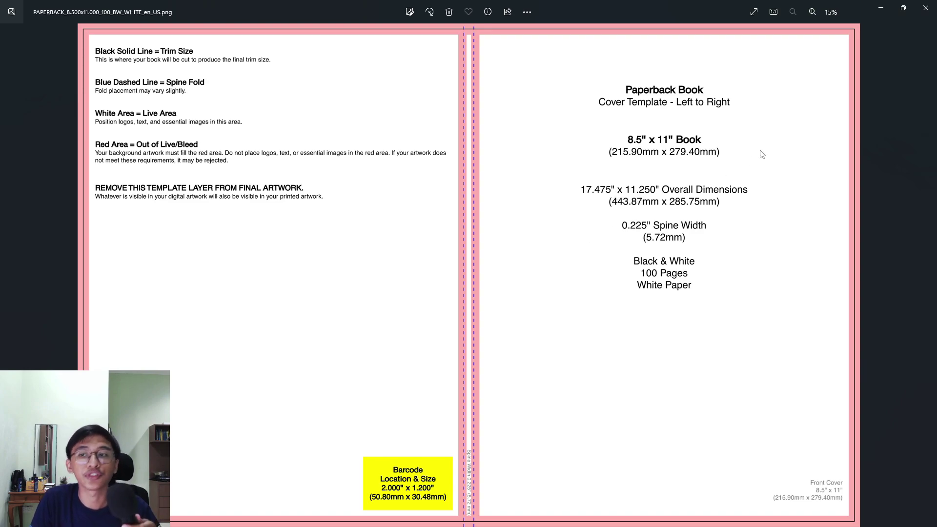
pyautogui.click(911, 6)
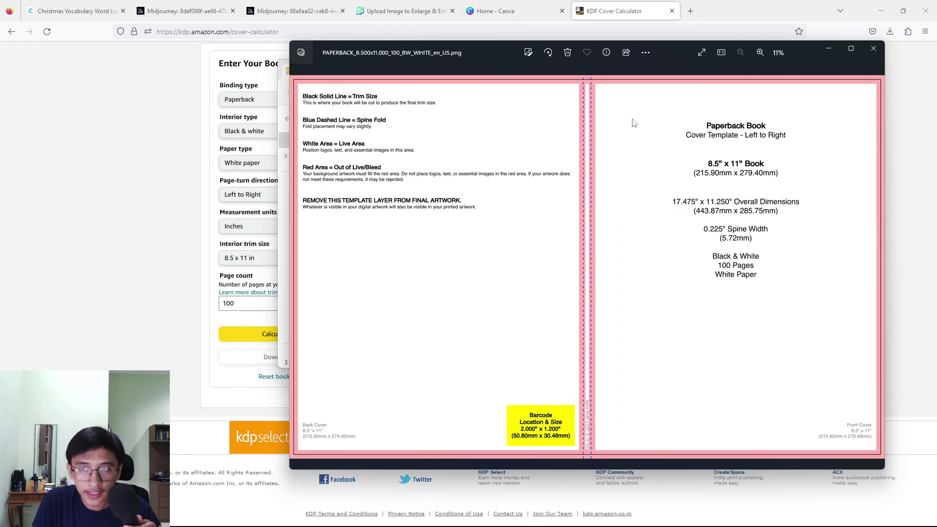
pyautogui.click(541, 5)
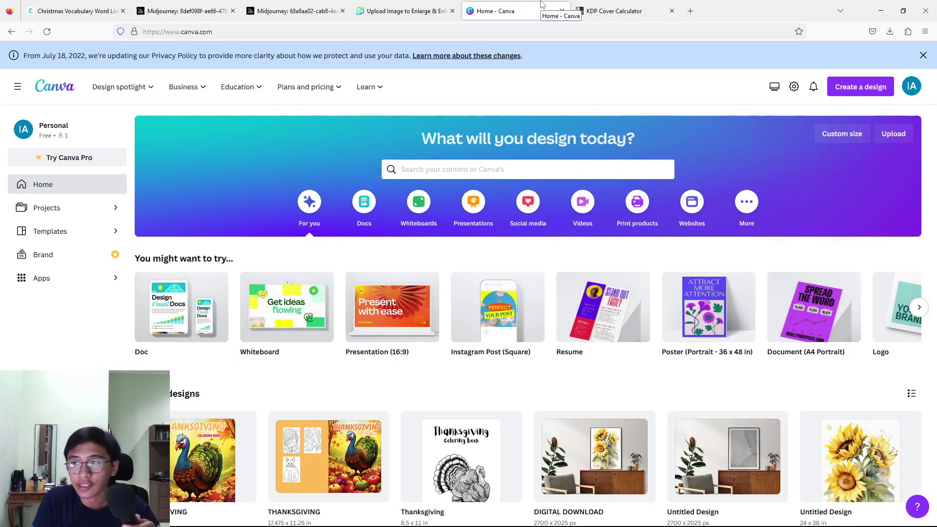
# Step: Create a custom-size Canva design of 17.475 × 11.25 in, checking values against the template
pyautogui.click(869, 86)
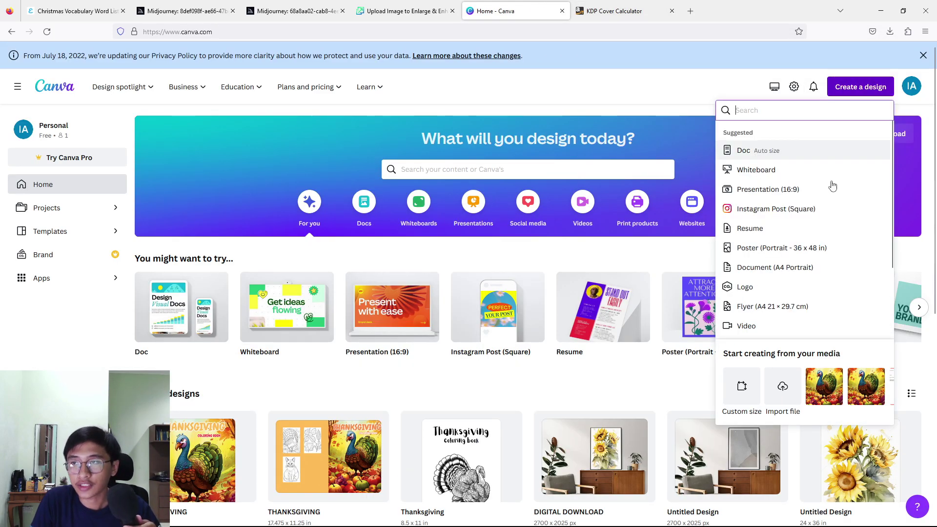
pyautogui.click(741, 388)
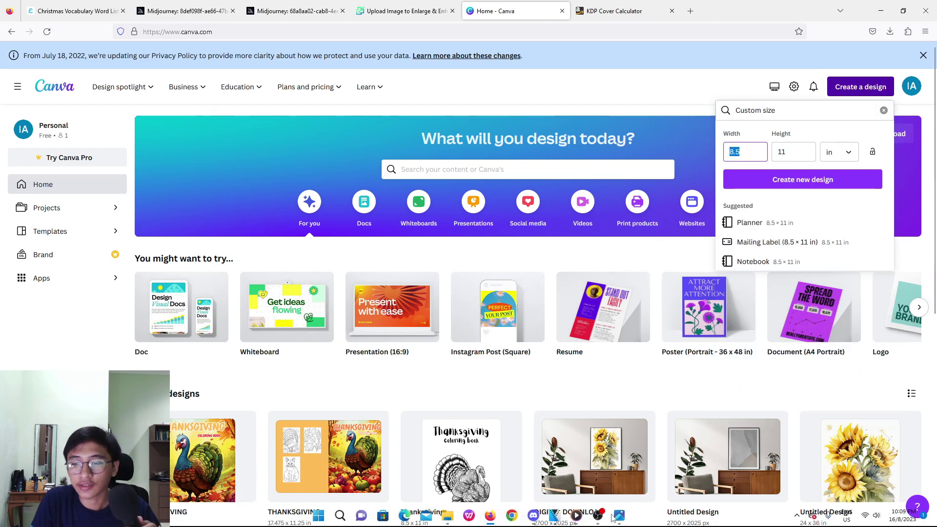
pyautogui.click(619, 516)
pyautogui.click(619, 515)
pyautogui.click(756, 155)
pyautogui.write('17.475')
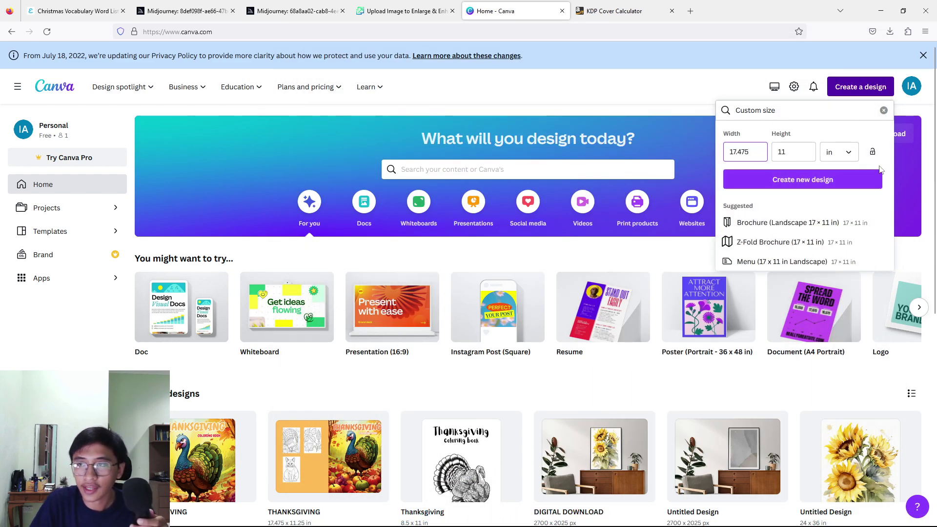
pyautogui.click(801, 152)
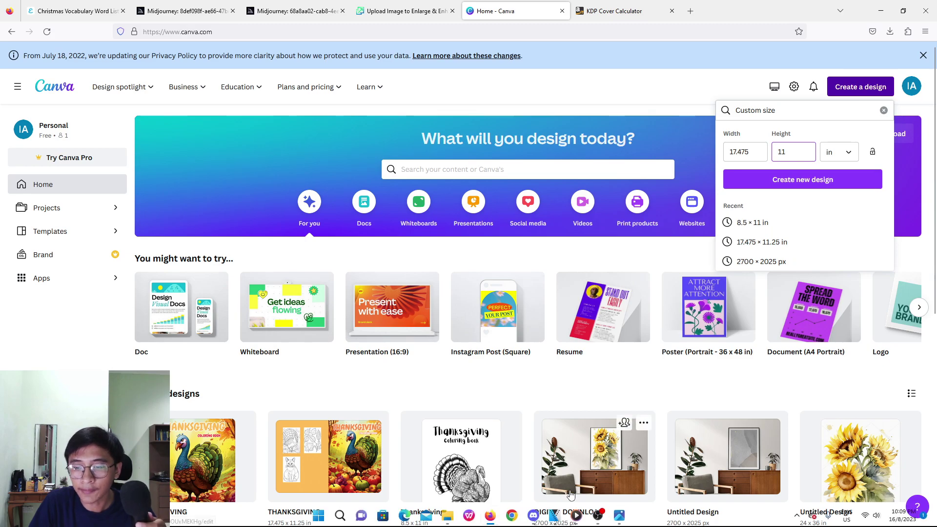
pyautogui.click(619, 521)
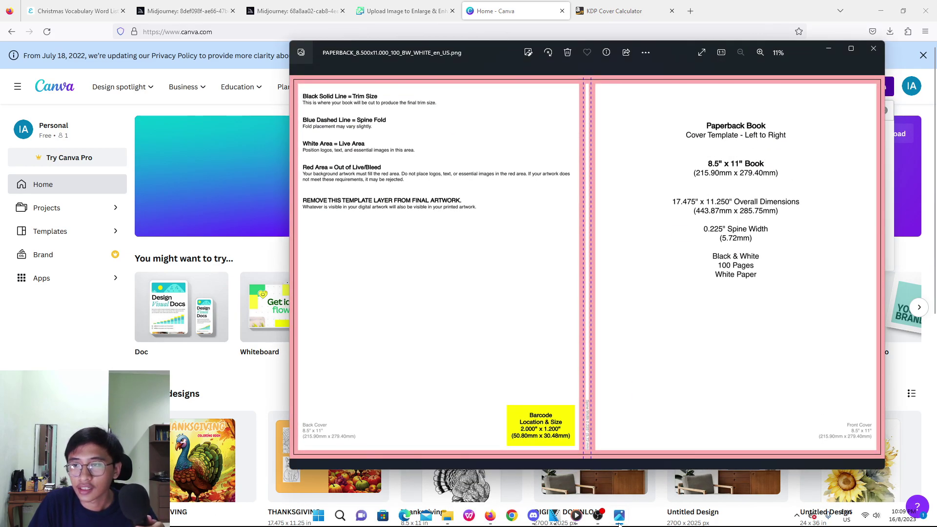
pyautogui.click(619, 520)
pyautogui.write('.25')
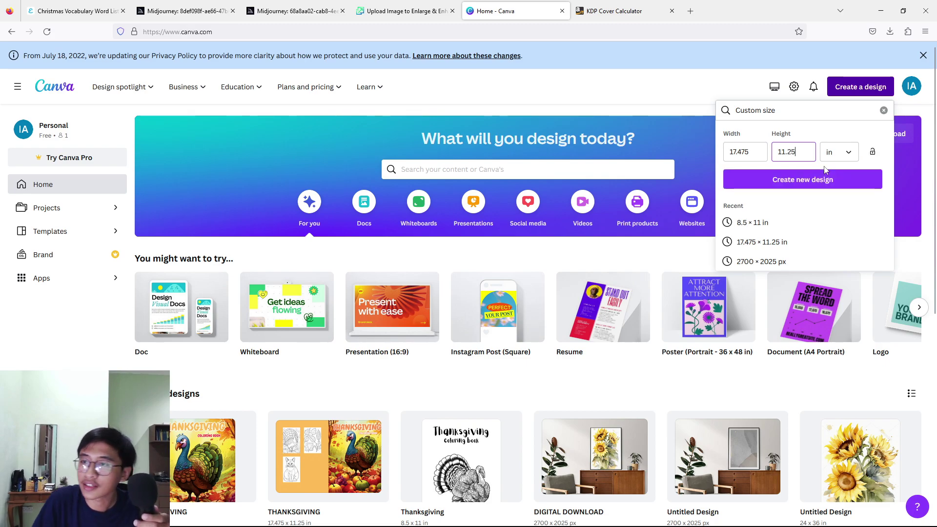
pyautogui.click(823, 180)
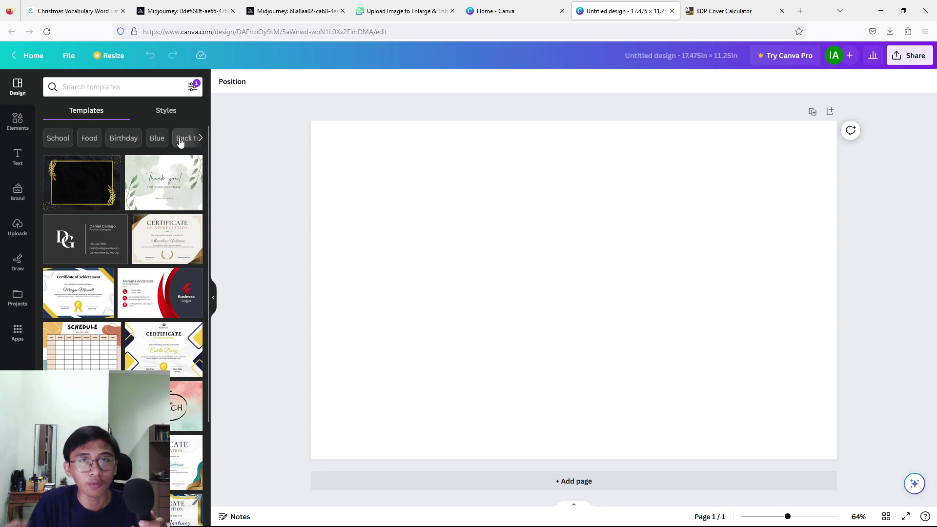
# Step: Add the uploaded KDP template PNG from Uploads and stretch it to fill the page
pyautogui.click(18, 225)
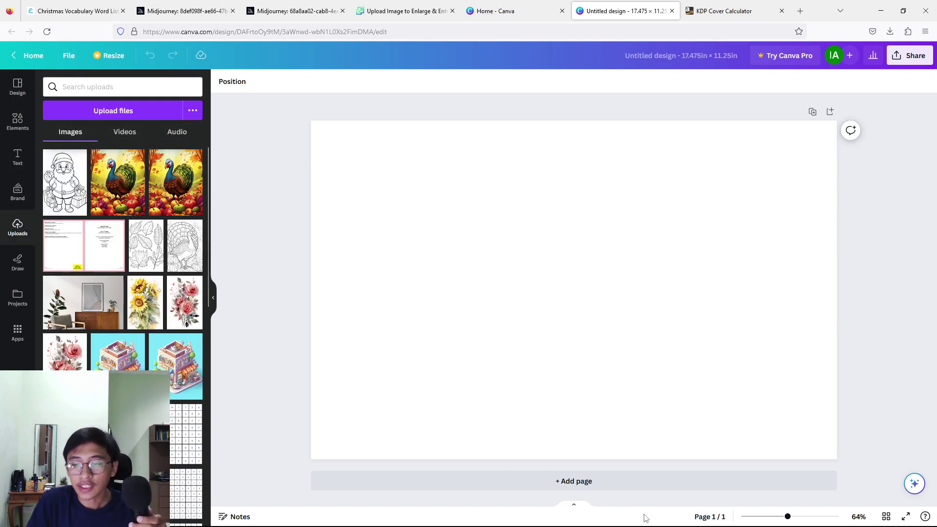
pyautogui.click(619, 522)
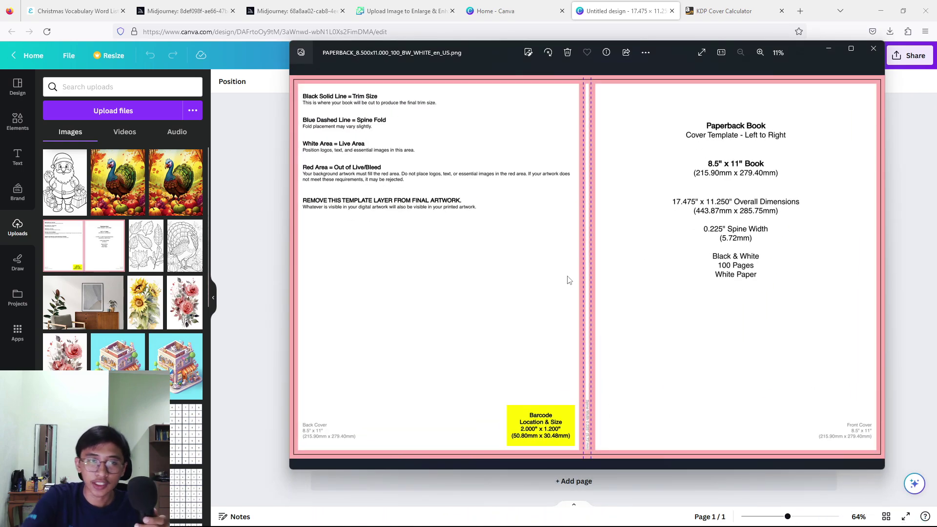
pyautogui.click(831, 49)
pyautogui.click(98, 256)
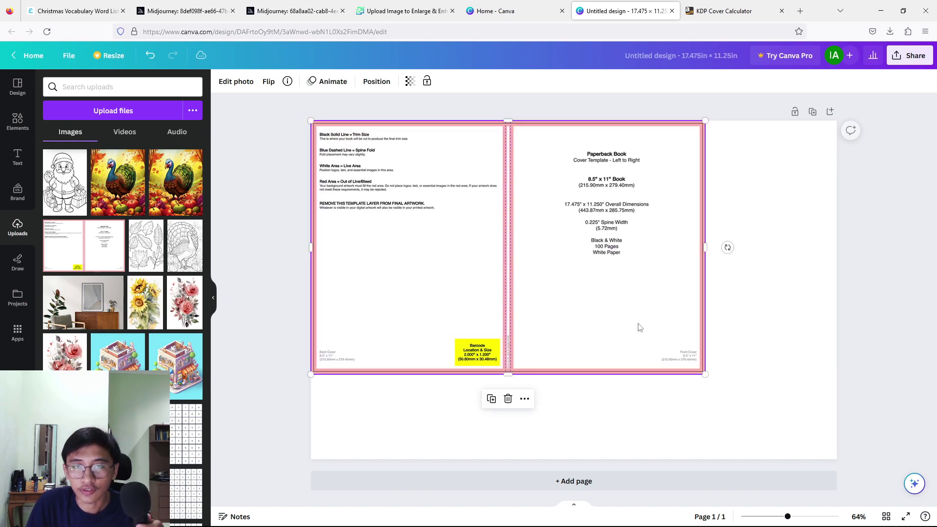
pyautogui.moveTo(705, 374); pyautogui.dragTo(845, 450)
pyautogui.click(849, 393)
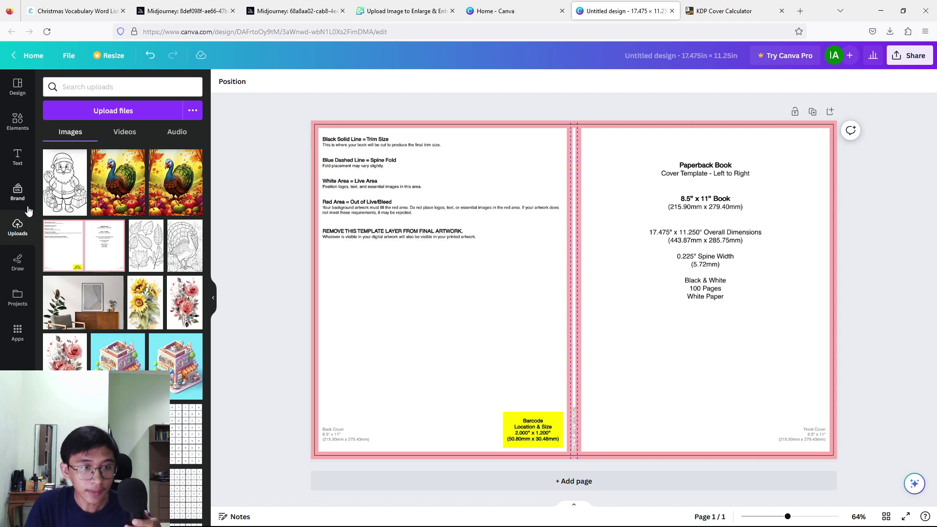
# Step: Upload the Santa picture, add it, and size it over the front-cover half against the spine
pyautogui.click(119, 111)
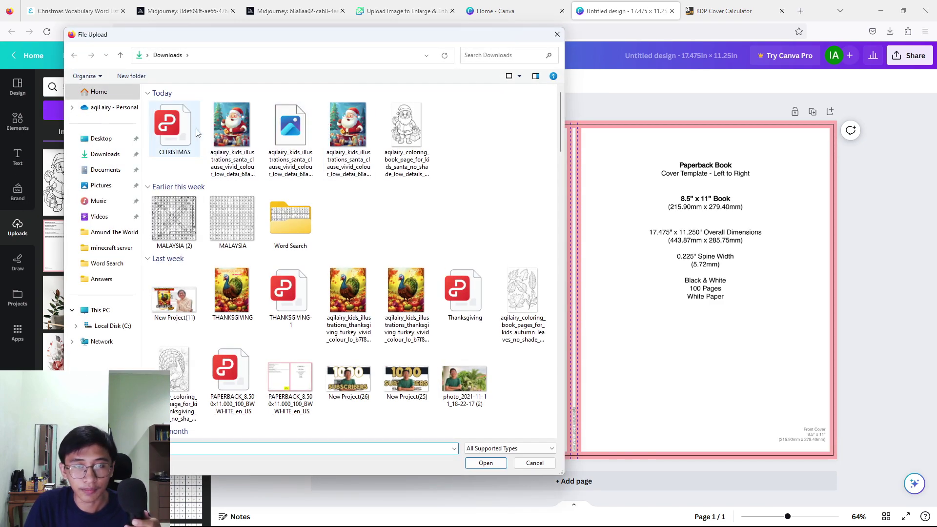
pyautogui.click(234, 130)
pyautogui.click(486, 464)
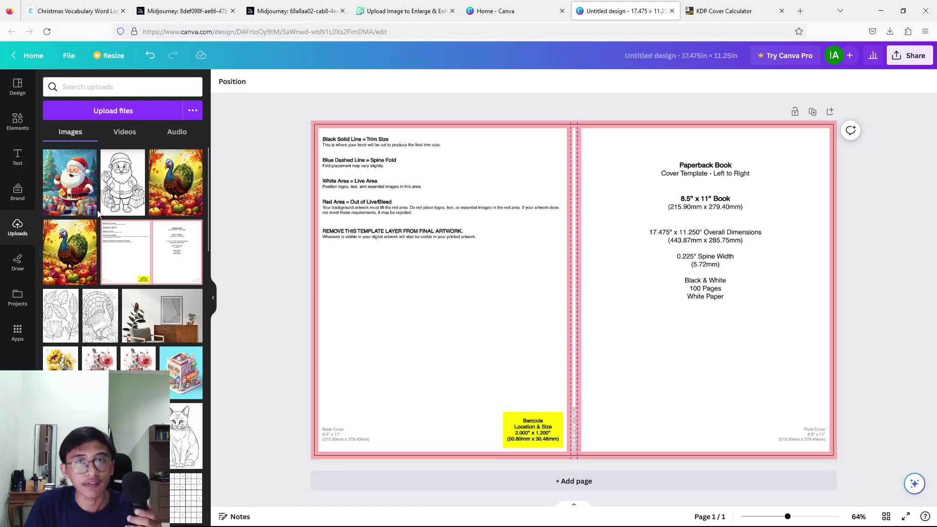
pyautogui.click(69, 186)
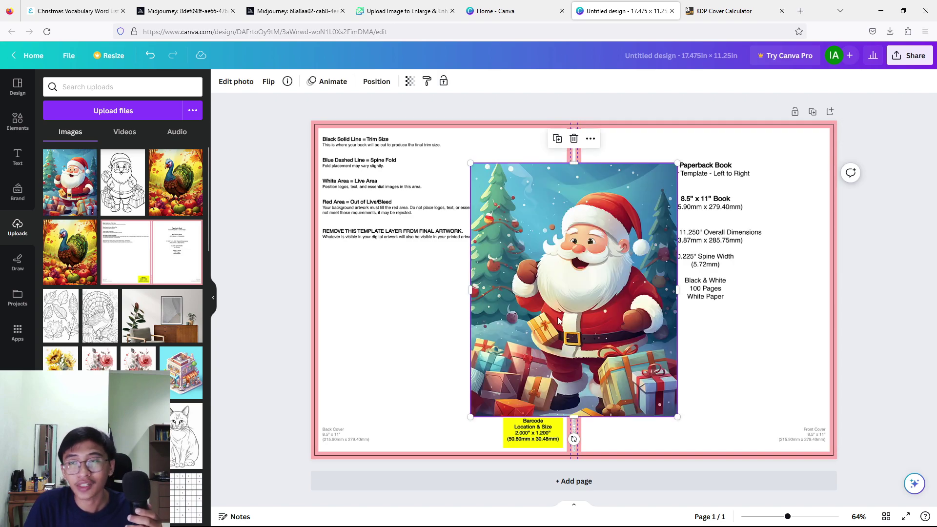
pyautogui.moveTo(592, 358); pyautogui.dragTo(686, 285)
pyautogui.moveTo(781, 373); pyautogui.dragTo(836, 471)
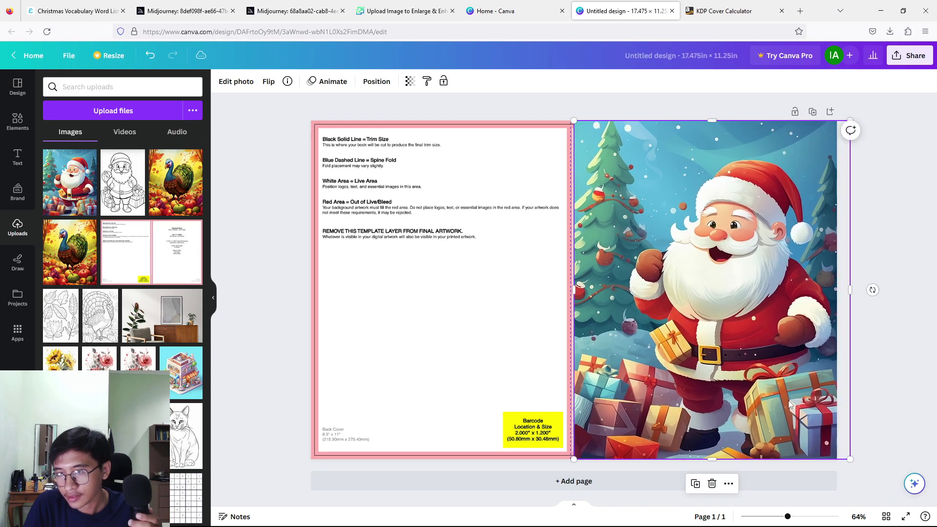
pyautogui.moveTo(789, 404); pyautogui.dragTo(775, 400)
pyautogui.click(879, 276)
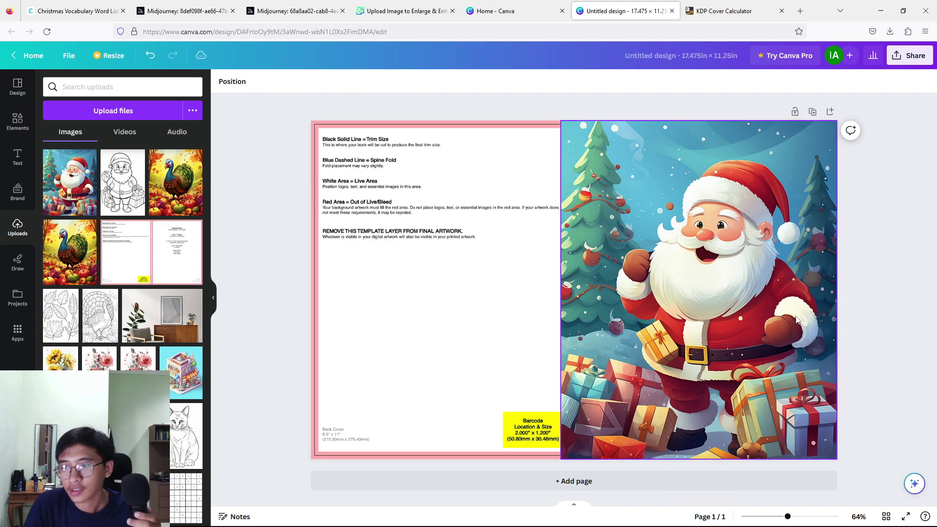
pyautogui.click(681, 274)
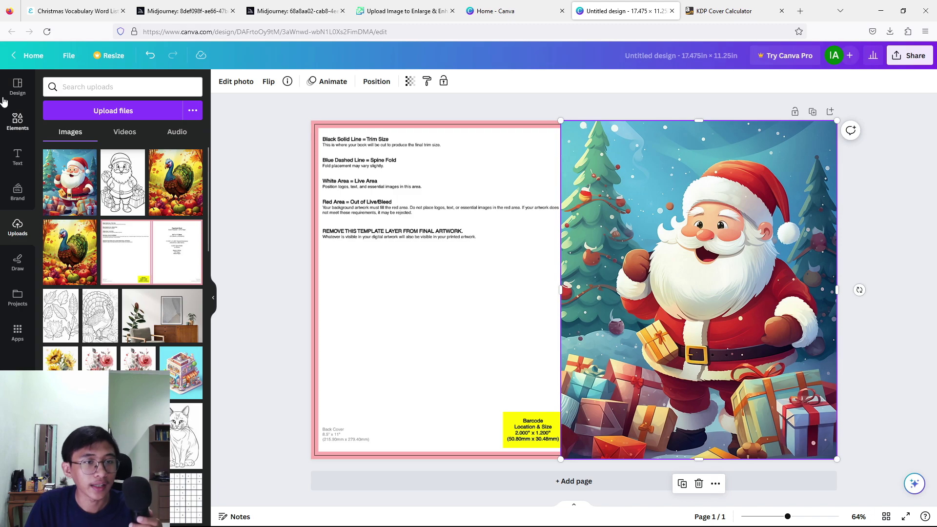
# Step: Add a square shape, stretch it over the back cover, and fill it red
pyautogui.click(11, 119)
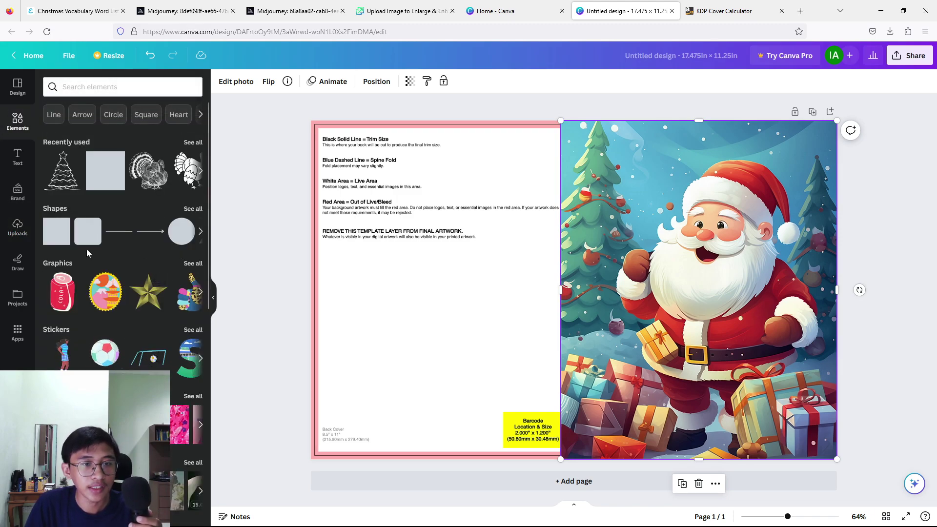
pyautogui.click(57, 231)
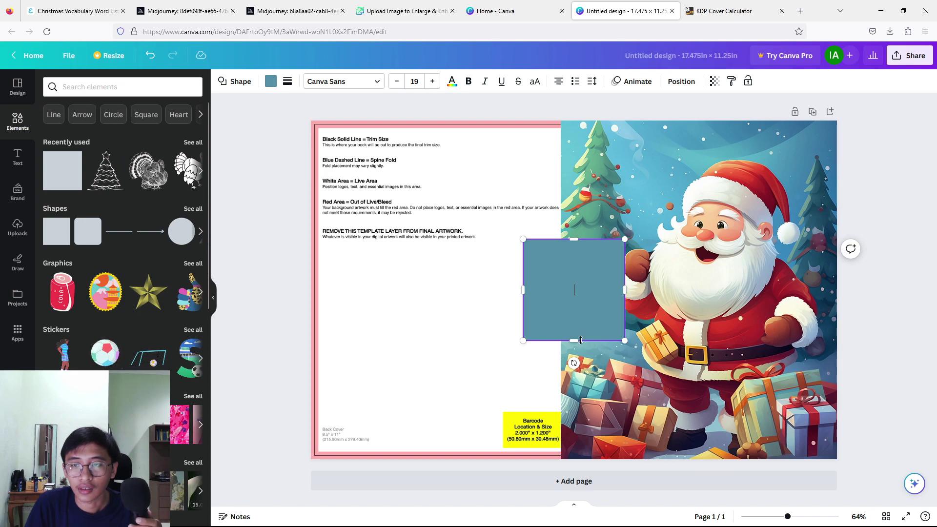
pyautogui.moveTo(568, 314); pyautogui.dragTo(355, 196)
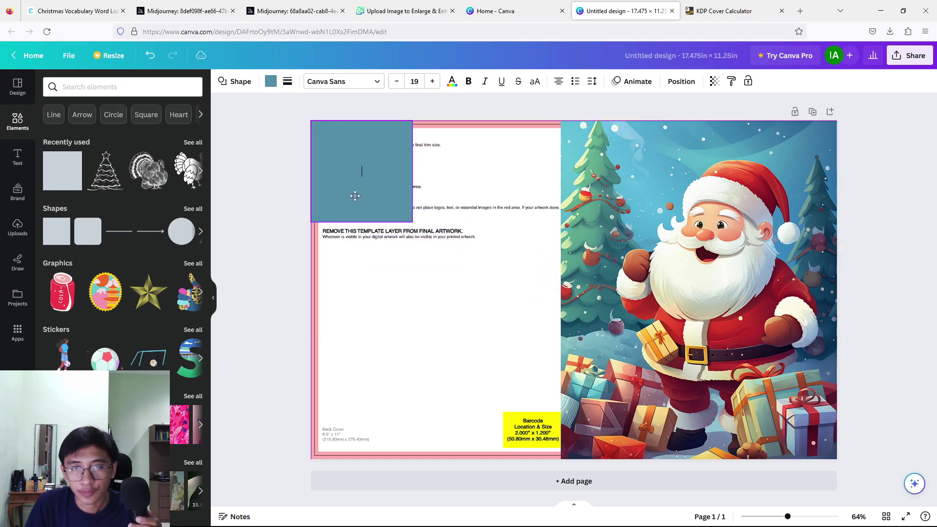
pyautogui.moveTo(412, 222); pyautogui.dragTo(569, 459)
pyautogui.click(270, 81)
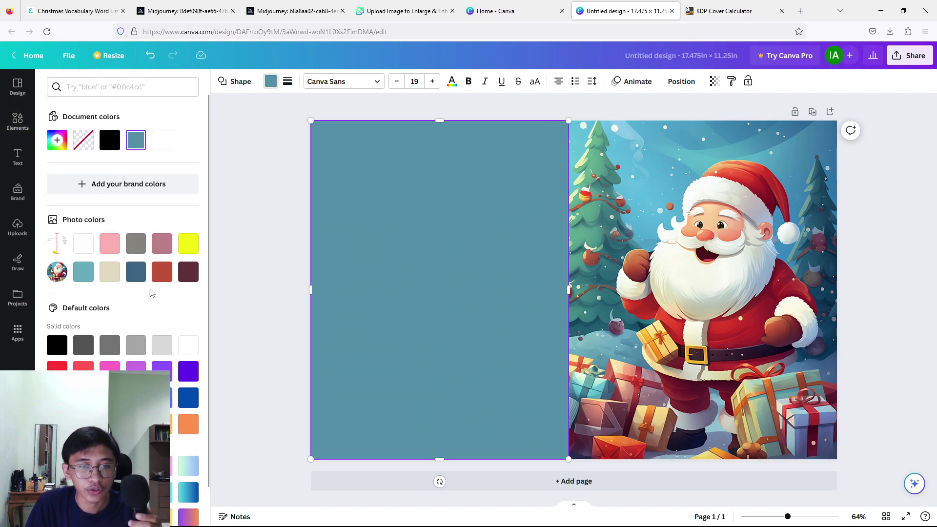
pyautogui.click(57, 367)
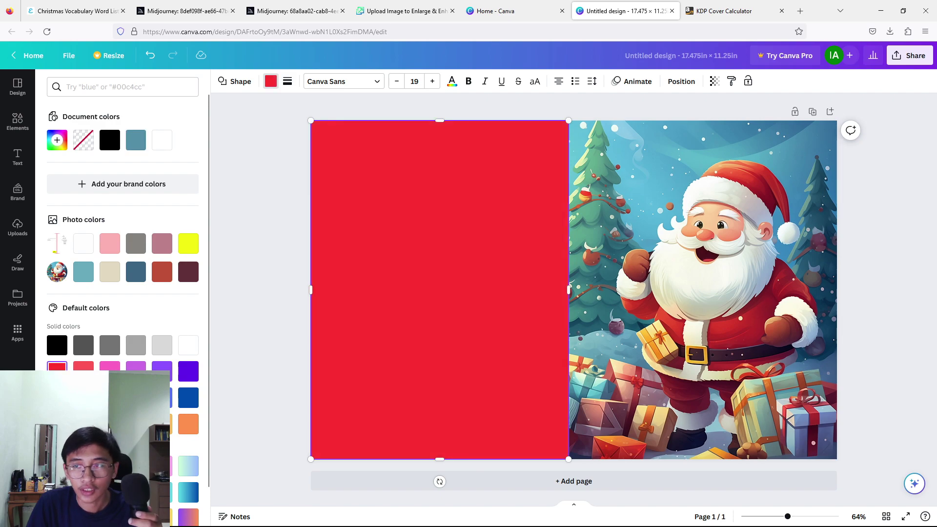
pyautogui.click(514, 346)
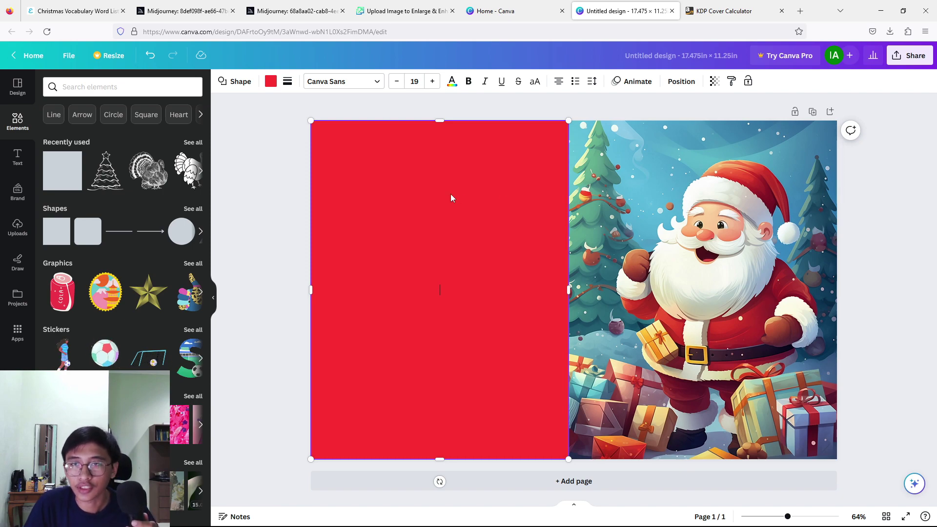
# Step: Lower the transparency of the red panel and Santa image, then extend the panel to the spine
pyautogui.click(716, 84)
pyautogui.moveTo(715, 120); pyautogui.dragTo(646, 121)
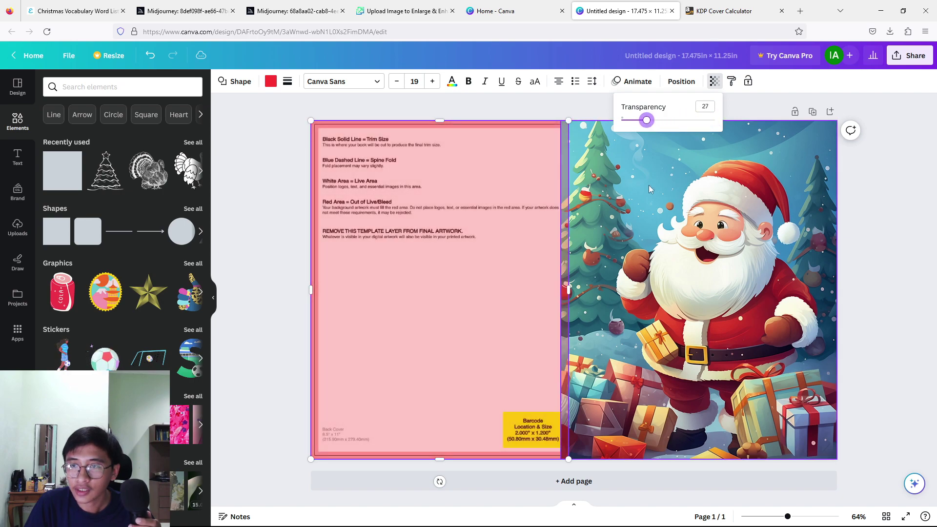
pyautogui.click(659, 209)
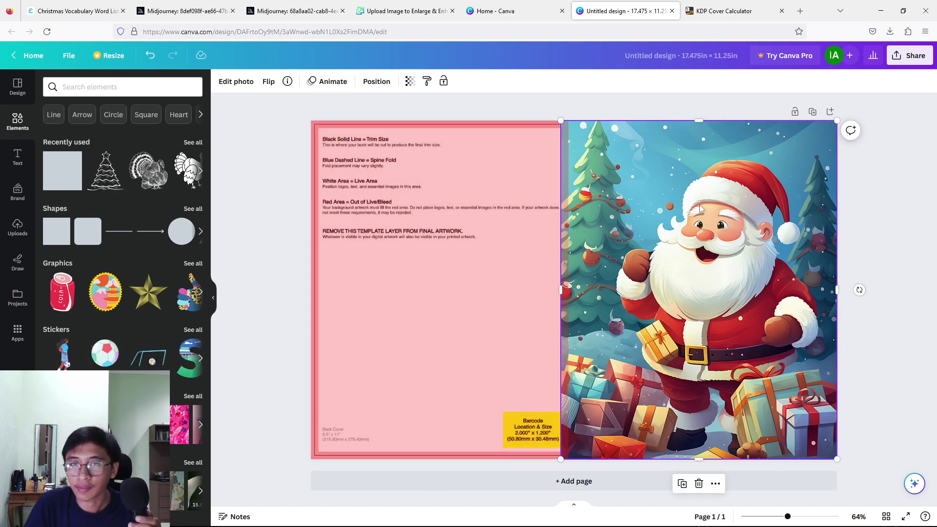
pyautogui.click(408, 82)
pyautogui.moveTo(409, 120); pyautogui.dragTo(334, 129)
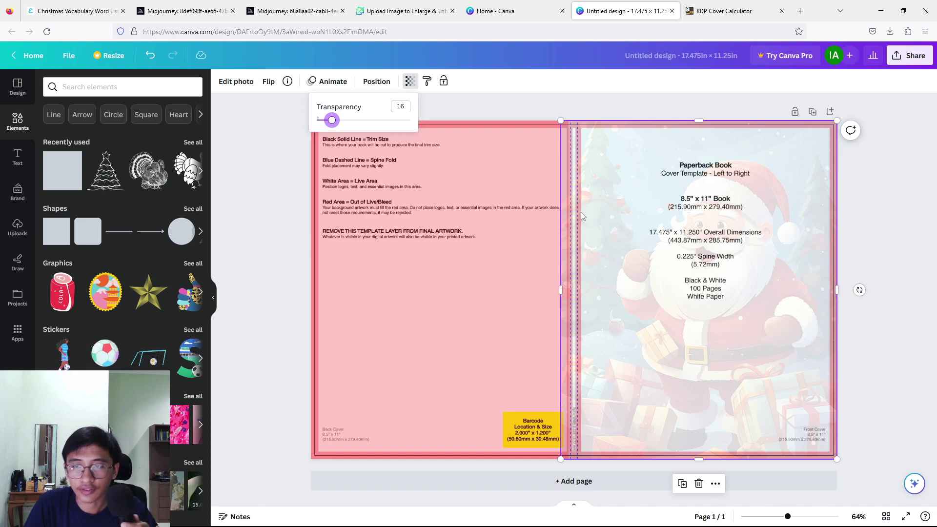
pyautogui.click(517, 237)
pyautogui.moveTo(569, 287); pyautogui.dragTo(573, 289)
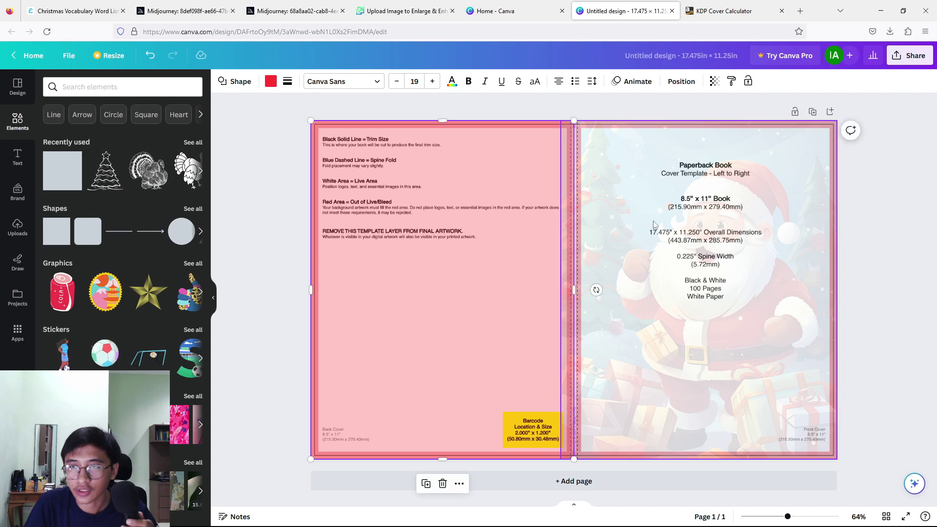
# Step: Restore both the Santa image and the red back-cover panel to full opacity
pyautogui.click(620, 224)
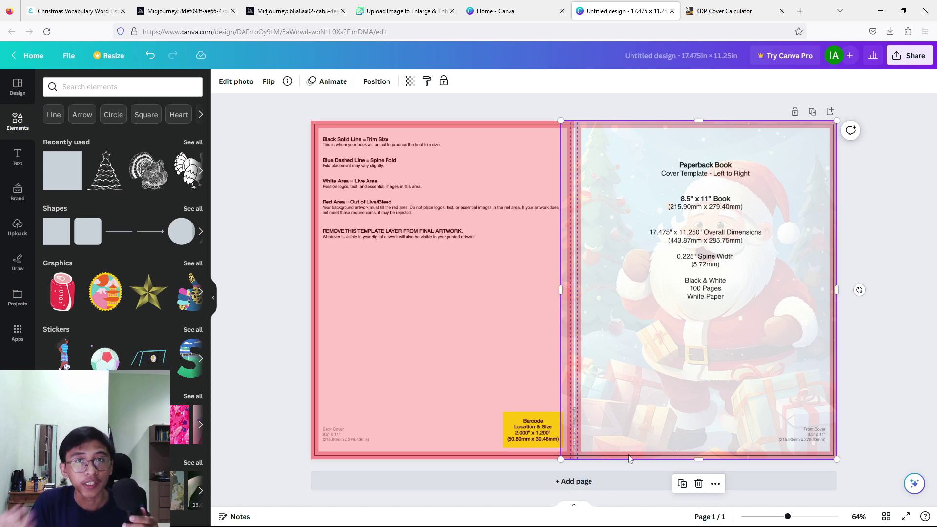
pyautogui.click(410, 81)
pyautogui.moveTo(356, 119); pyautogui.dragTo(391, 119)
pyautogui.click(446, 258)
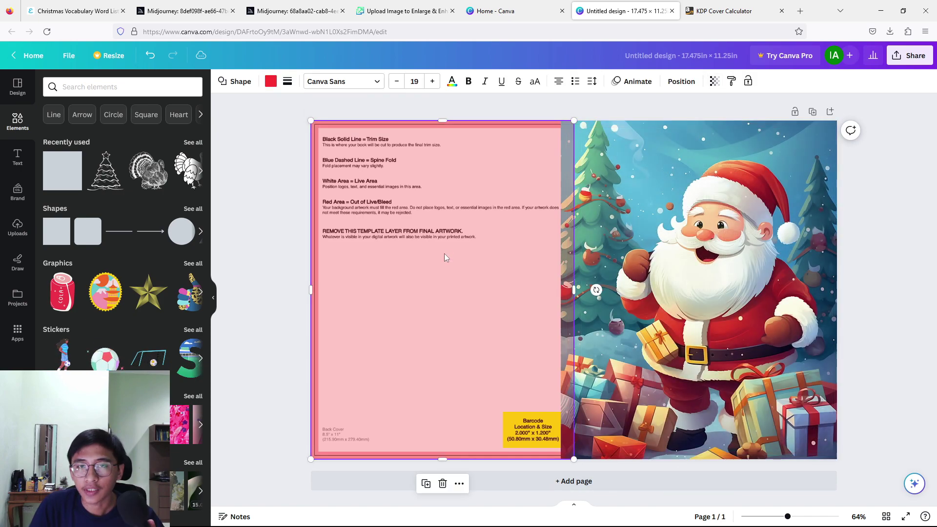
pyautogui.click(715, 81)
pyautogui.moveTo(655, 122); pyautogui.dragTo(714, 122)
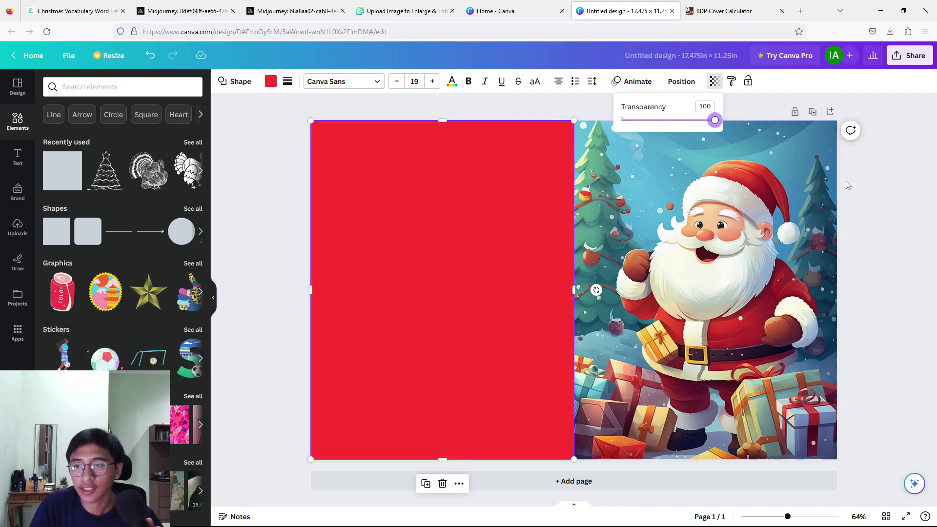
pyautogui.click(888, 207)
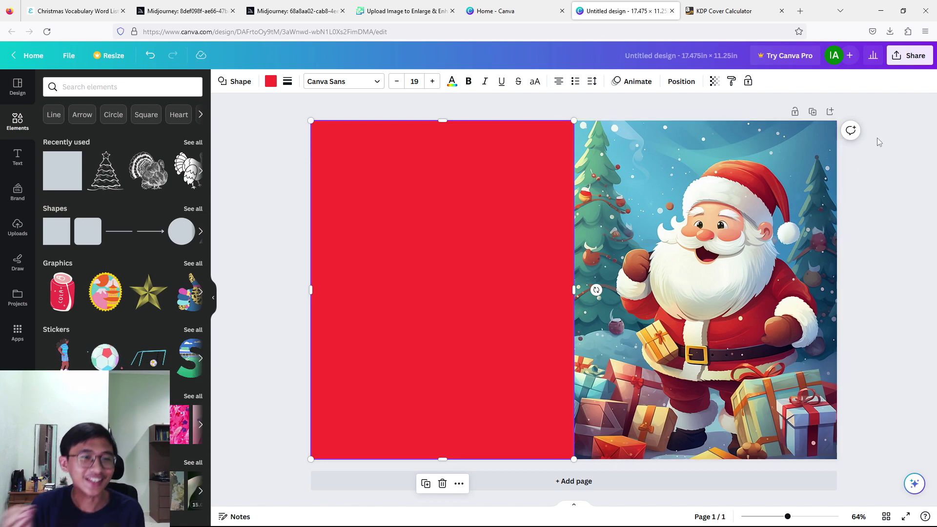
# Step: Add a CHRISTMAS heading on the Santa front cover, nudge it left, and colour it red
pyautogui.click(24, 158)
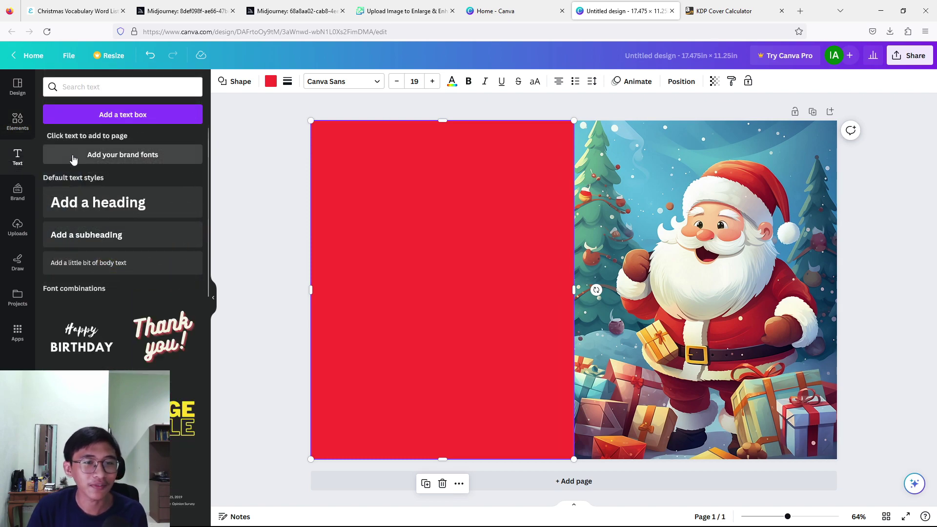
pyautogui.click(136, 202)
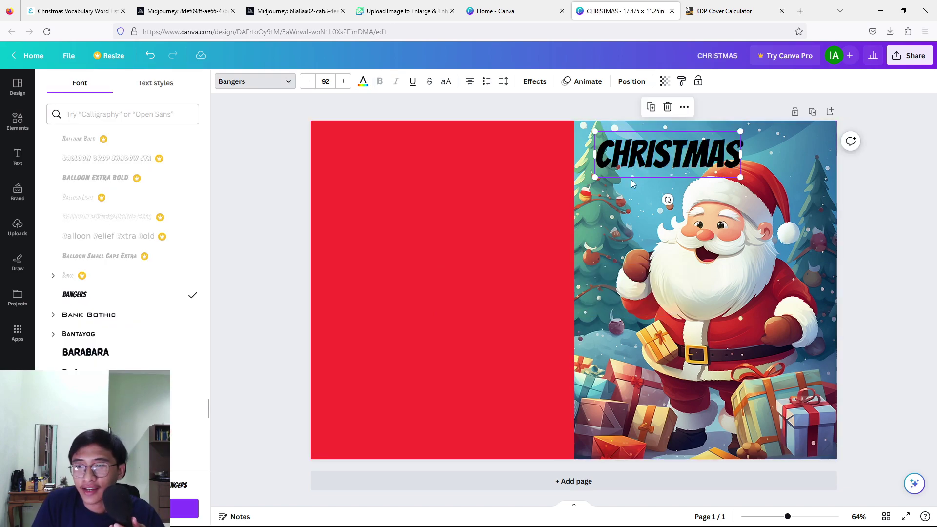
pyautogui.moveTo(710, 177); pyautogui.dragTo(695, 169)
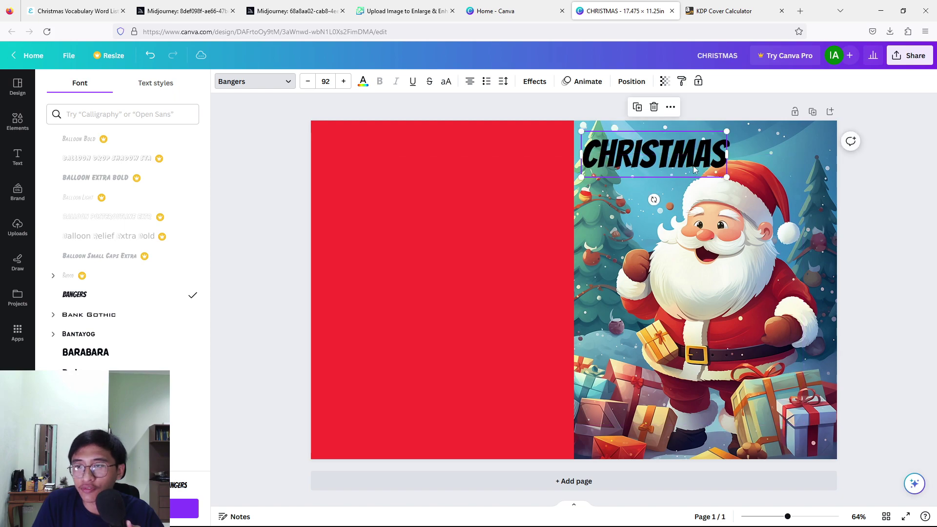
pyautogui.click(671, 164)
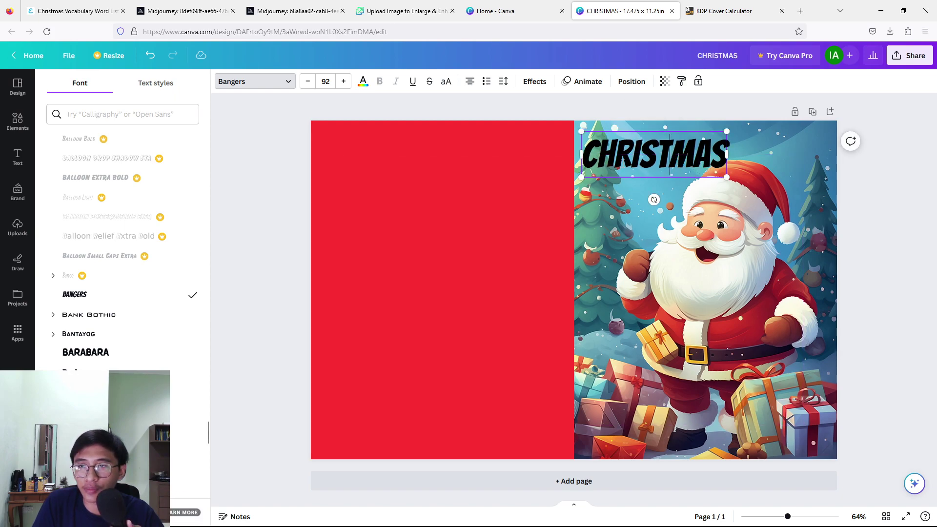
pyautogui.moveTo(585, 159); pyautogui.dragTo(731, 161)
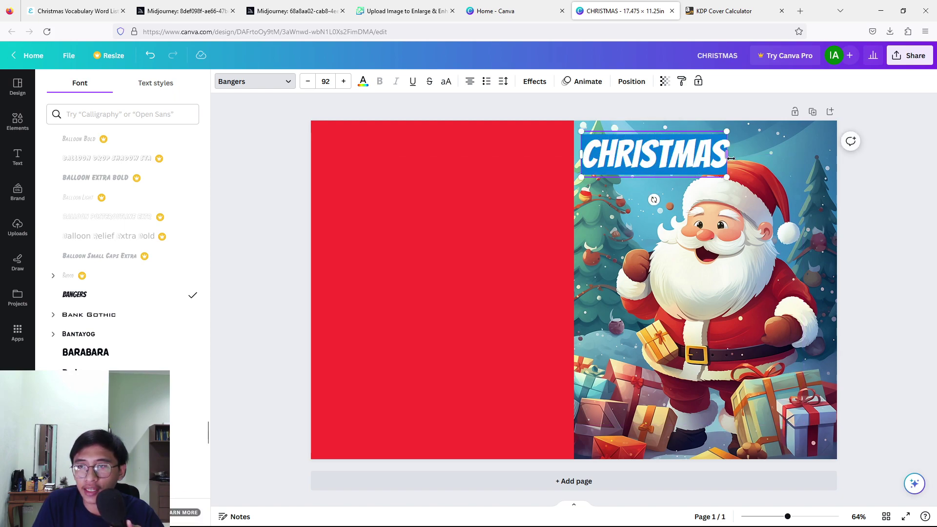
pyautogui.click(363, 81)
pyautogui.click(110, 140)
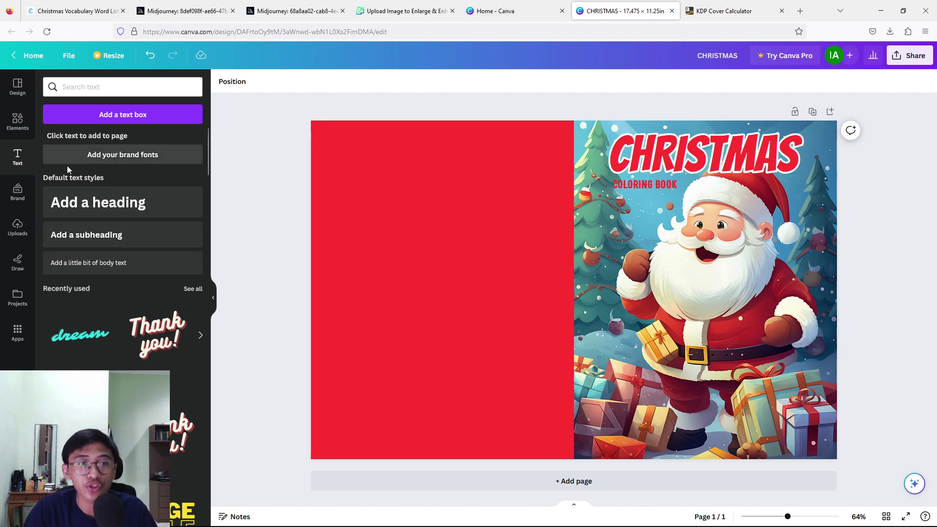
# Step: Add the uploaded cat coloring page and resize it onto the back cover's lower left
pyautogui.click(19, 123)
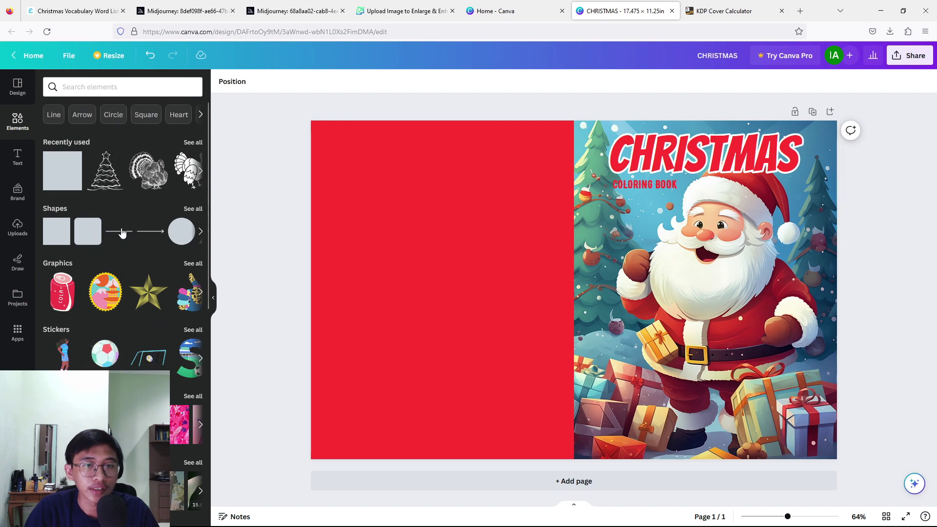
pyautogui.click(20, 225)
pyautogui.click(197, 439)
pyautogui.moveTo(574, 290); pyautogui.dragTo(423, 403)
pyautogui.scroll(-1, 488, 449)
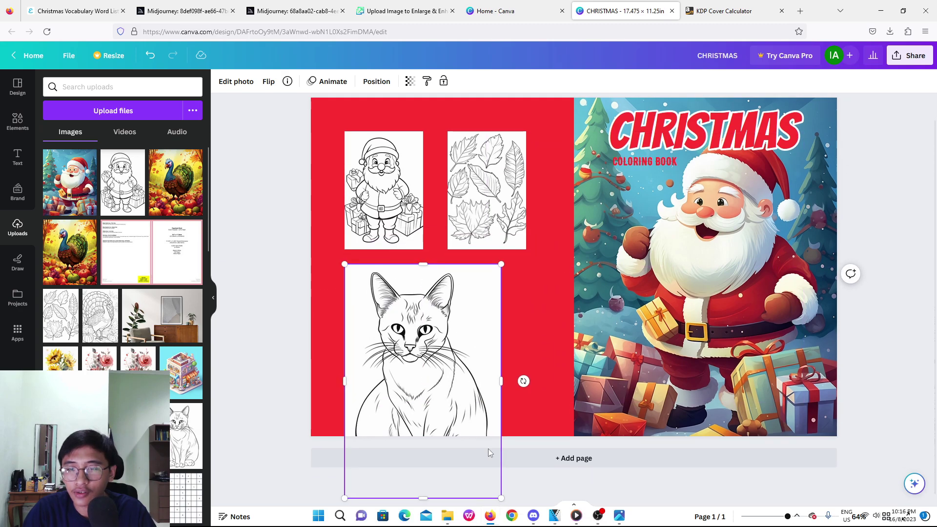
pyautogui.moveTo(500, 502); pyautogui.dragTo(458, 385)
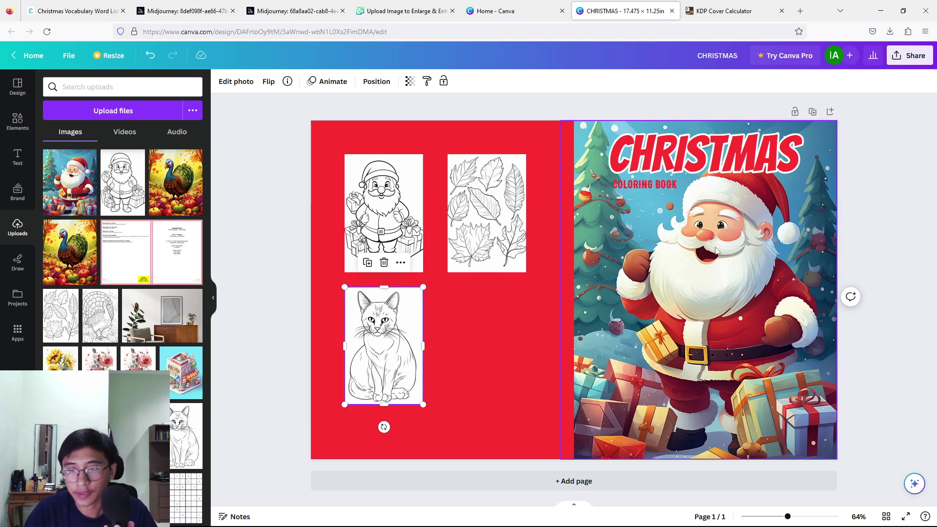
# Step: Lower the red back-cover panel's transparency to check placement, then restore it to solid red
pyautogui.click(652, 298)
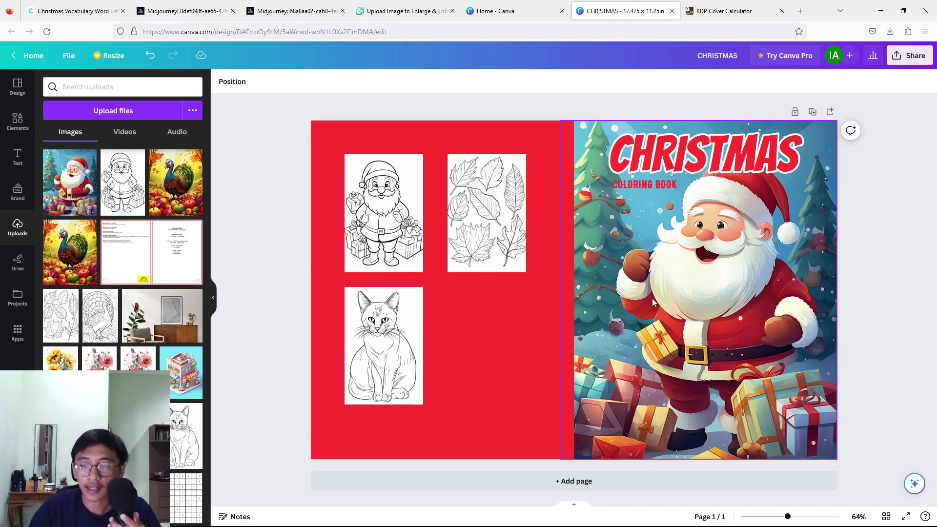
pyautogui.click(488, 403)
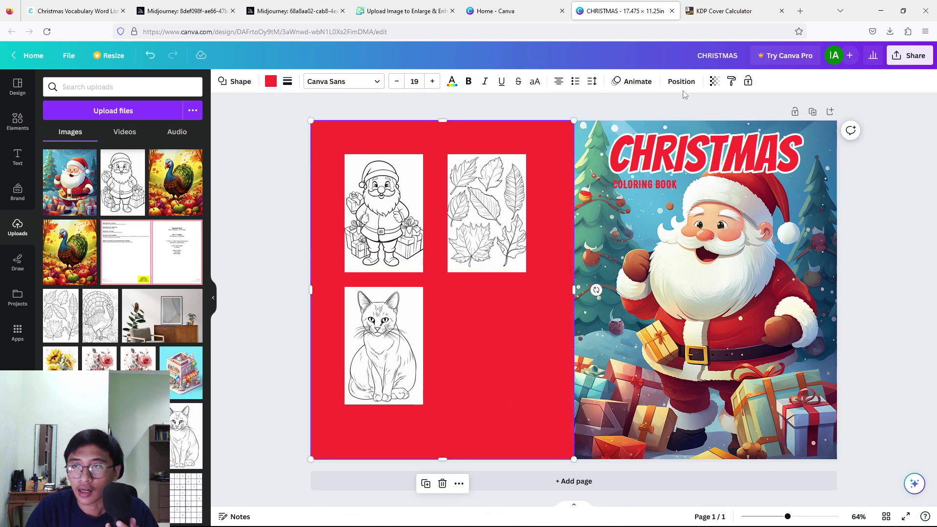
pyautogui.click(714, 83)
pyautogui.moveTo(701, 124); pyautogui.dragTo(654, 120)
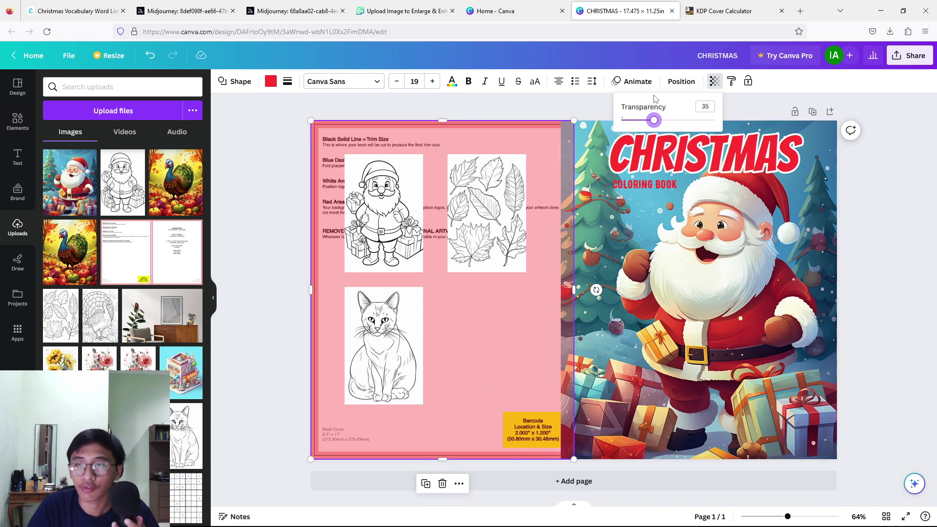
pyautogui.moveTo(656, 128); pyautogui.dragTo(714, 120)
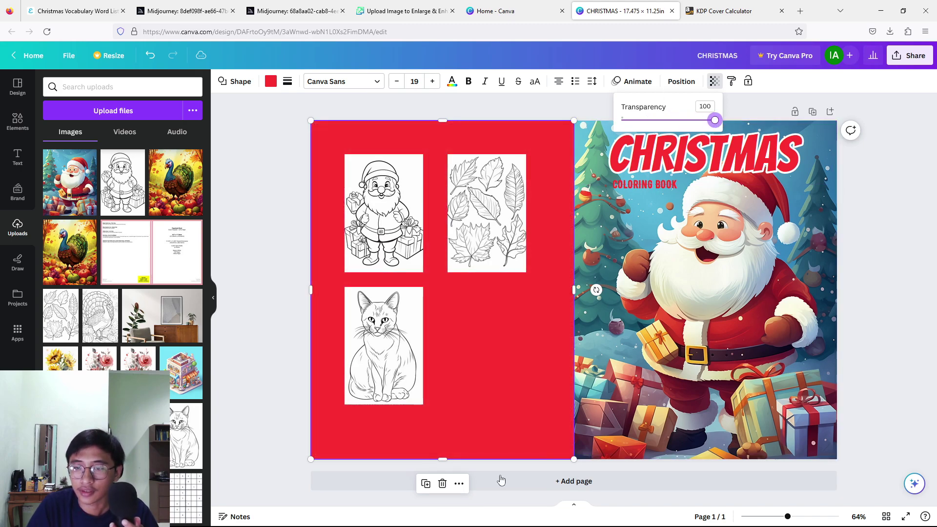
pyautogui.click(872, 248)
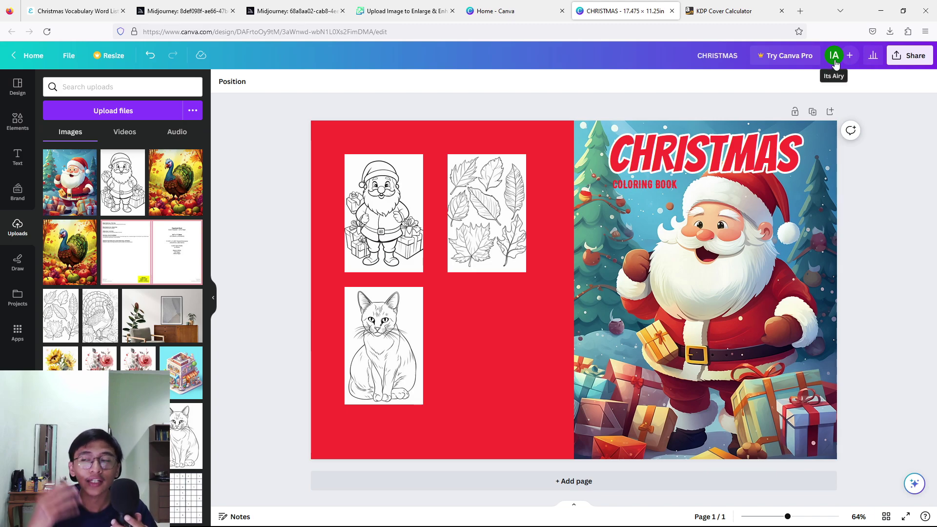
# Step: Download the whole cover design as a PDF Print file
pyautogui.click(911, 55)
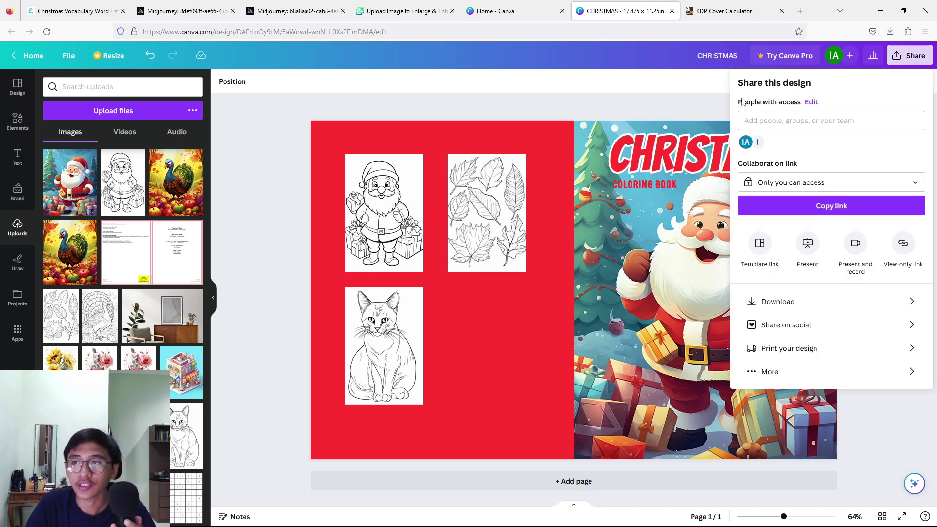
pyautogui.click(781, 302)
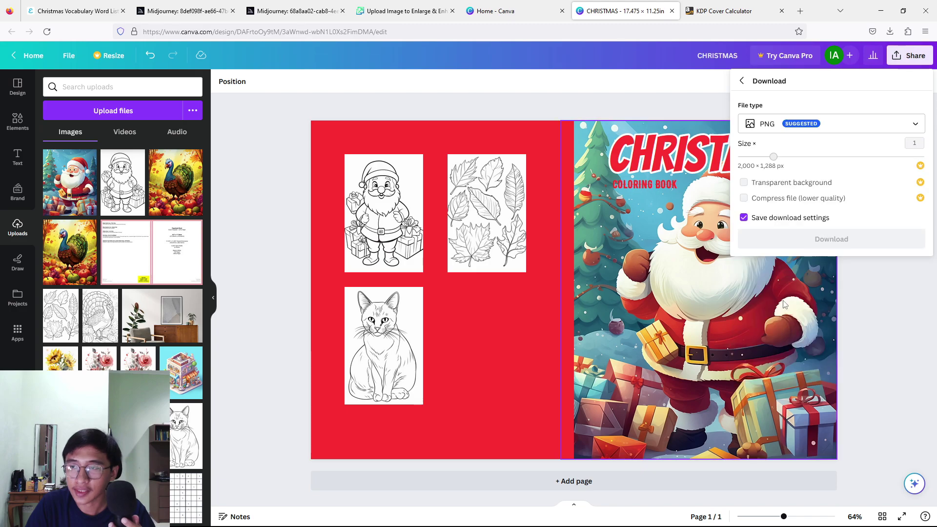
pyautogui.click(820, 126)
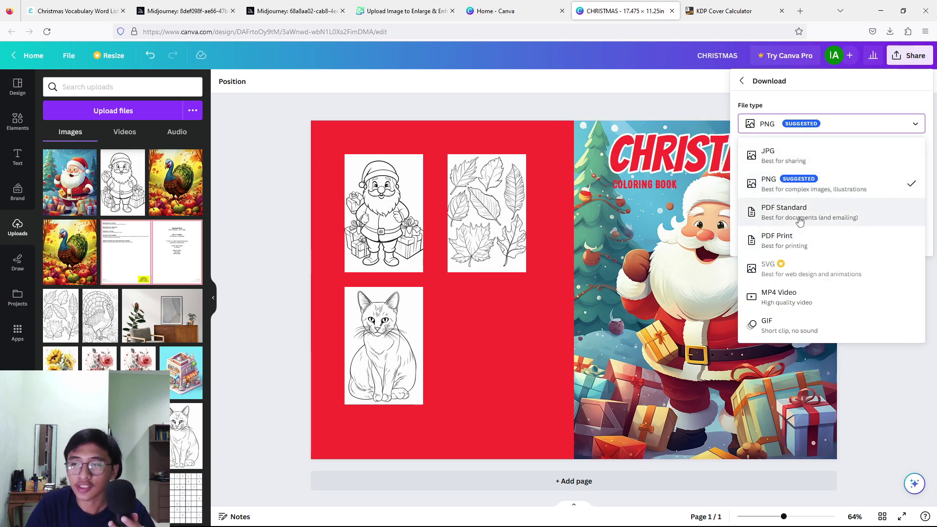
pyautogui.click(801, 241)
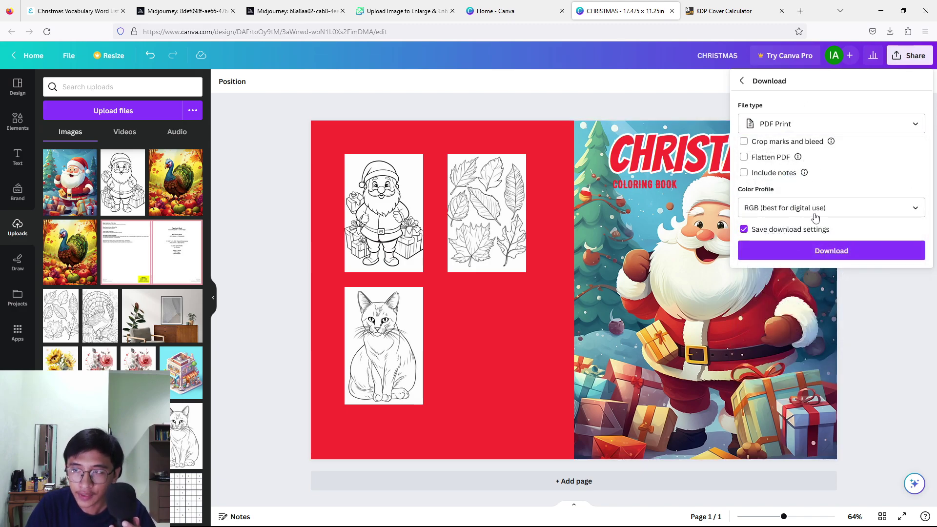
pyautogui.click(818, 258)
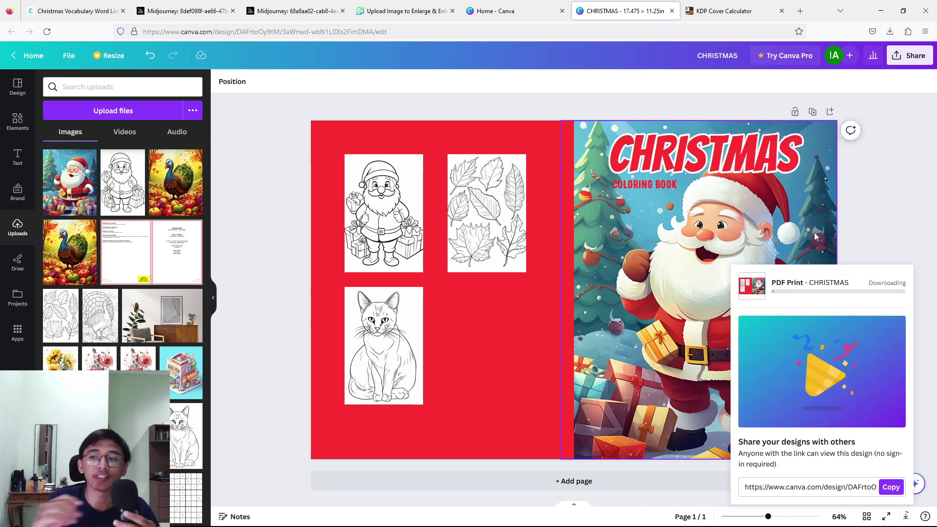